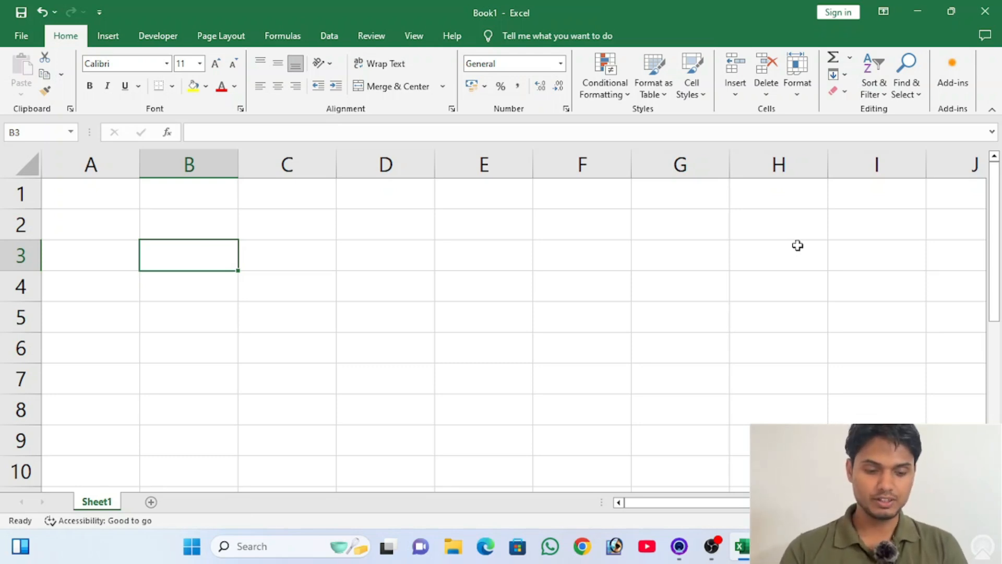
- Enter the title LOGICAL FUNCTIONS in cell B3
type("LOGI")
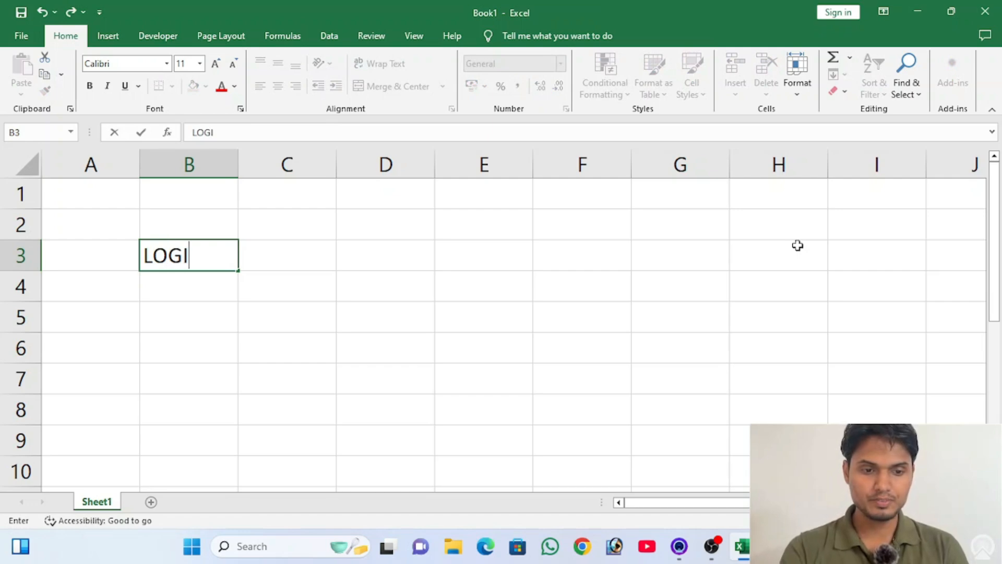
type("CAL FUNCTIONS")
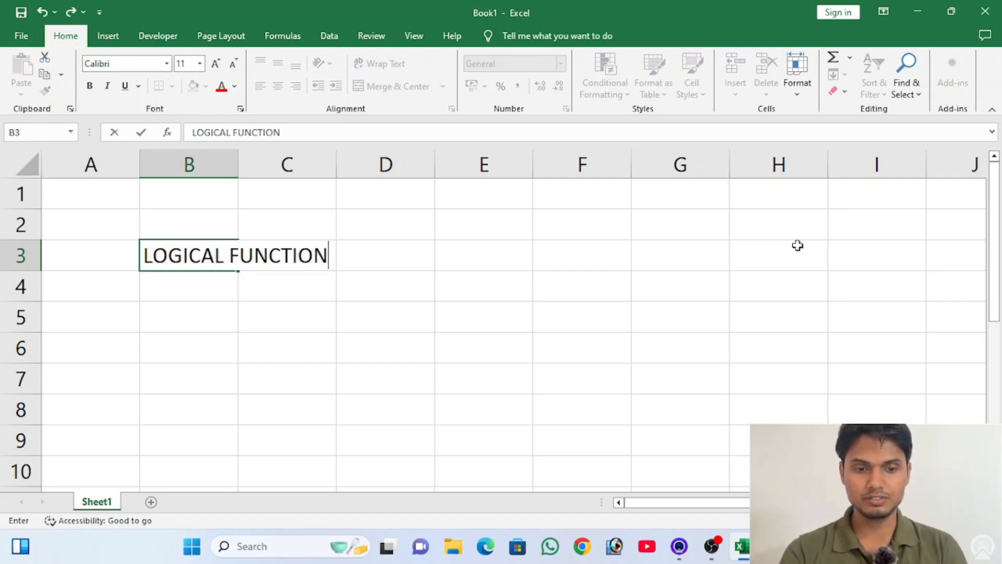
key("Return")
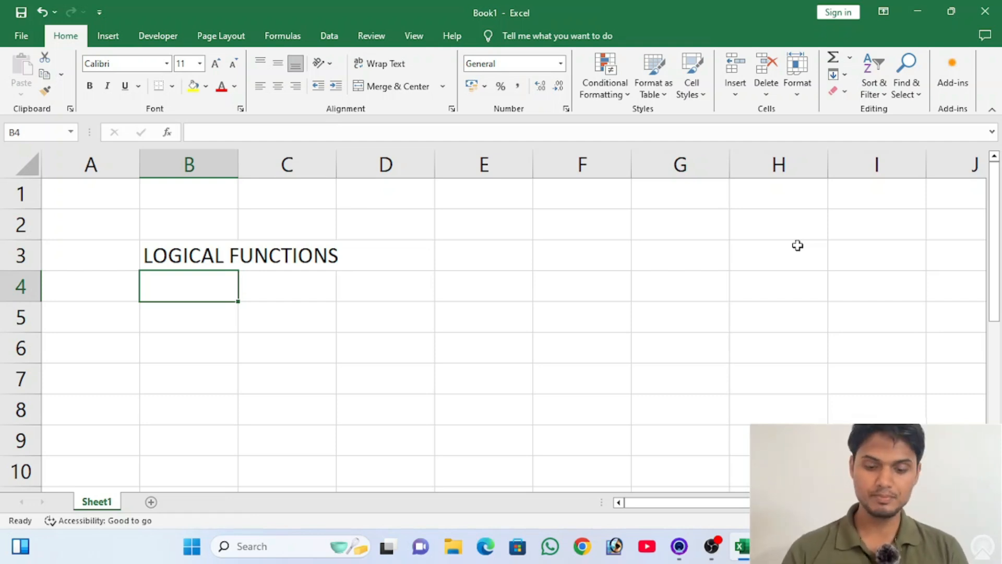
- Enter the function names AND, OR and NOT in cells B5, D5 and F5
key("Down")
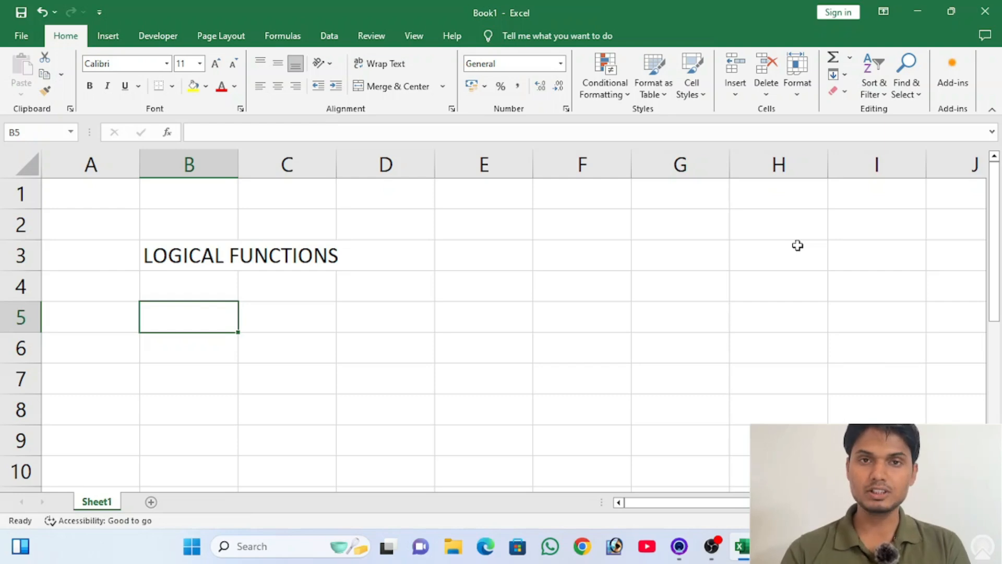
type("AND")
key("Return")
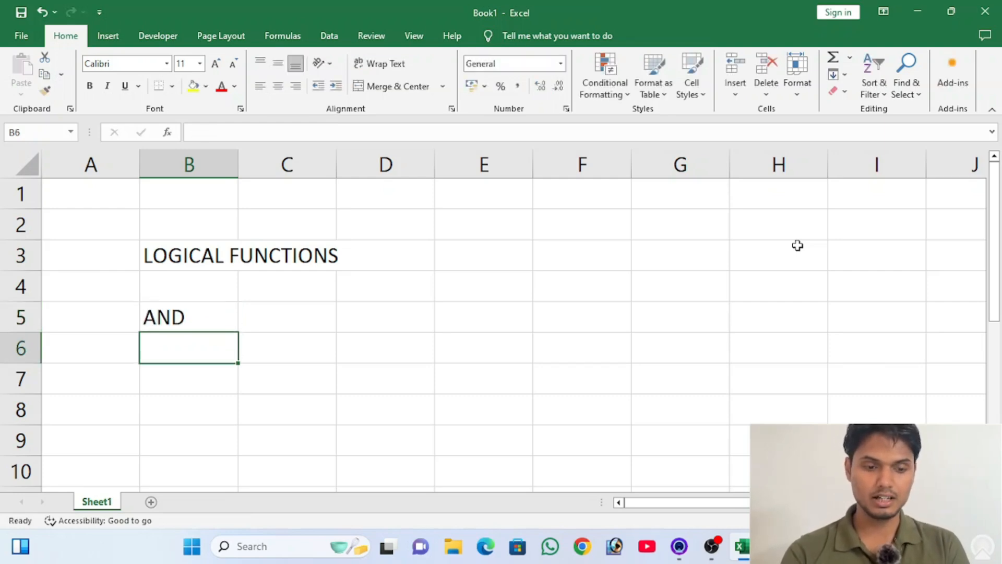
key("Up")
key("Right")
key("Right")
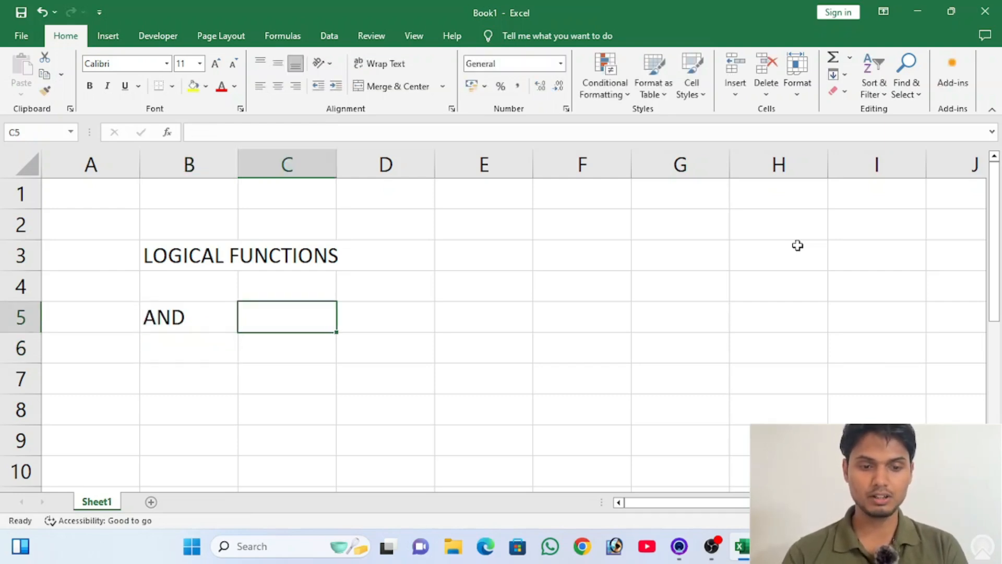
type("OR")
key("Tab")
key("Tab")
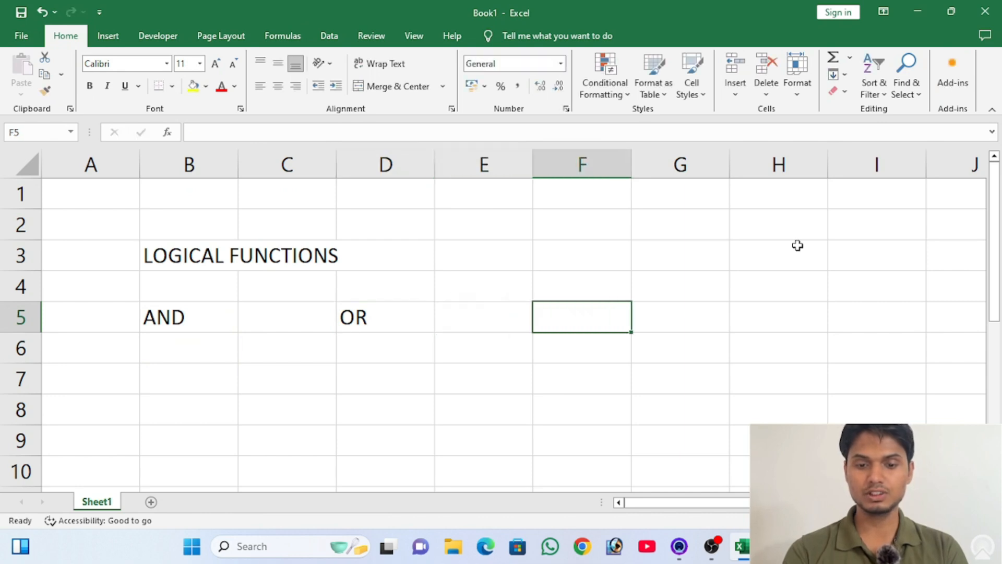
type("NOT")
key("Return")
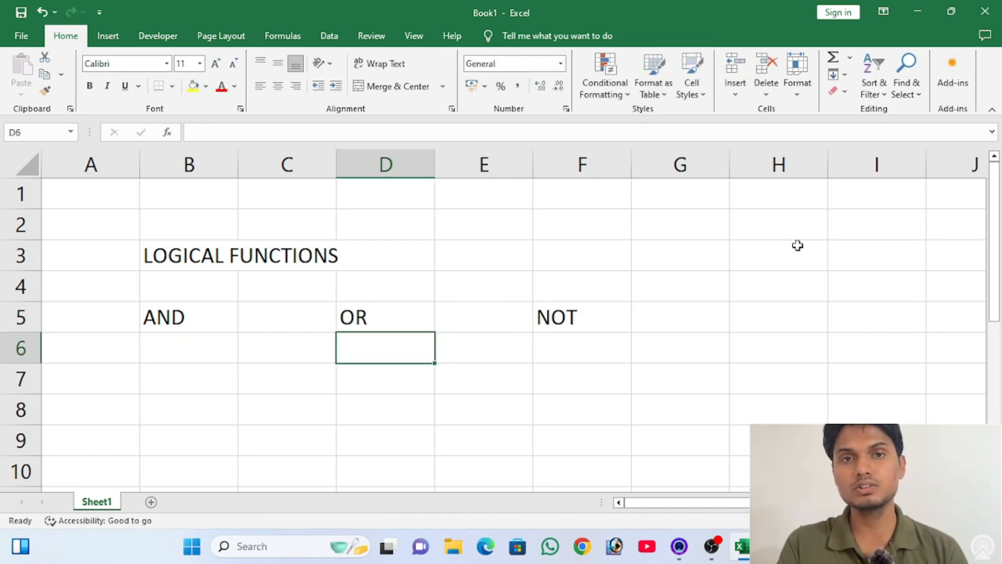
key("Left")
key("Left")
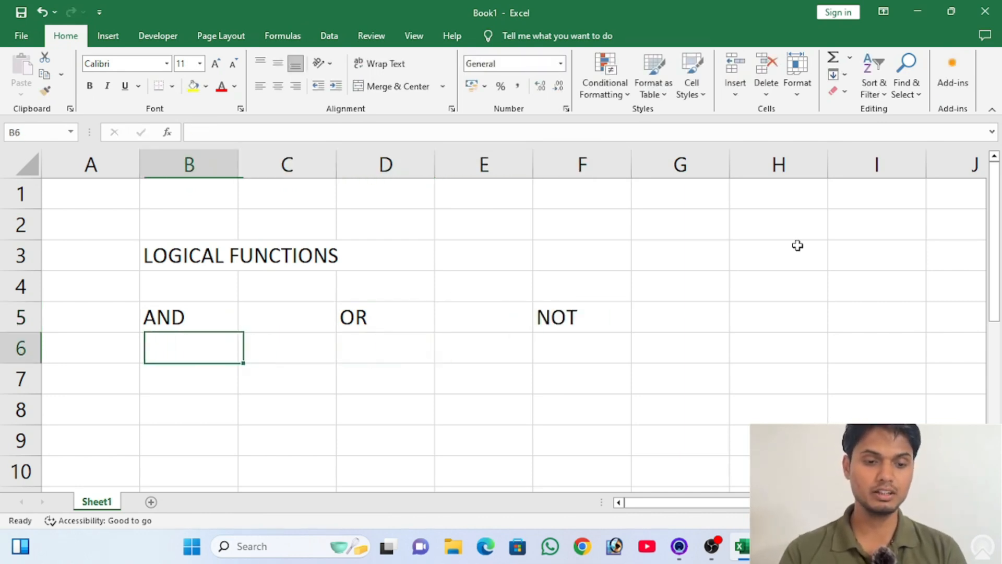
key("Up")
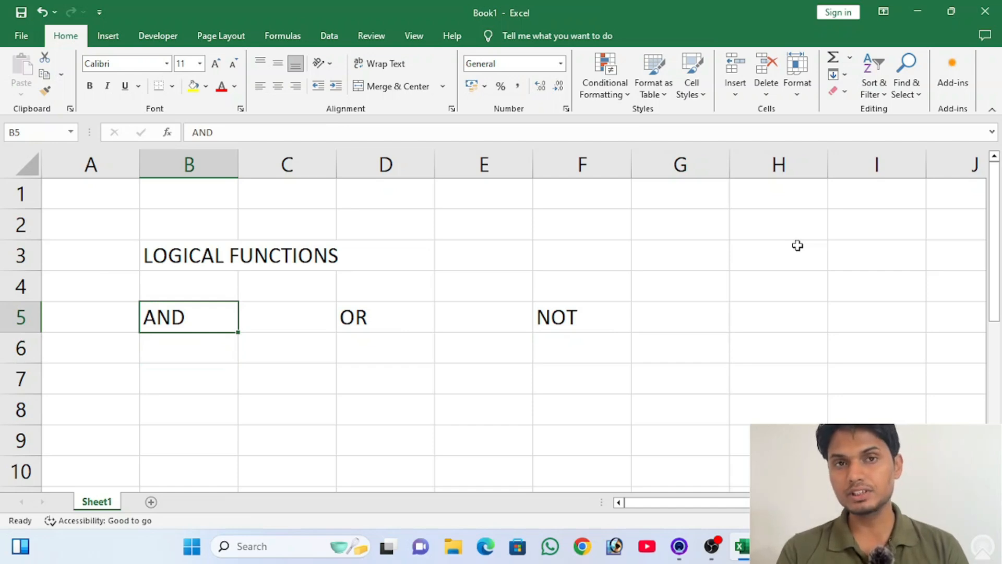
key("Down")
key("Down")
key("Down")
key("Down")
key("Up")
key("Up")
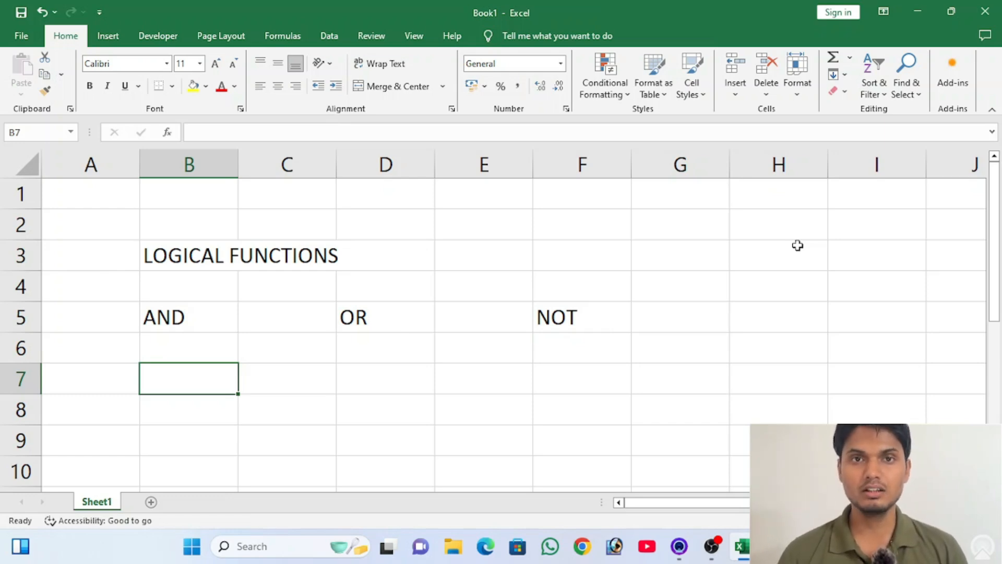
key("Up")
key("Up")
key("Right")
key("Right")
key("Right")
key("Right")
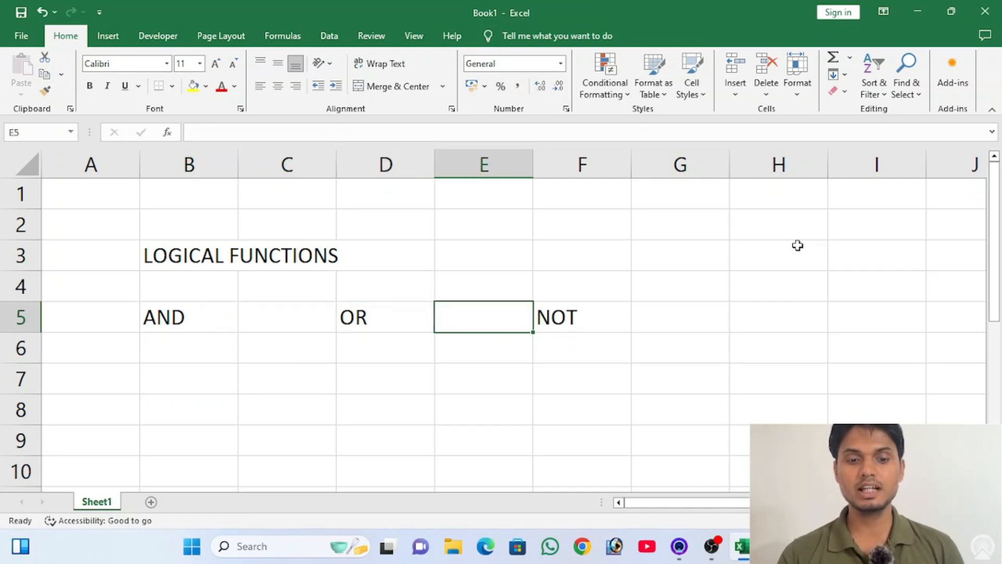
key("Left")
key("Left")
key("Left")
key("Left")
key("Left")
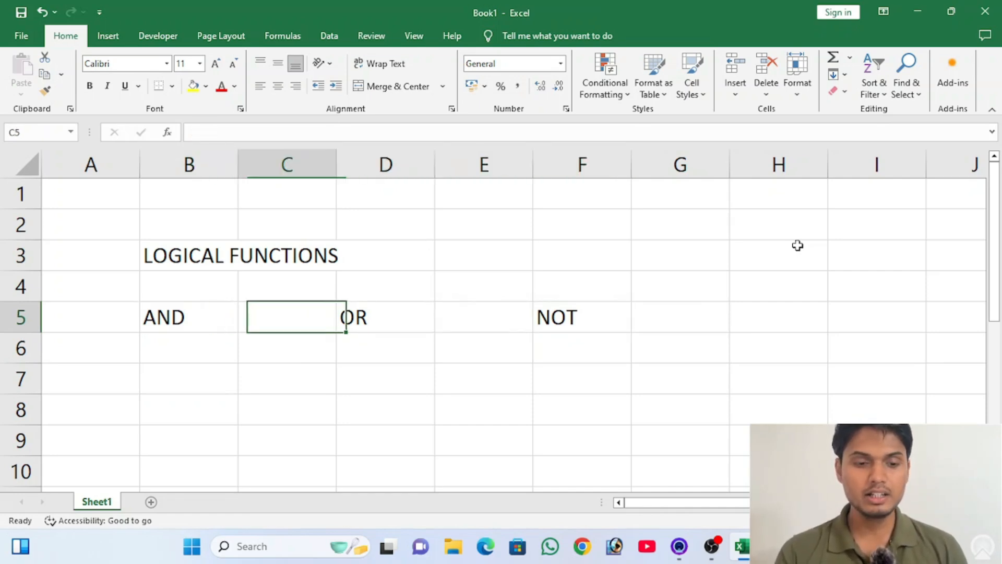
key("Right")
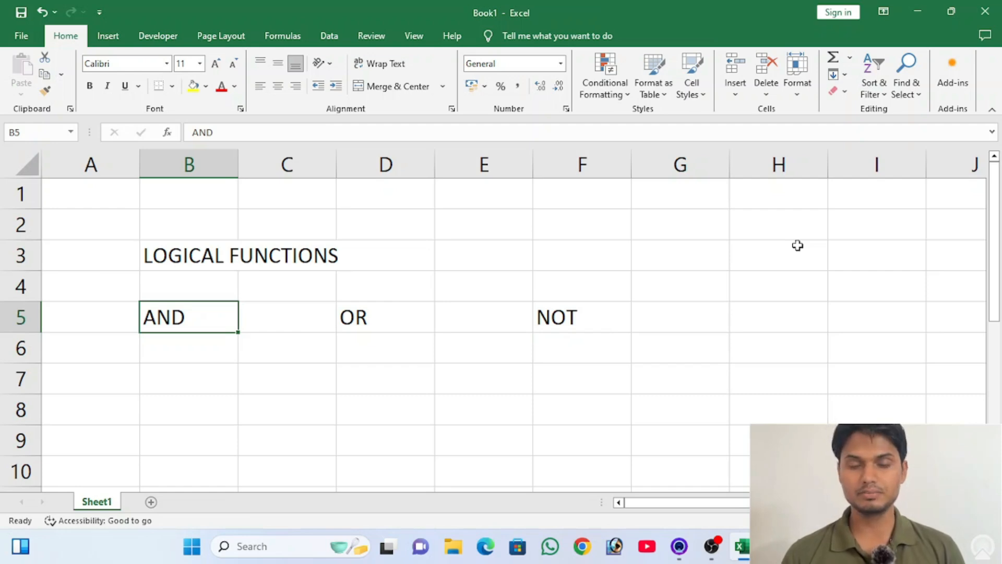
key("Down")
key("Down")
key("Down")
key("Down")
key("Down")
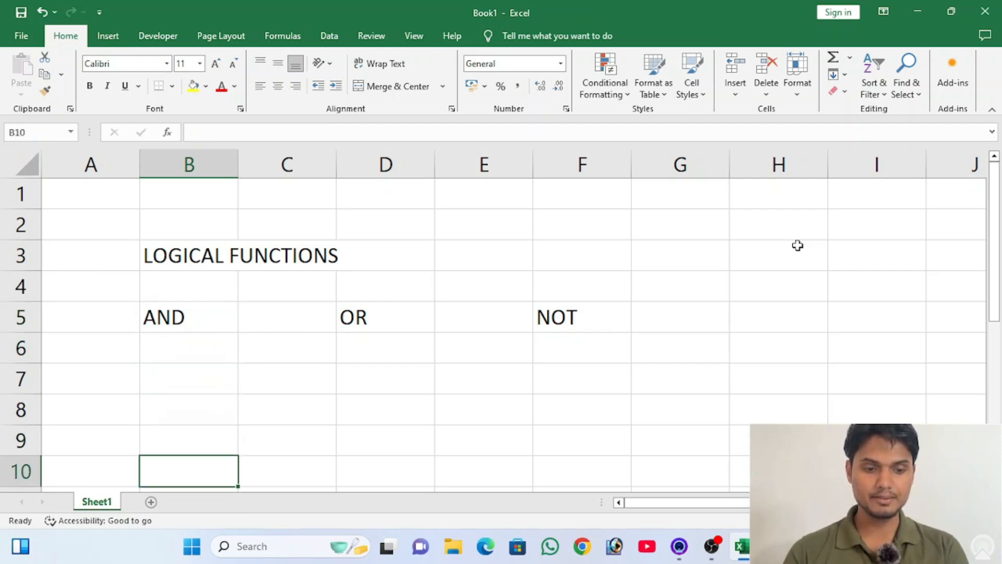
- Enter the table headers PLAYER in cell B7 and MATCH 1 in cell C7
key("Up")
key("Up")
key("Up")
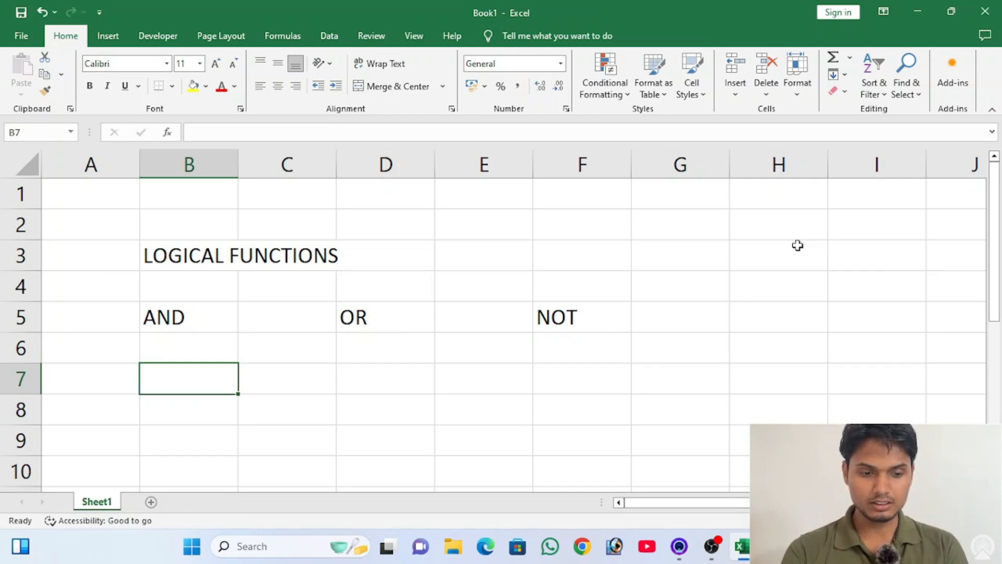
type("PLAYER")
key("Tab")
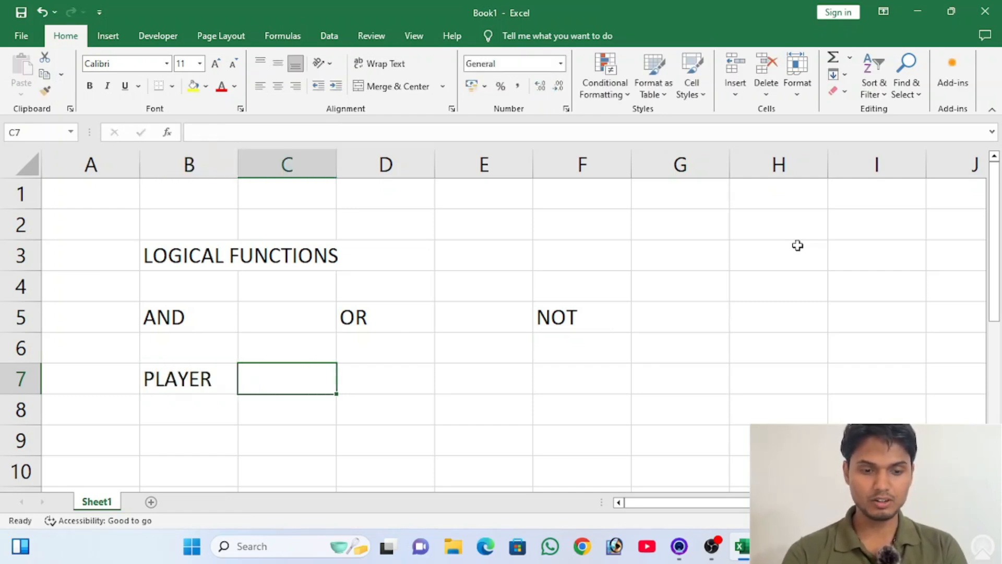
type("W")
key("BackSpace")
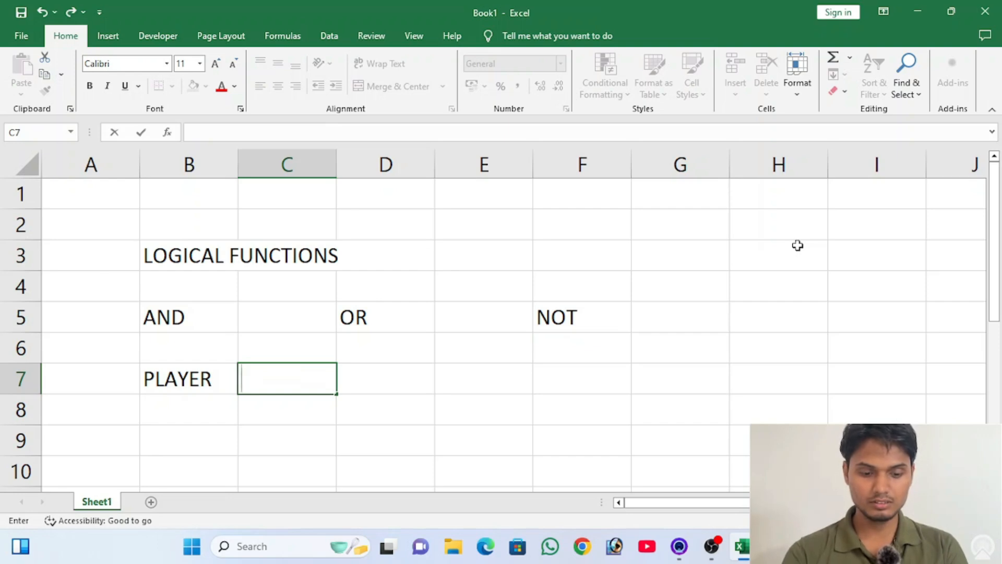
type("MATCH")
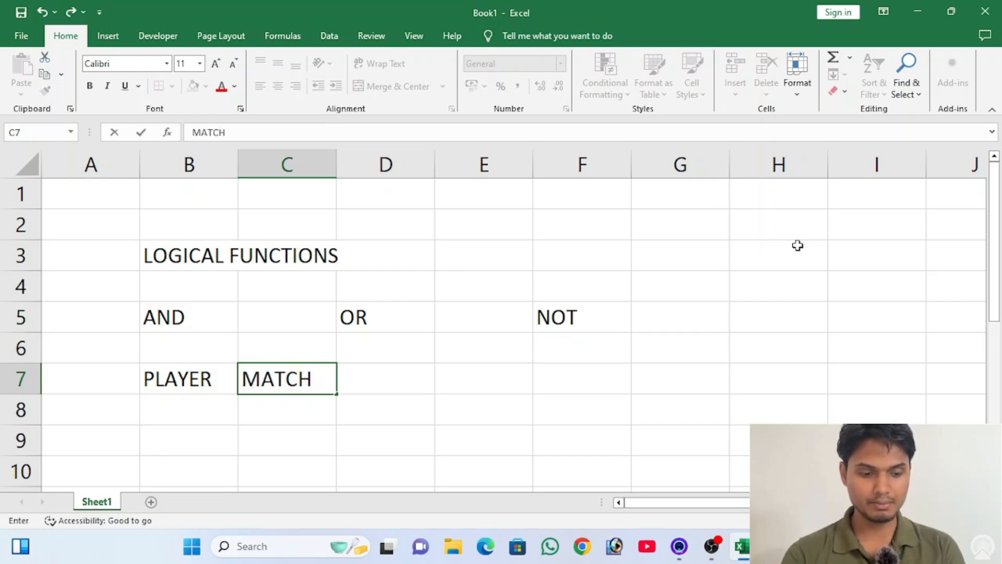
type(" 1")
key("Tab")
- Complete the header row with MATCH 2 in cell D7 and MATCH 3 in cell E7
type("MATCH")
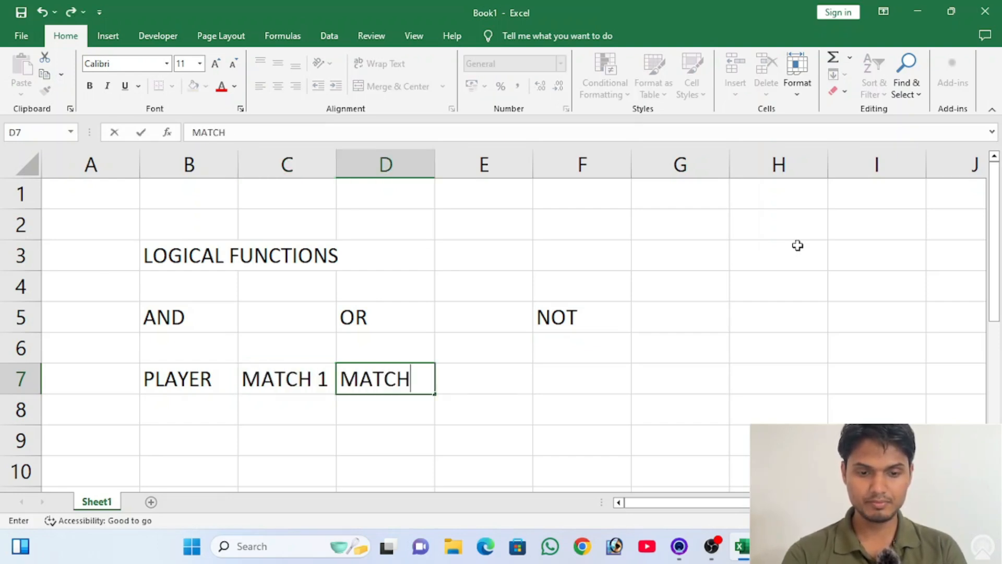
type(" 2")
key("Tab")
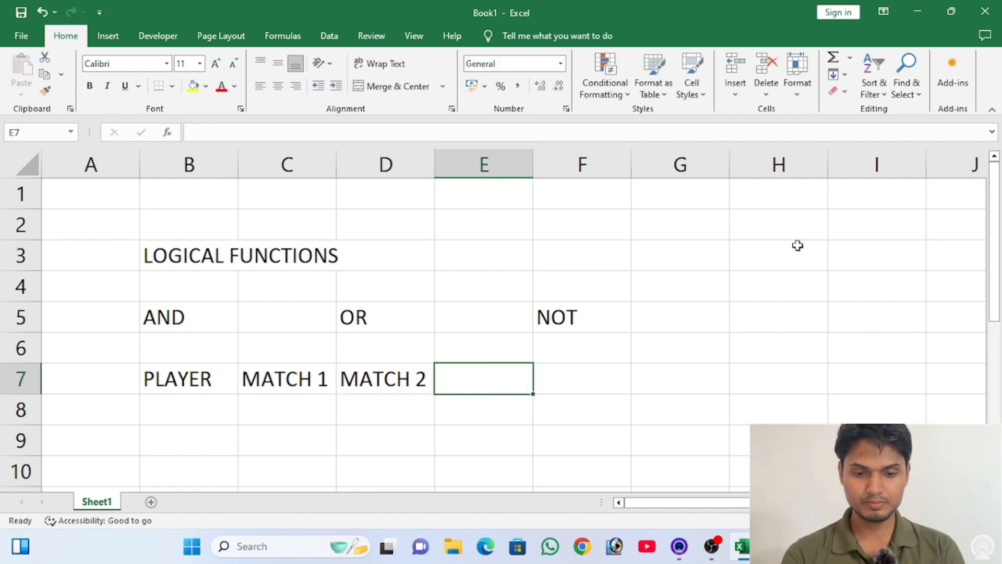
type("MAC")
key("BackSpace")
type("TCH")
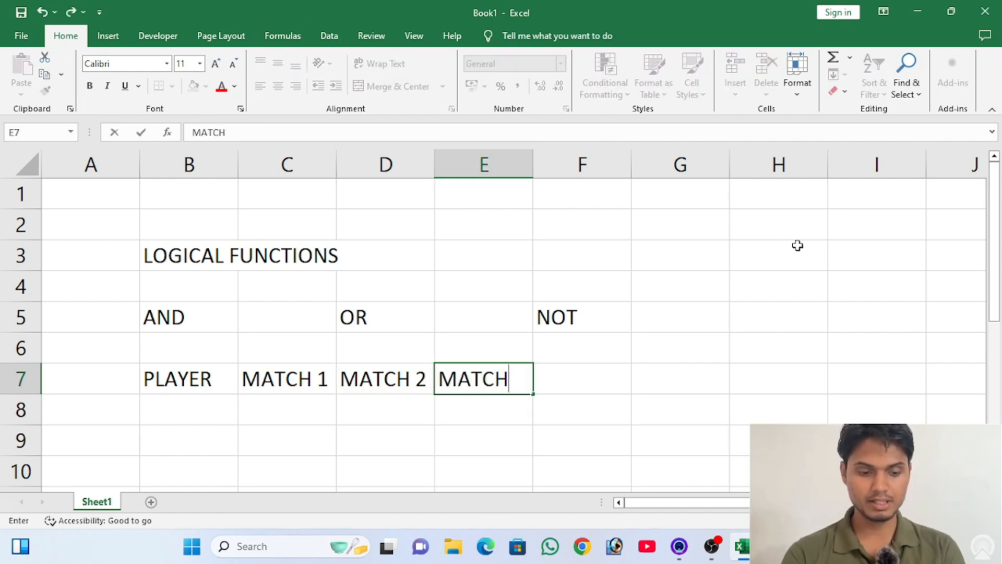
type(" 3")
key("Return")
key("Return")
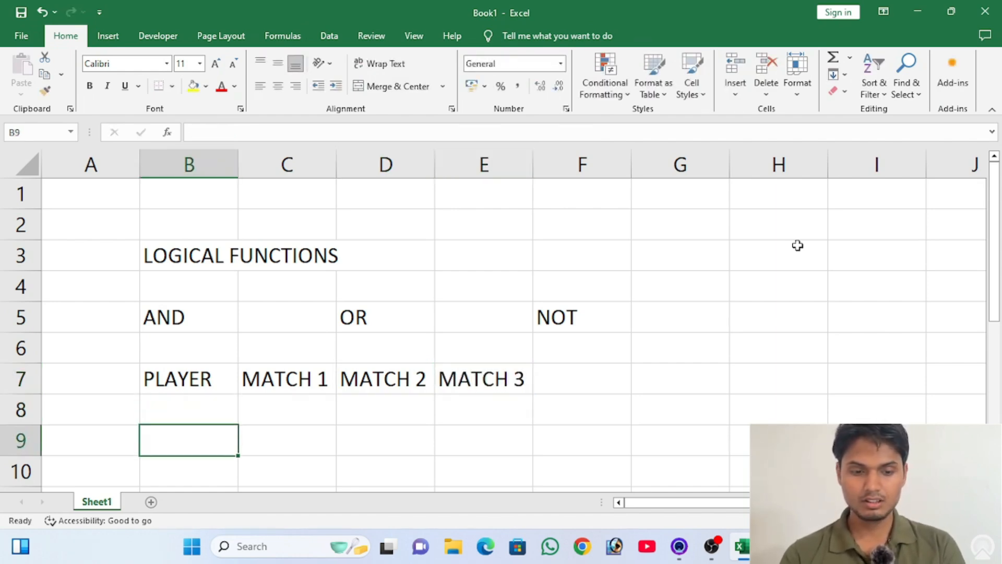
- List the players A, B and C in cells B8 to B10 beneath the PLAYER header
key("Up")
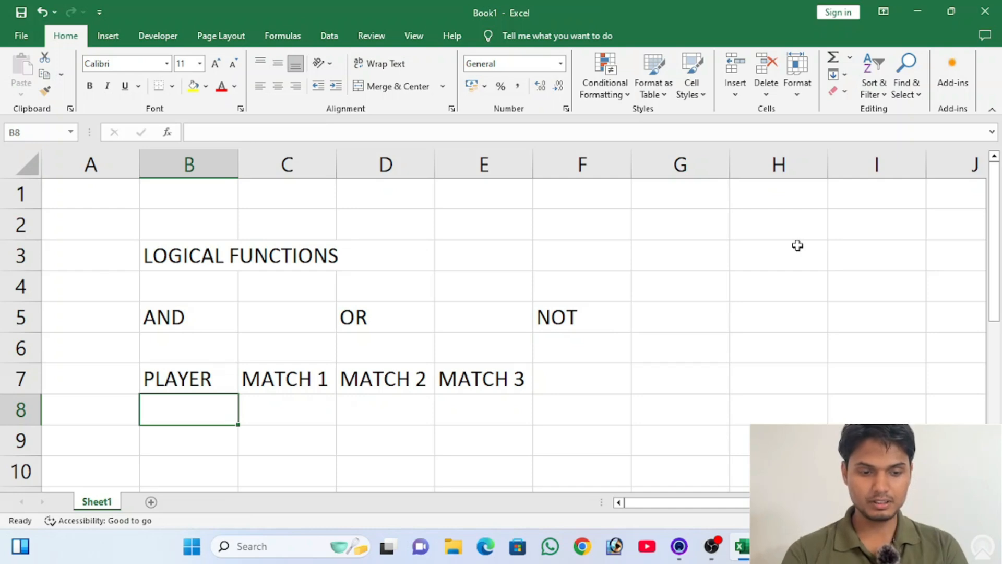
type("A")
key("Return")
type("B")
key("Return")
type("C")
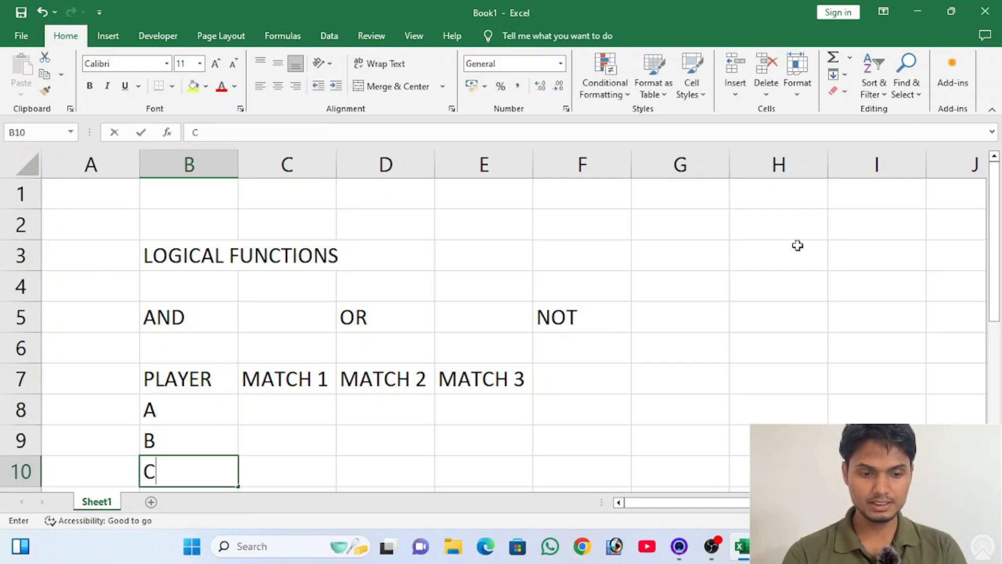
key("Up")
- Fill in player A's results in row 8 as YES, YES and NO for matches 1 to 3
key("Up")
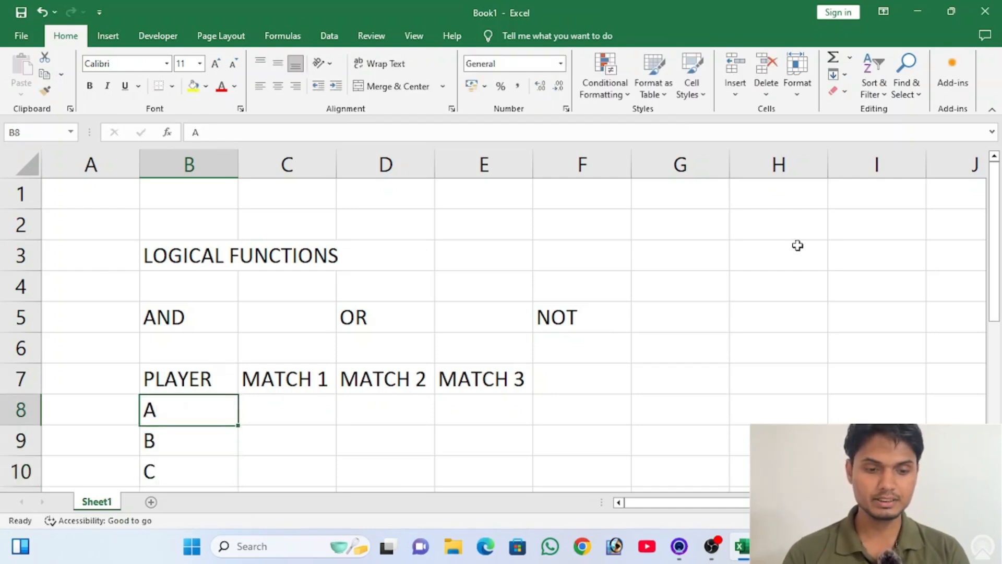
key("Right")
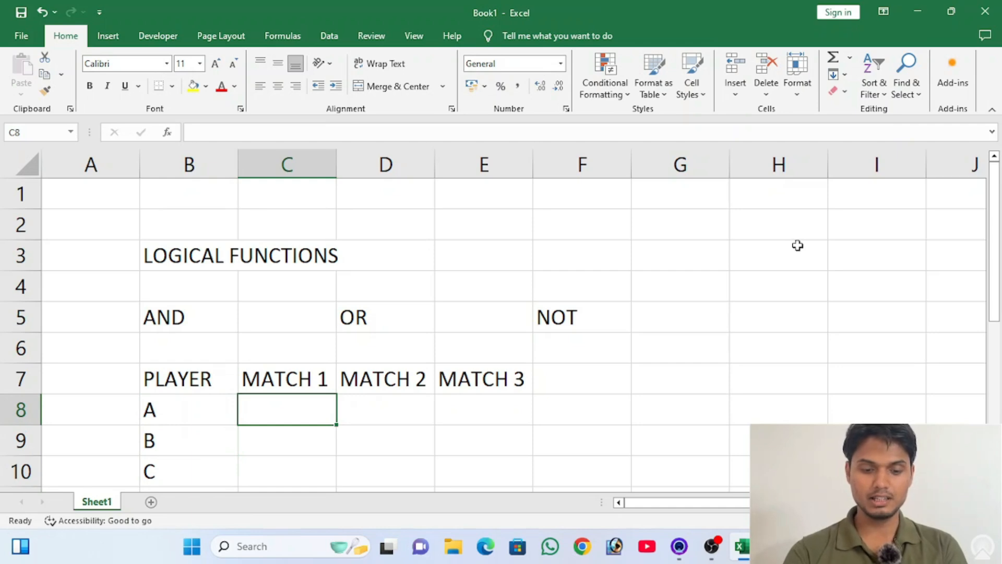
type("YES")
key("Tab")
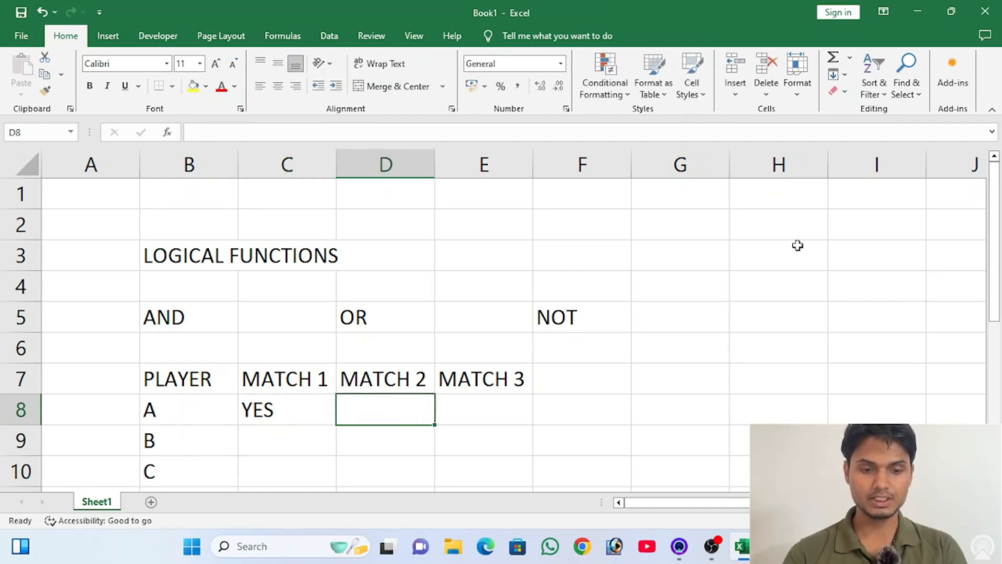
type("YES")
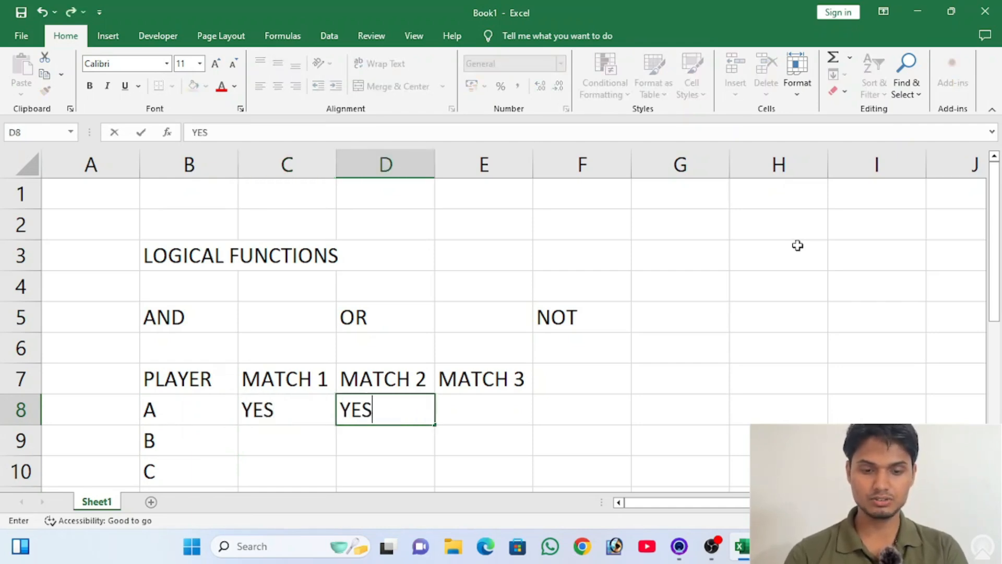
key("Tab")
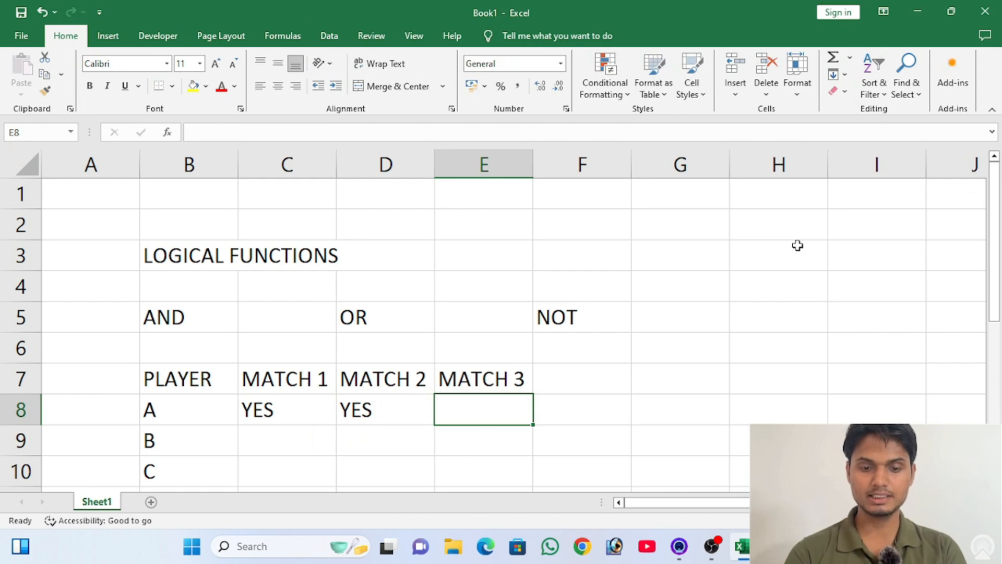
type("NO")
key("Return")
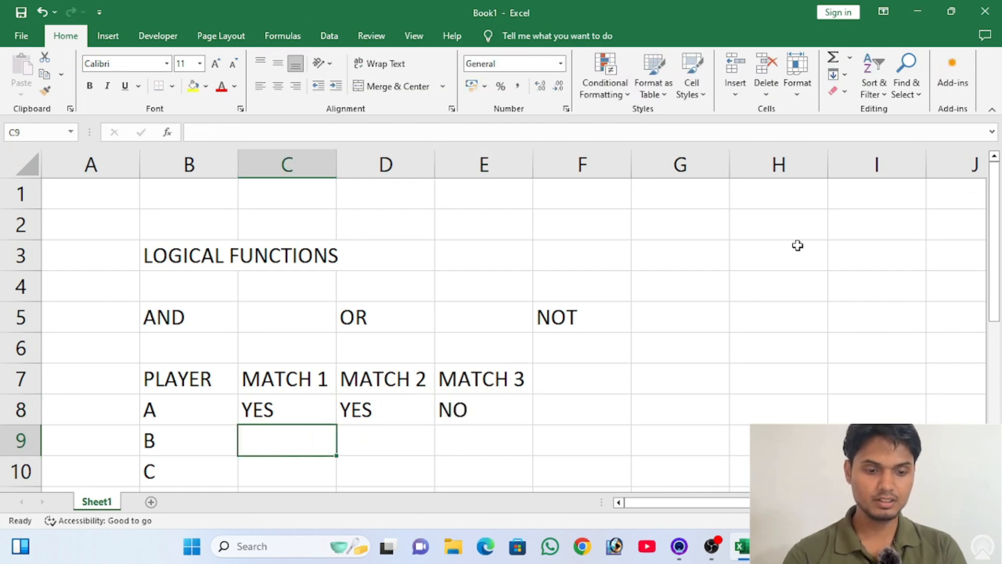
- Fill in player B's results in row 9 as NO, YES and NO for matches 1 to 3
type("NO")
key("Tab")
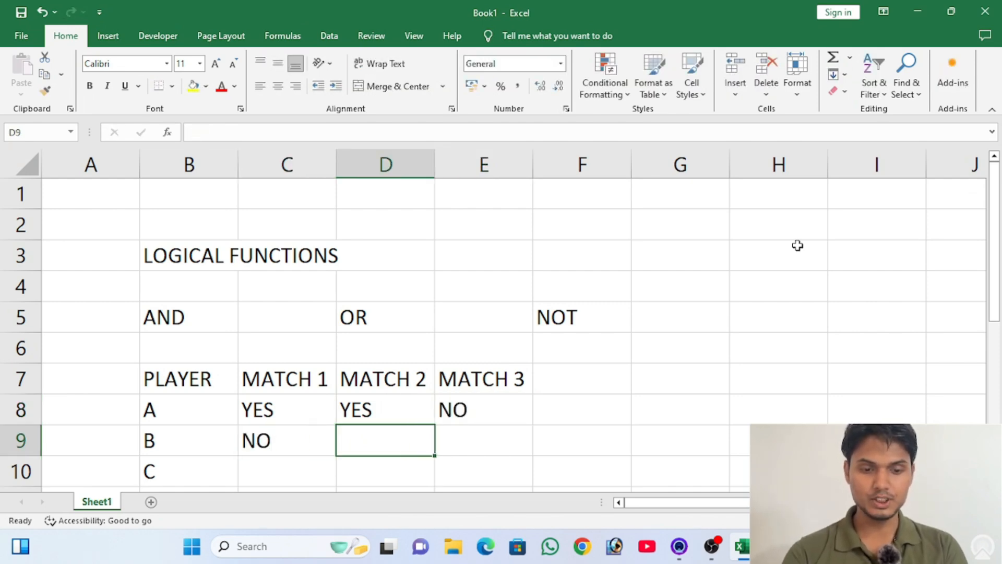
type("YES")
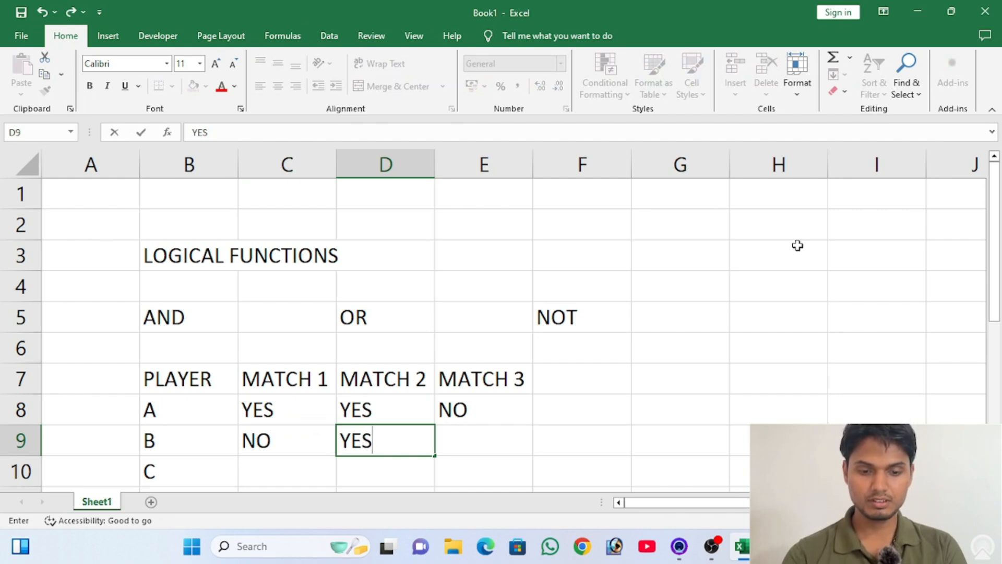
key("Tab")
type("NO")
key("Return")
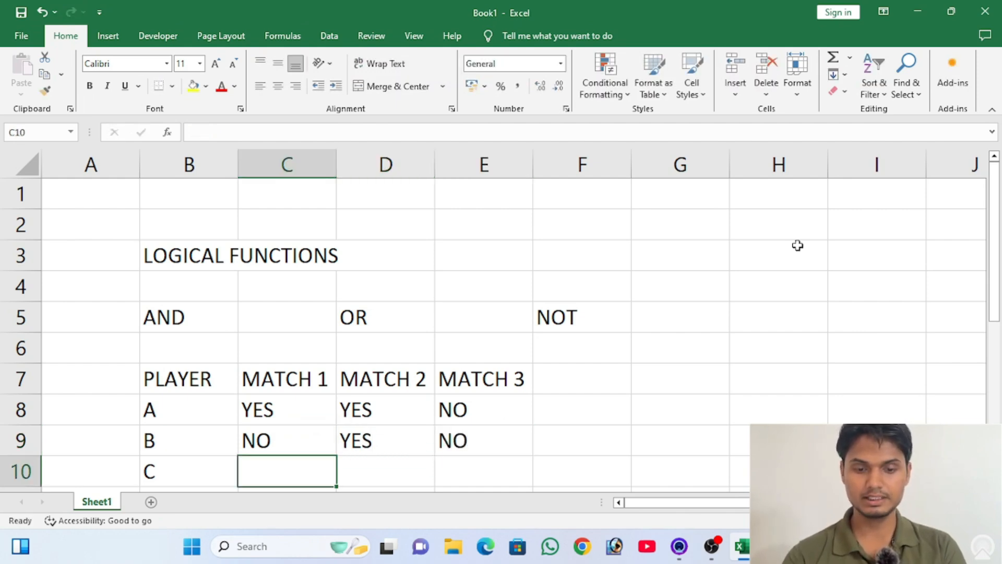
- Fill in player C's results in row 10 as YES, YES and YES for matches 1 to 3
type("YES")
key("Tab")
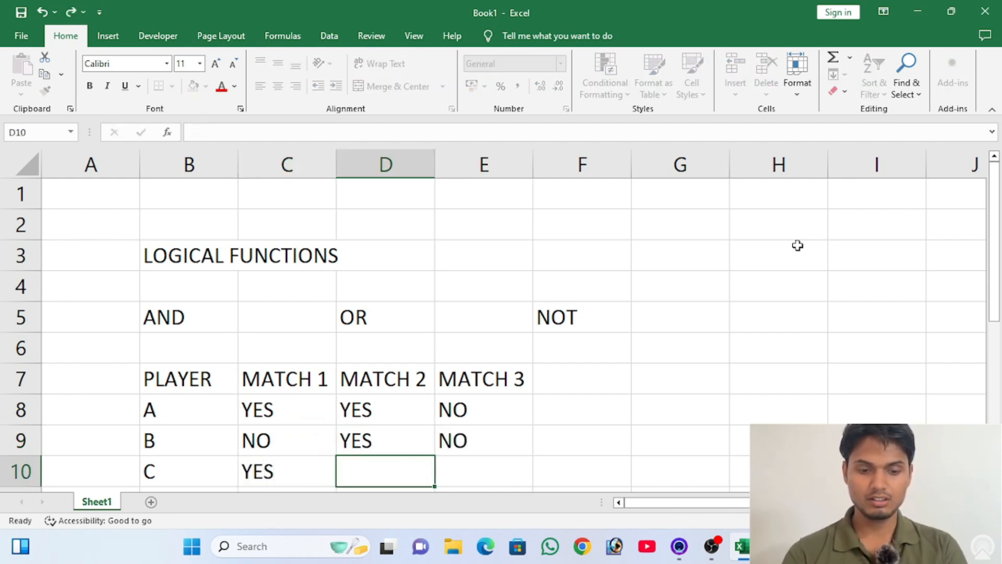
type("YES")
key("Tab")
type("YES")
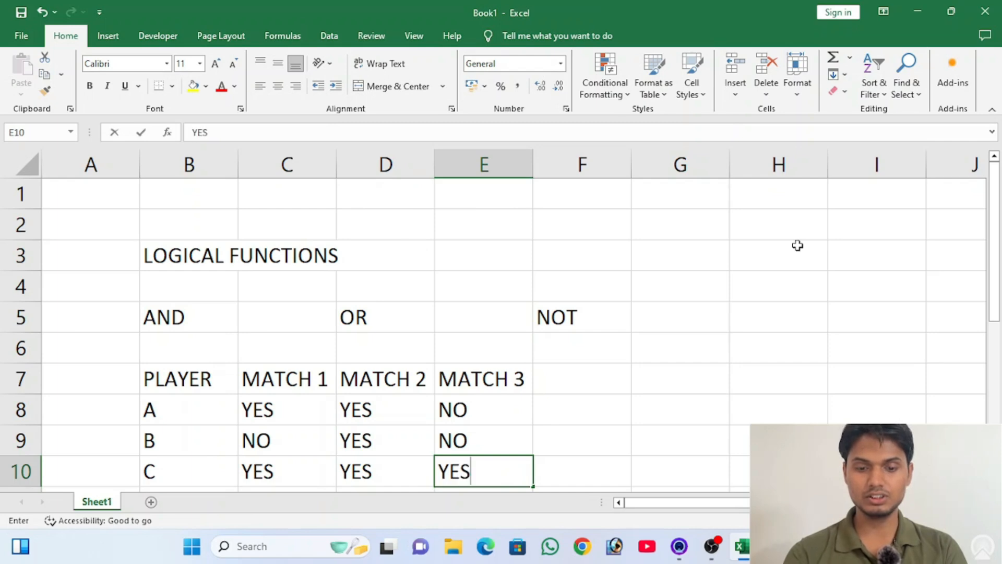
key("Return")
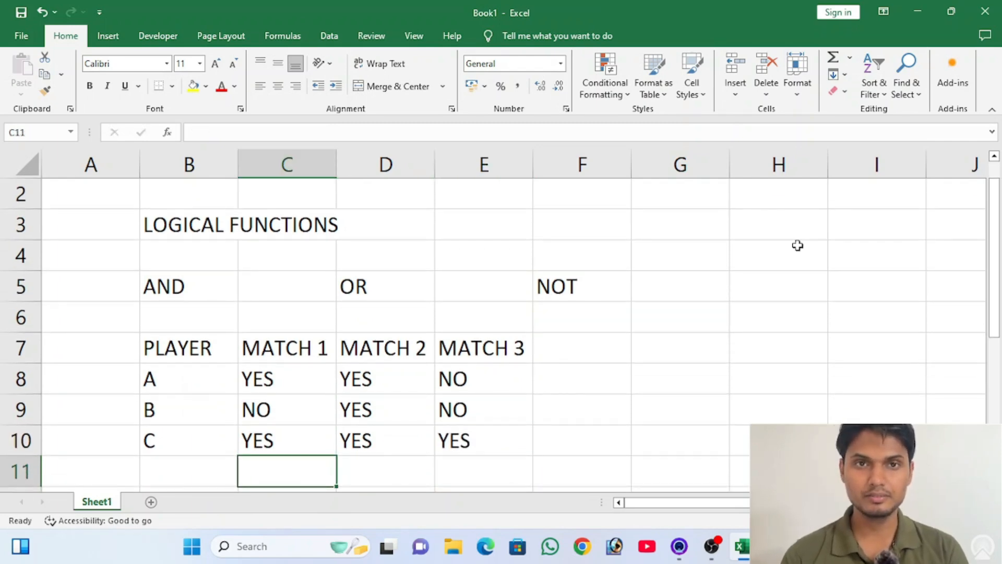
- Add the header WINNER in cell F7, next to the MATCH 3 header
key("Right")
key("Right")
key("Right")
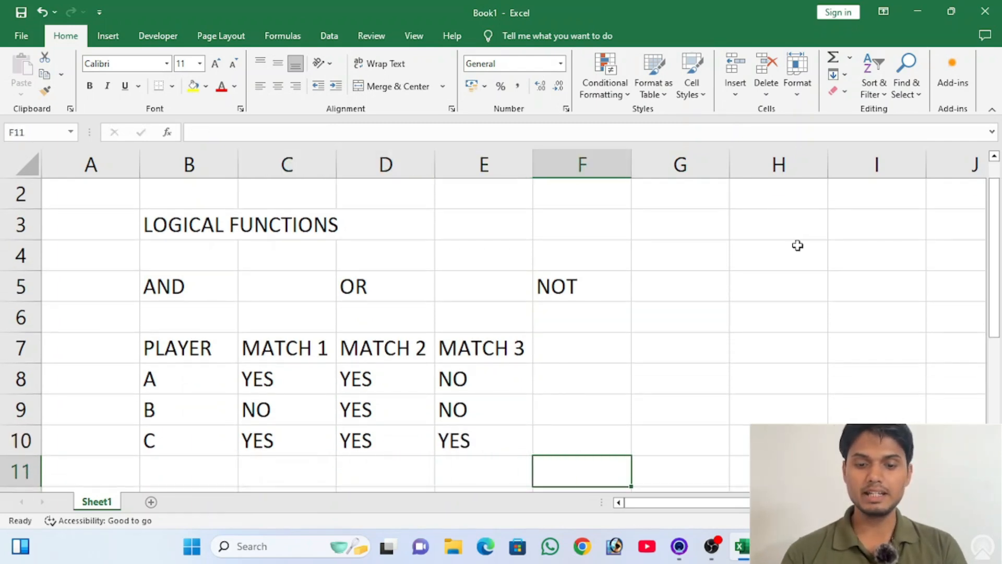
key("Up")
key("Up")
key("Up")
key("Up")
type("KW")
key("BackSpace")
key("BackSpace")
type("WINER")
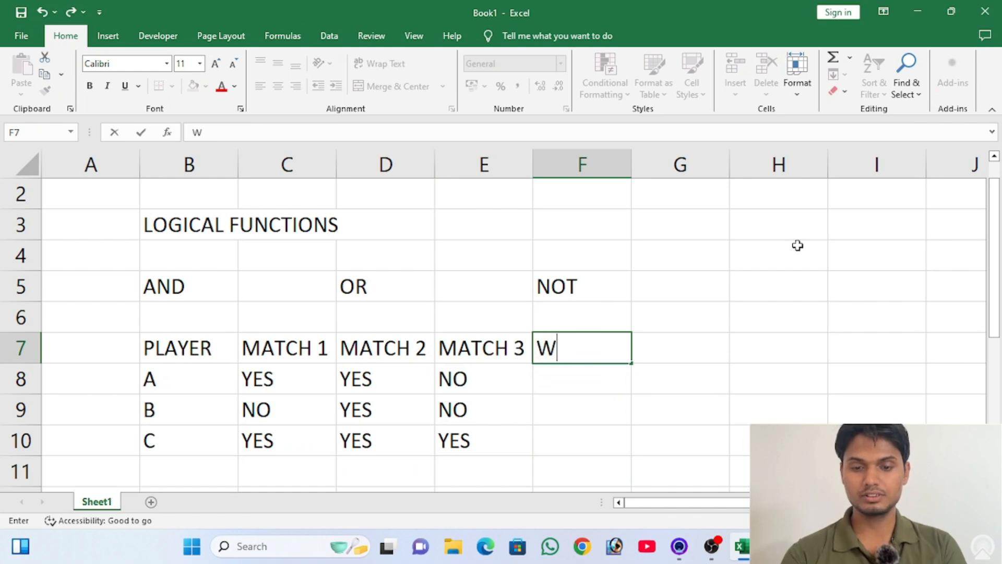
key("BackSpace")
key("BackSpace")
type("NER")
key("Return")
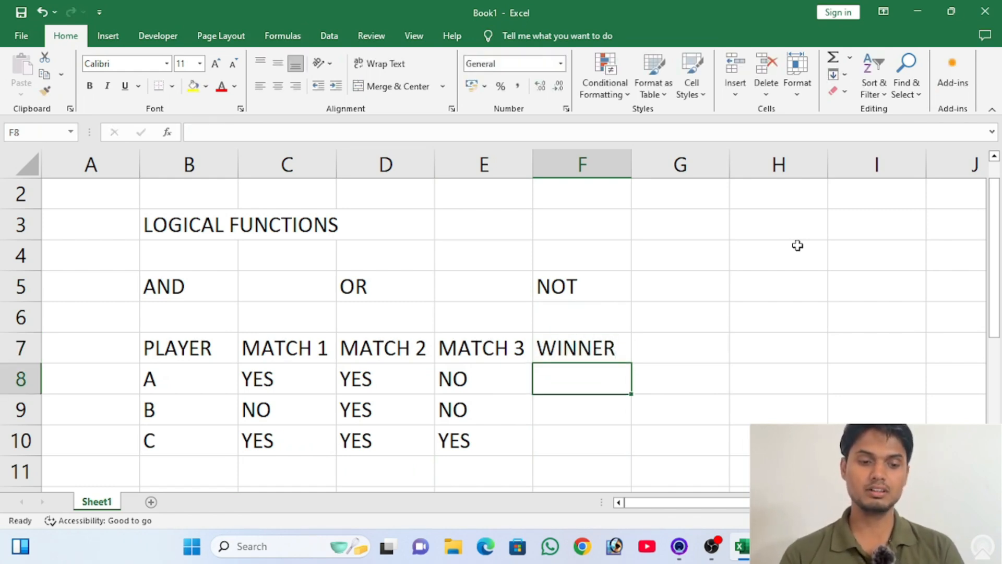
- Examine player A's results for matches 1 to 3 in row 8 against the empty WINNER cell
key("Left")
key("Left")
key("Left")
key("Left")
key("Left")
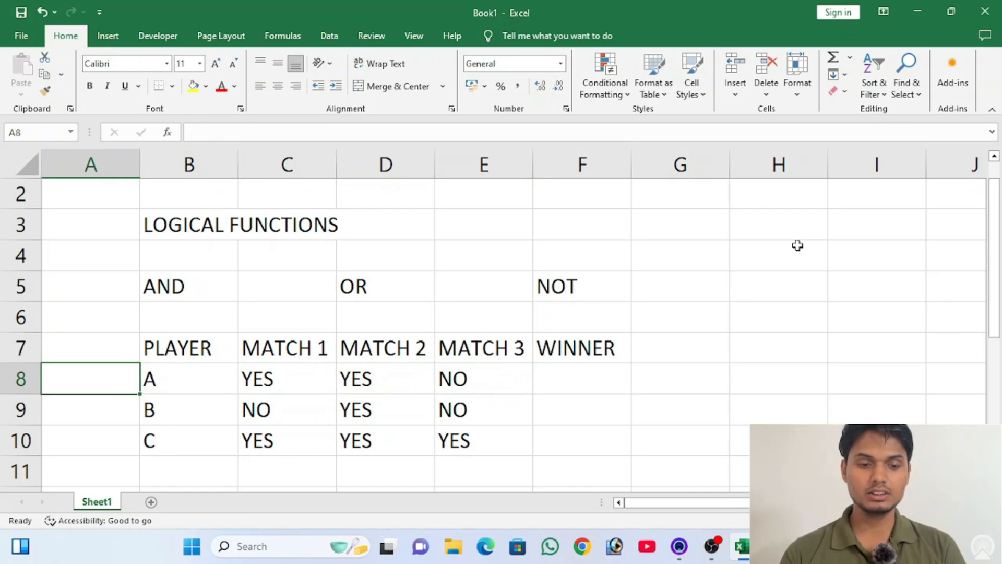
key("Right")
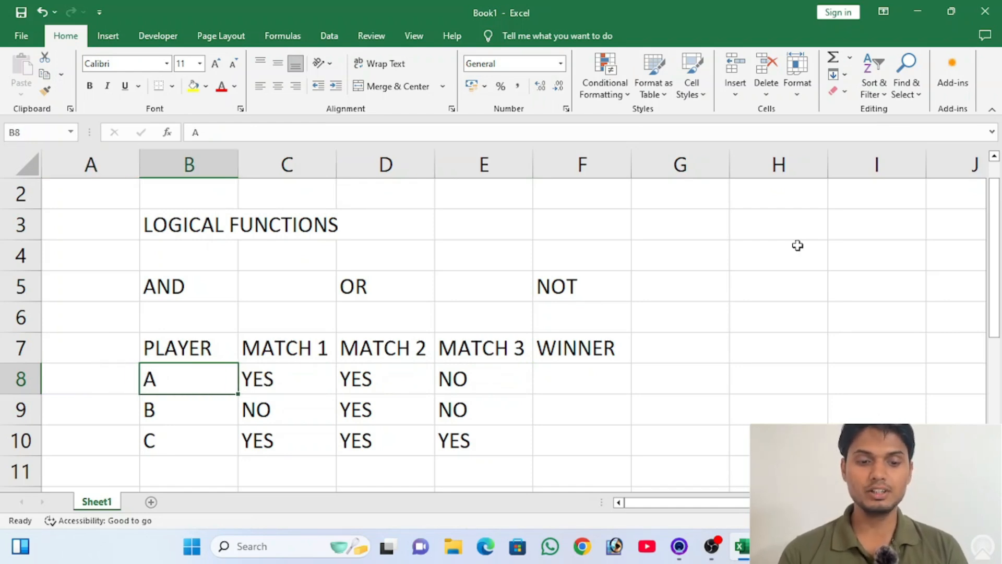
key("Right")
key("shift+Right")
key("shift+Right")
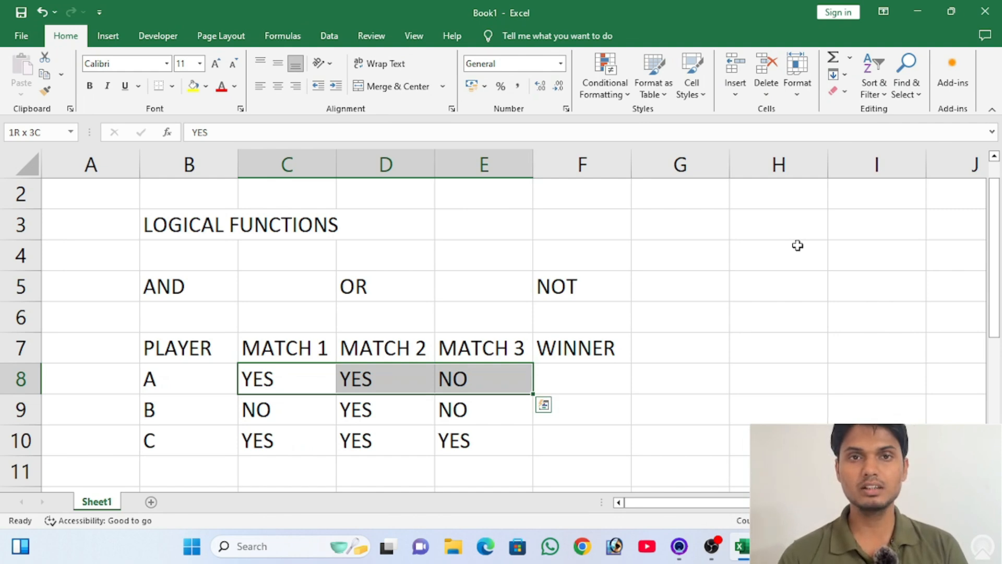
key("Down")
key("Up")
key("Left")
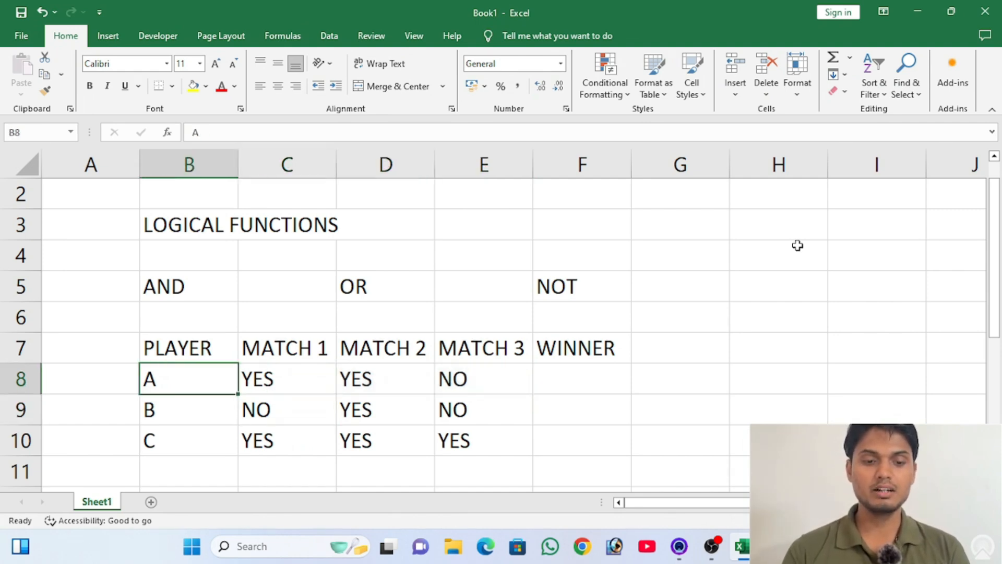
key("Right")
key("Right")
key("Right")
key("Right")
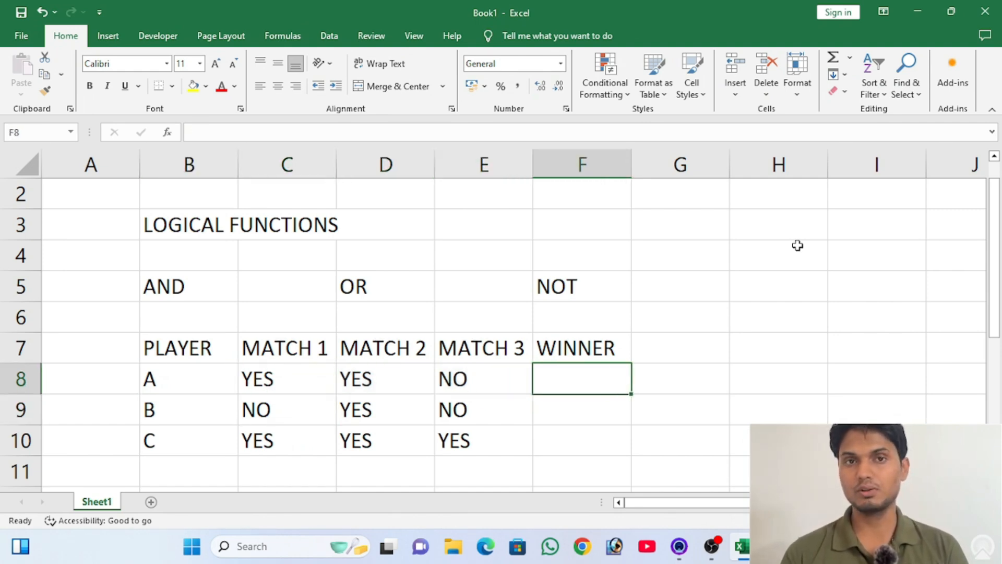
key("Left")
key("Left")
key("Left")
key("Left")
key("Right")
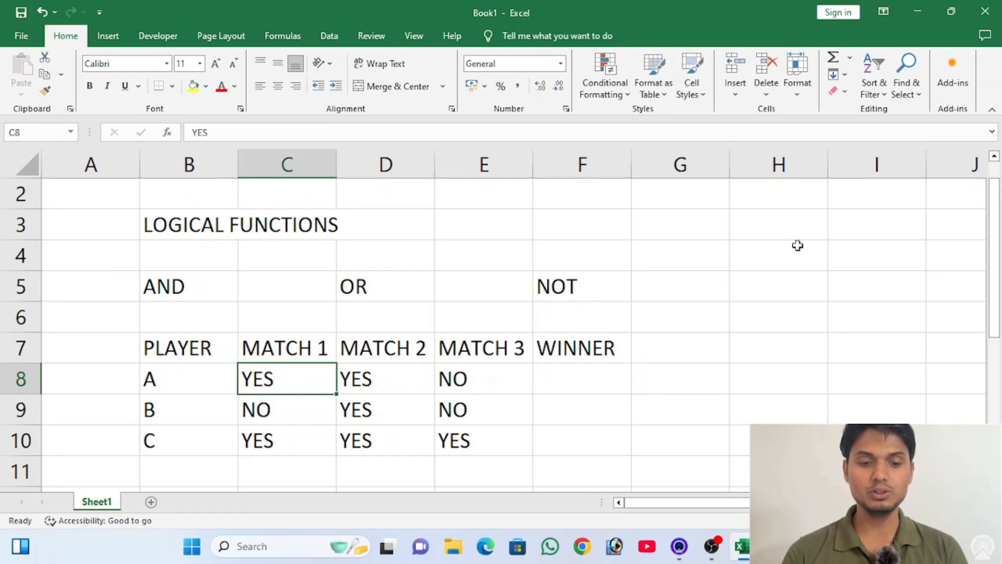
key("shift+Right")
key("shift+Right")
key("Down")
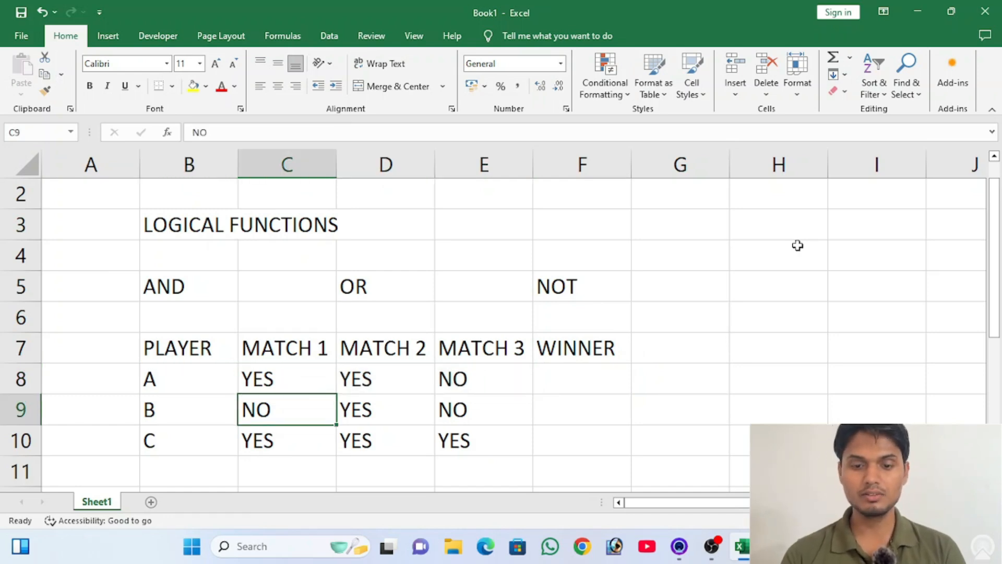
- Begin an AND formula in cell F8 with the match 1 condition C8="YES" as its first argument
key("Right")
key("Up")
key("Up")
key("Right")
key("Right")
key("Down")
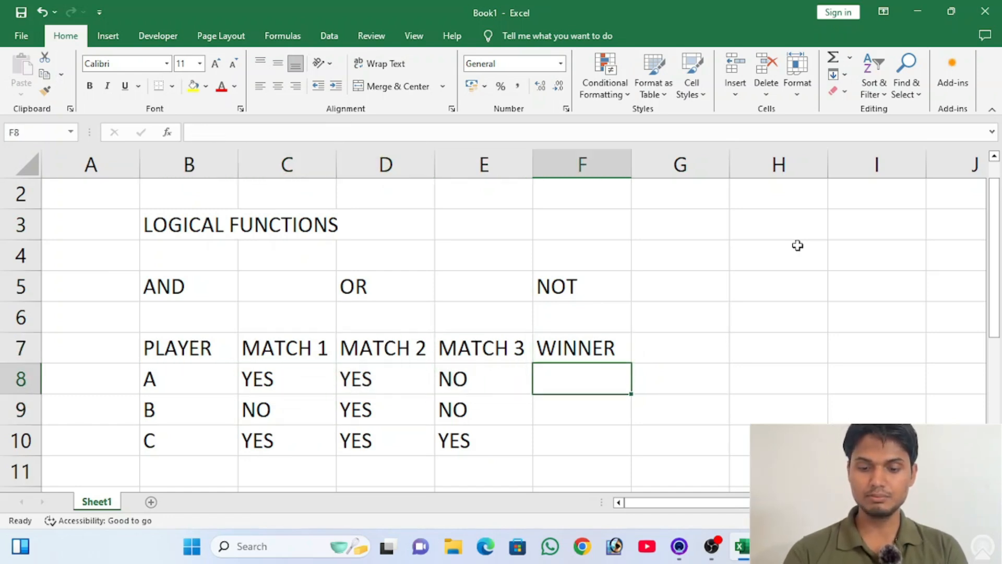
type("=A")
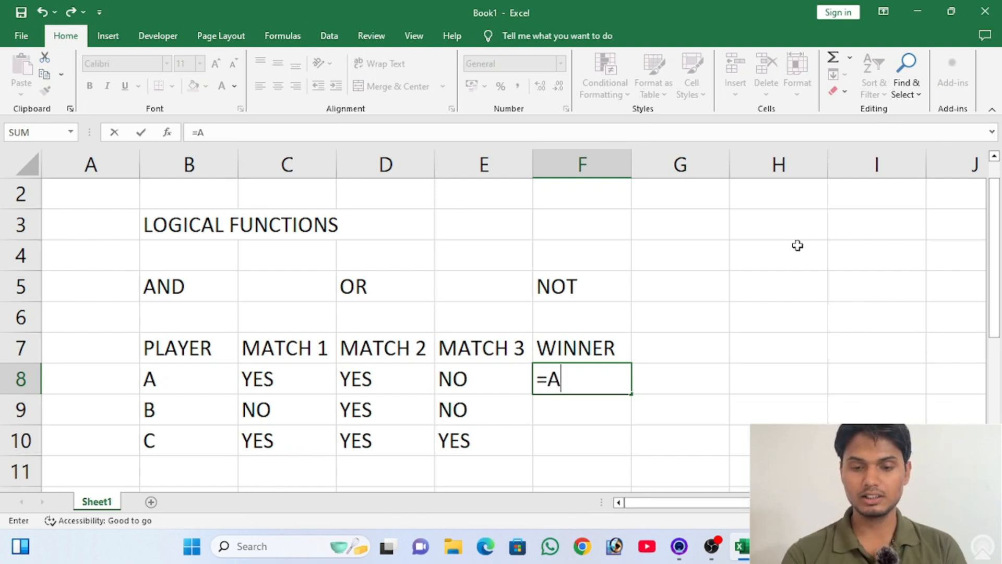
type("ND")
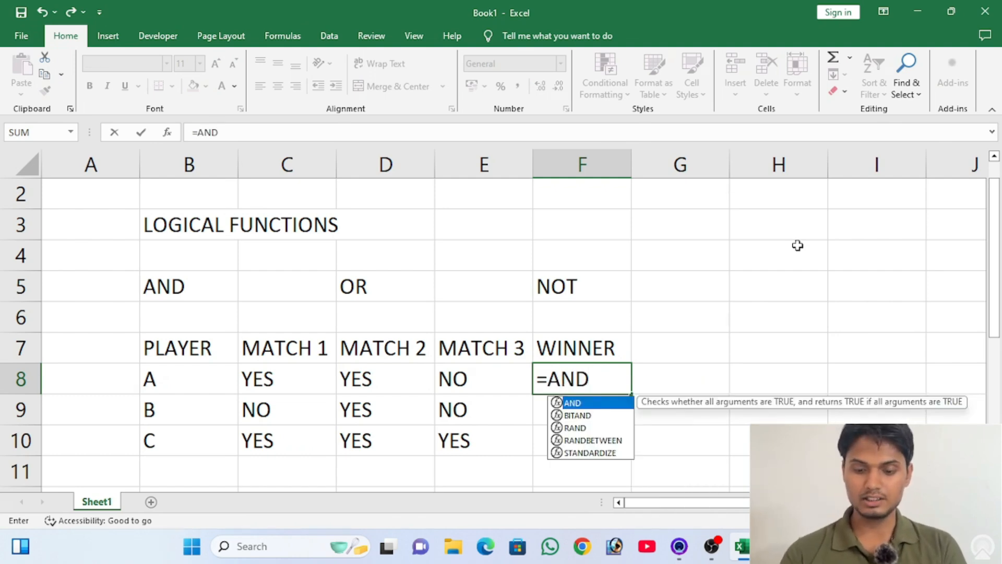
type("(")
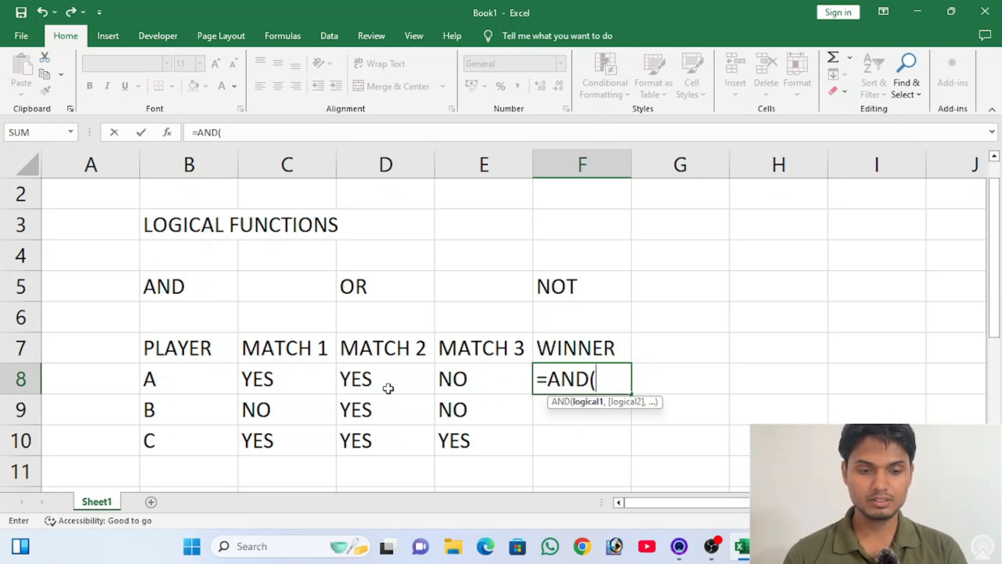
left_click(300, 378)
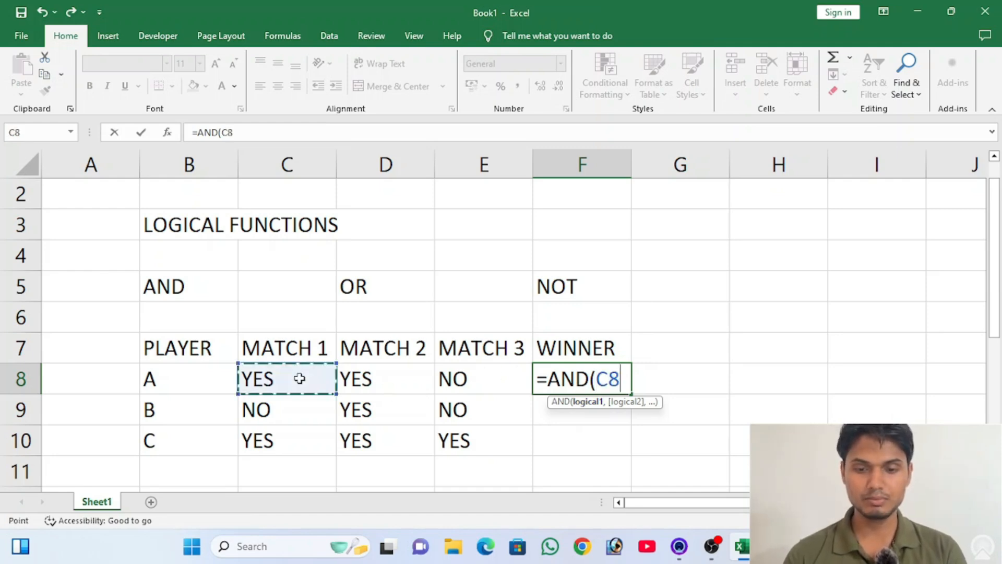
type("=")
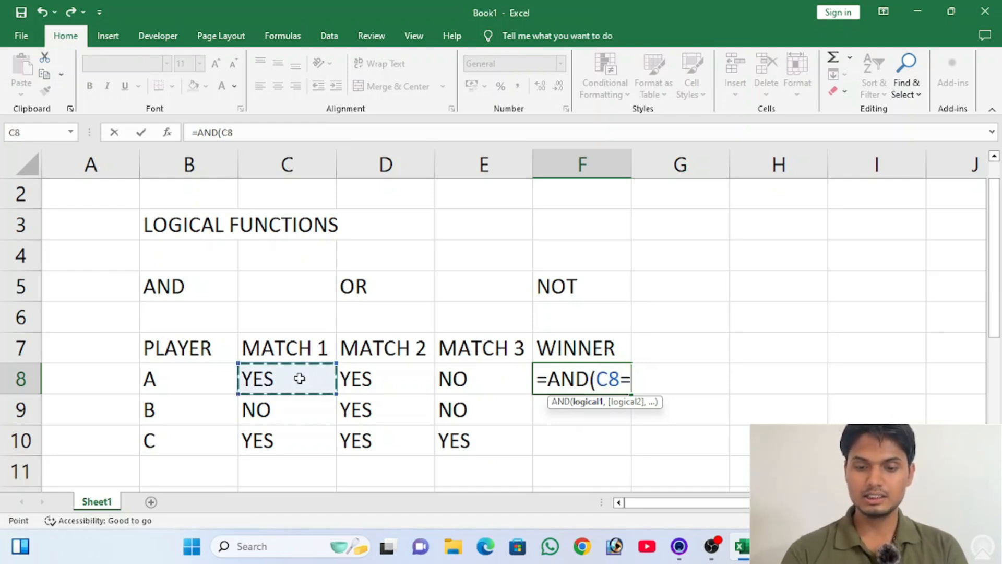
type("\"YE")
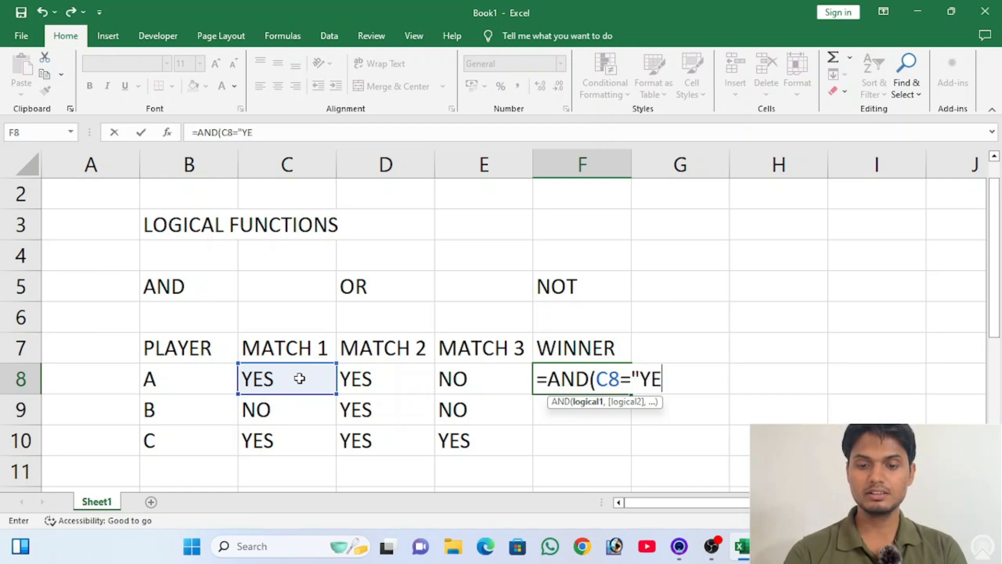
type("S\"")
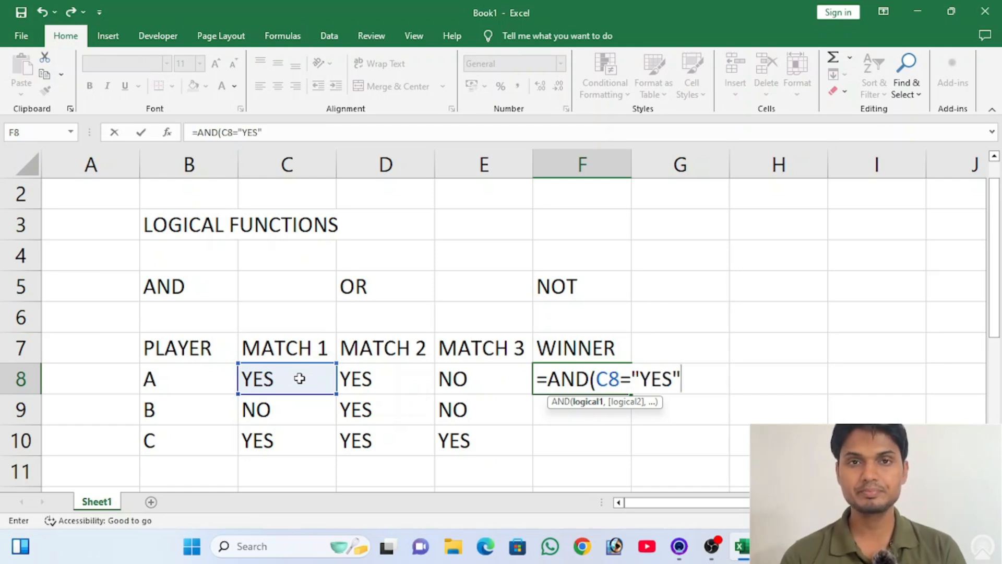
type(",")
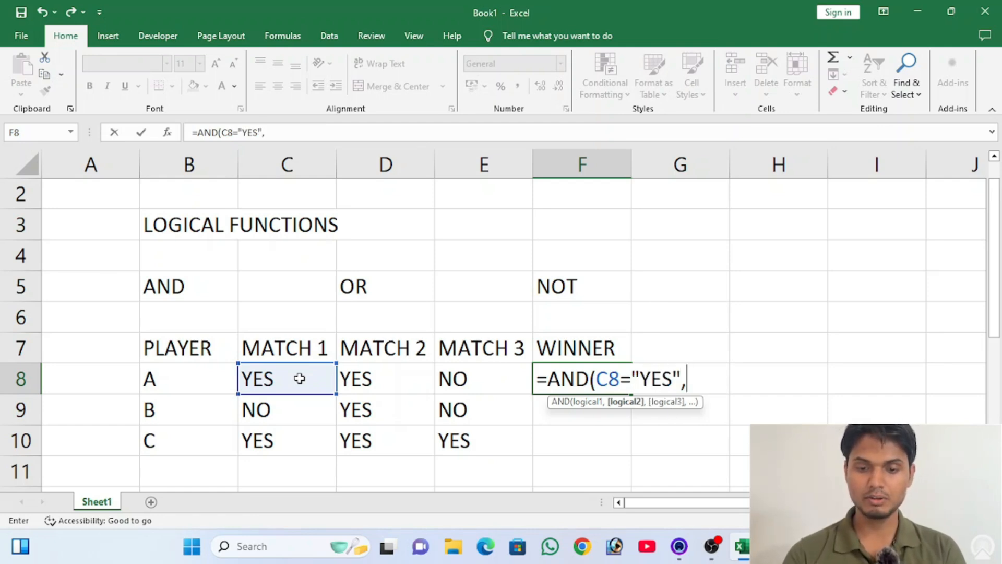
- Add the match 2 condition D8="YES" as the second argument of the AND formula
left_click(369, 381)
type("=")
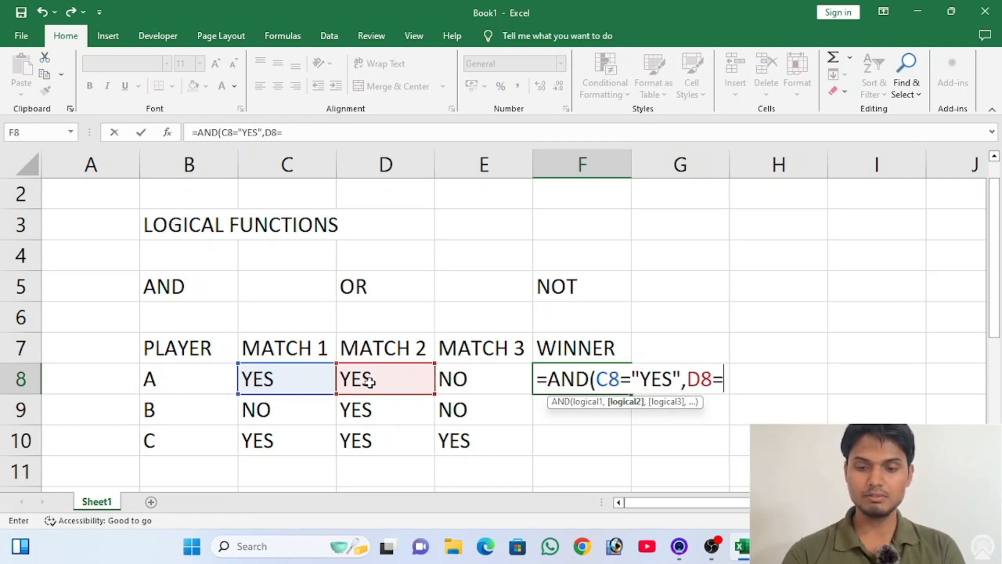
type("\"YES")
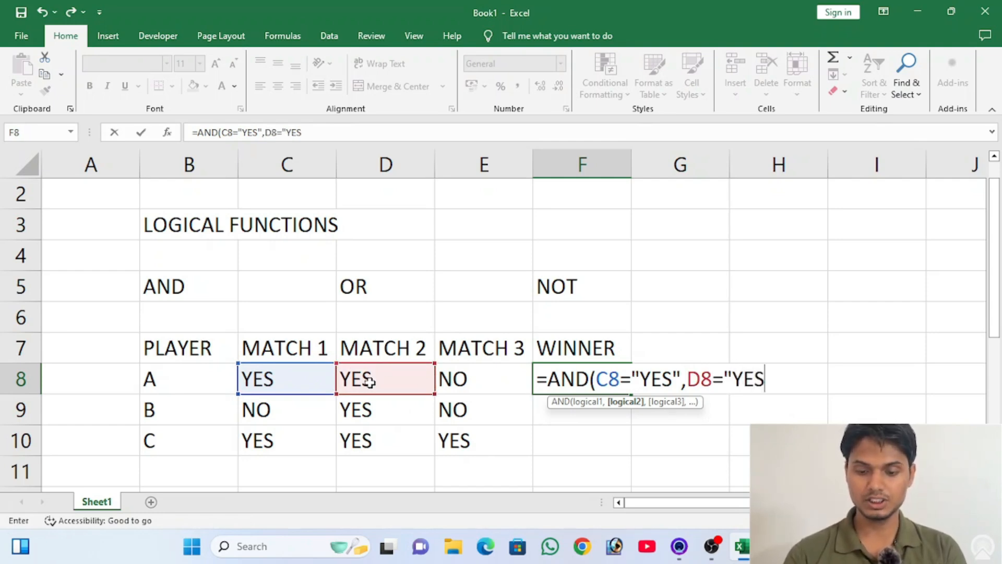
type("\",")
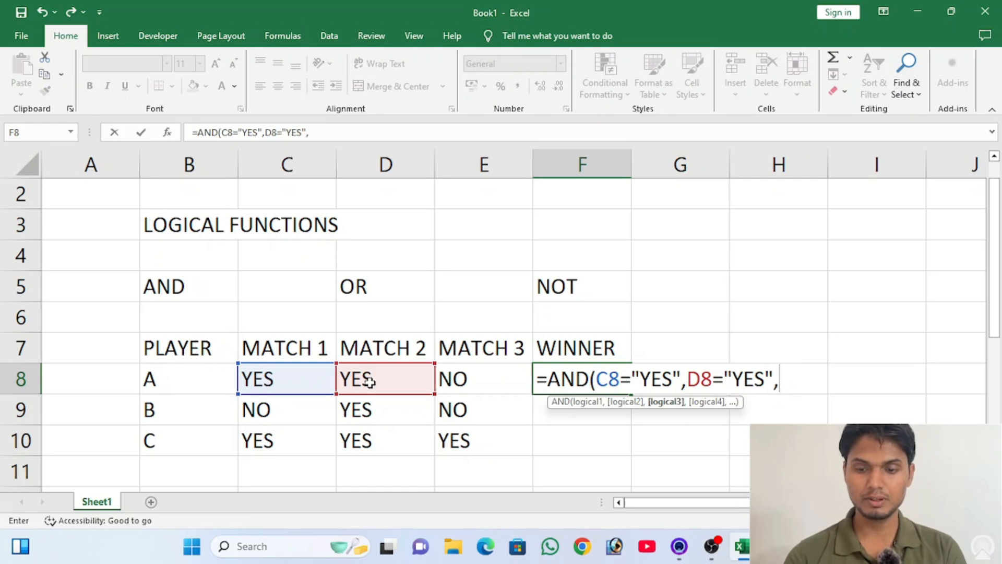
- Add the match 3 condition E8="YES" and complete the formula in F8 as =AND(C8="YES",D8="YES",E8="YES")
left_click(455, 383)
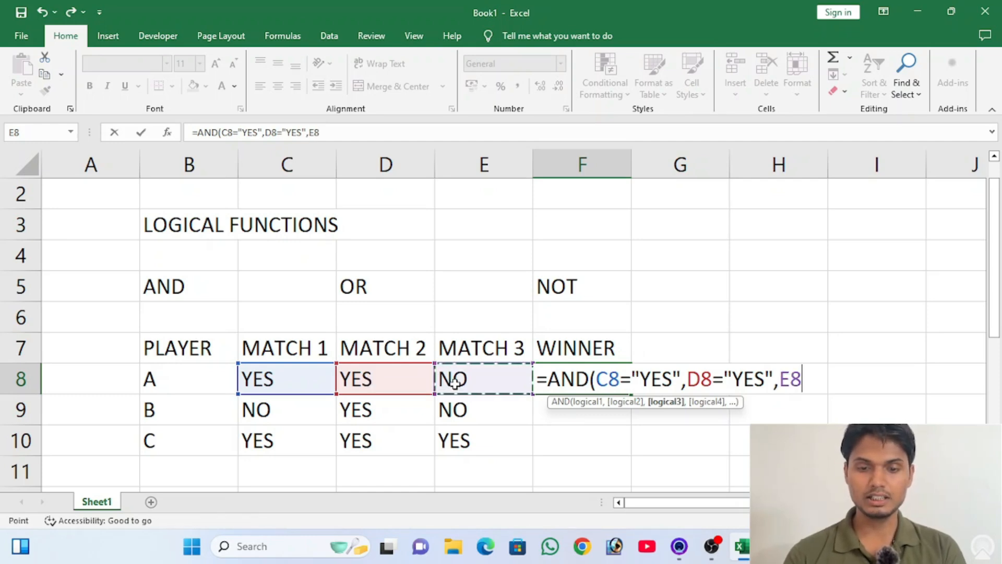
type("E3")
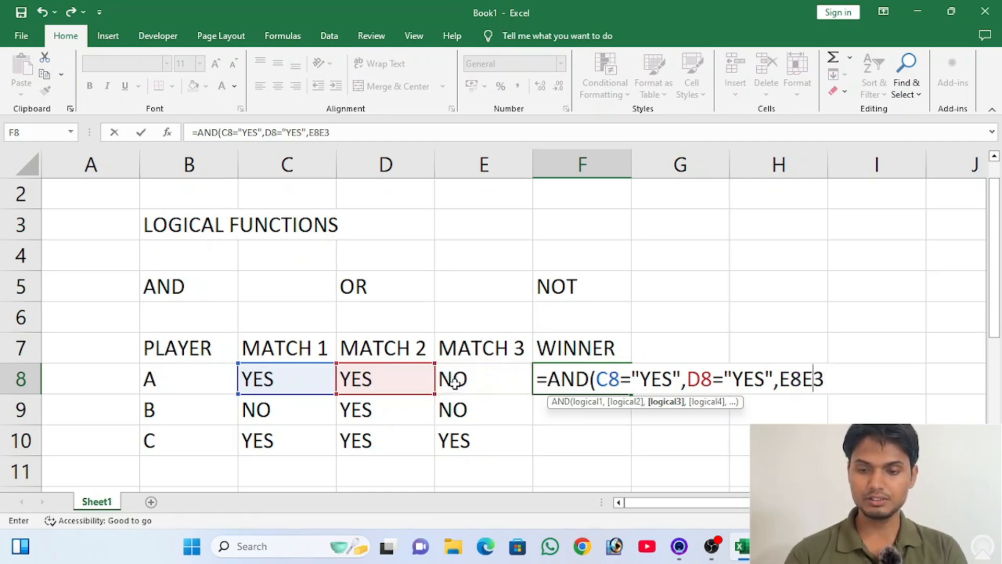
key("BackSpace")
key("BackSpace")
key("BackSpace")
type("3")
type("=")
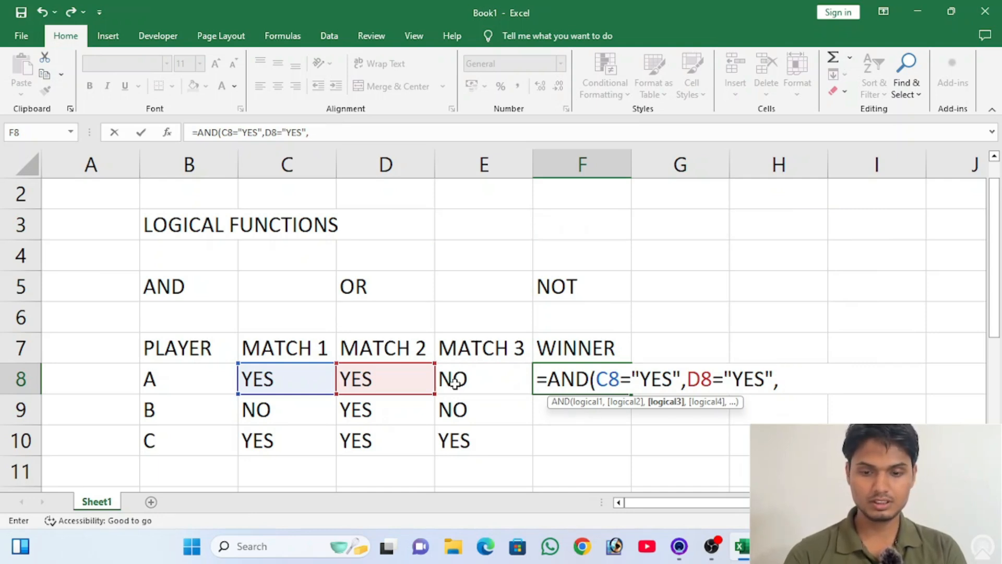
type("E8 ")
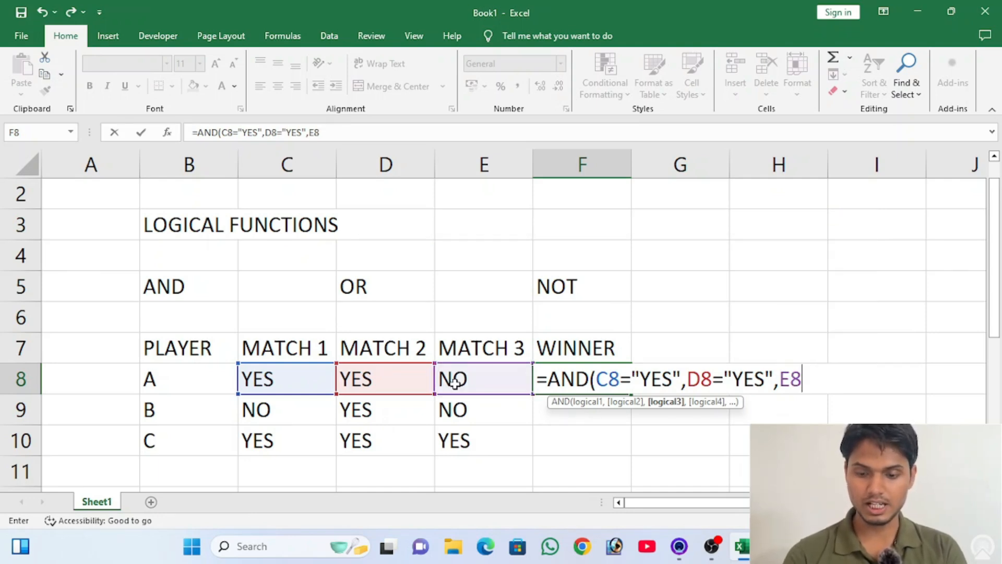
type("\"YES")
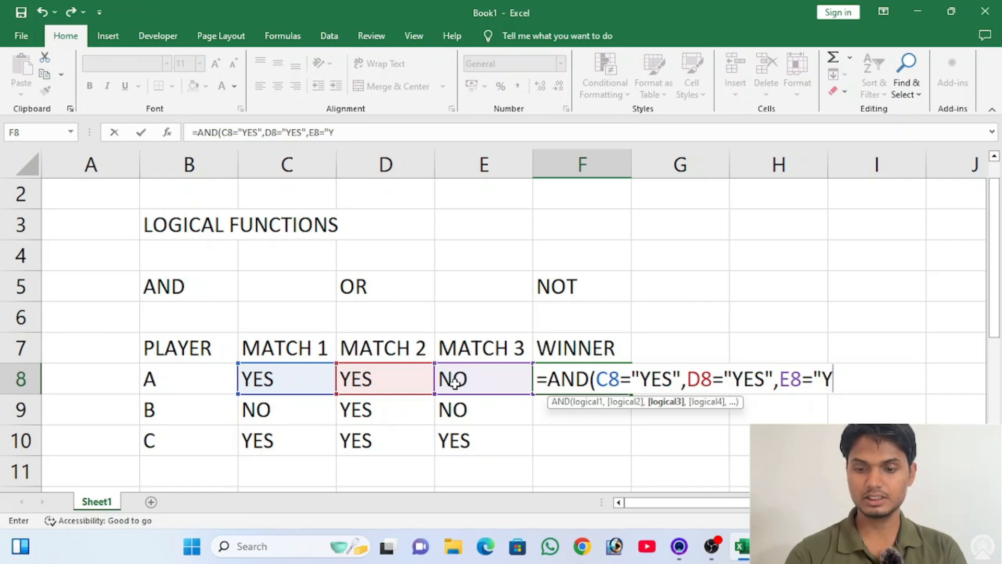
type("\")")
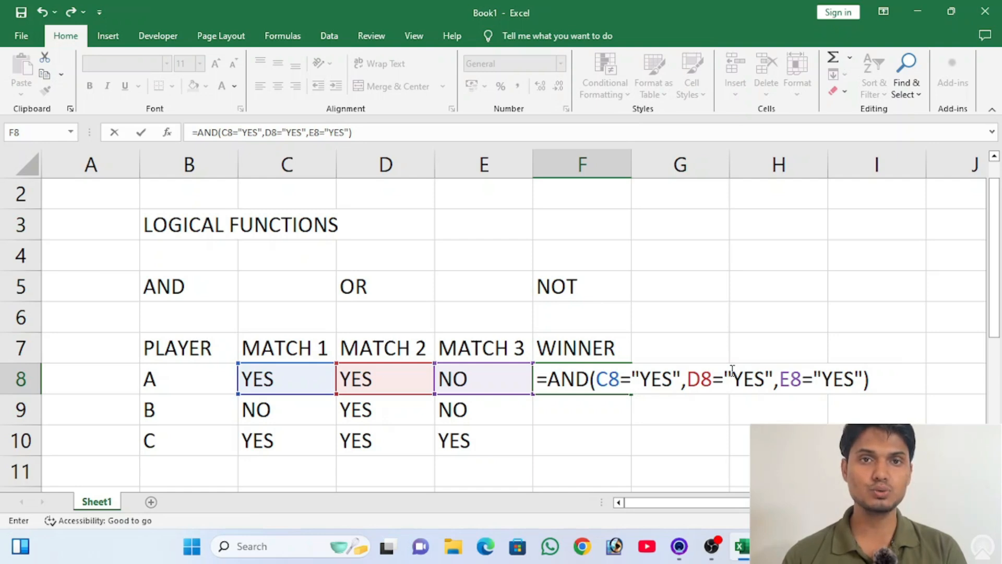
key("Return")
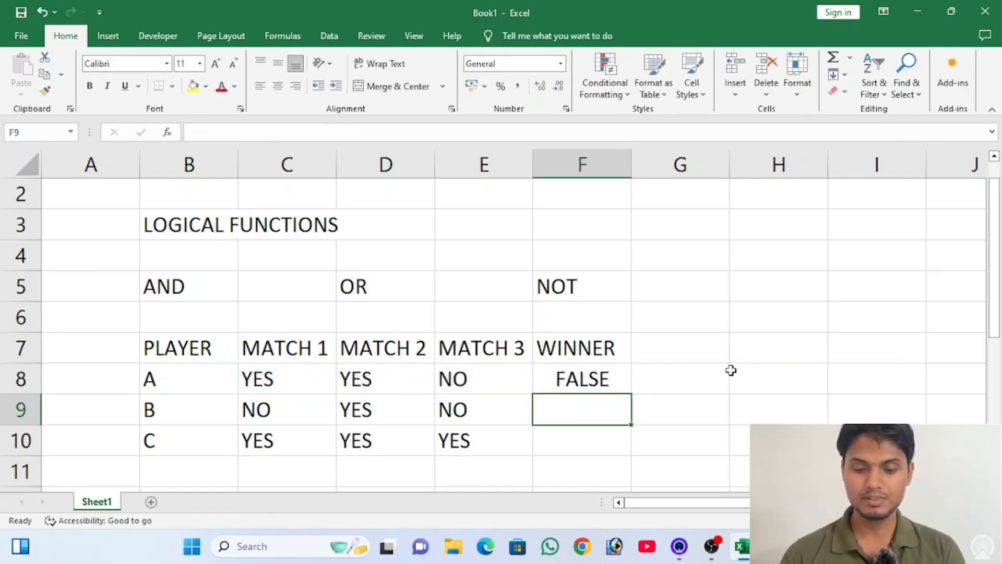
- Begin an AND formula in cell F9 with player B's match 1 condition C9="YES" as its first argument
type("=AND")
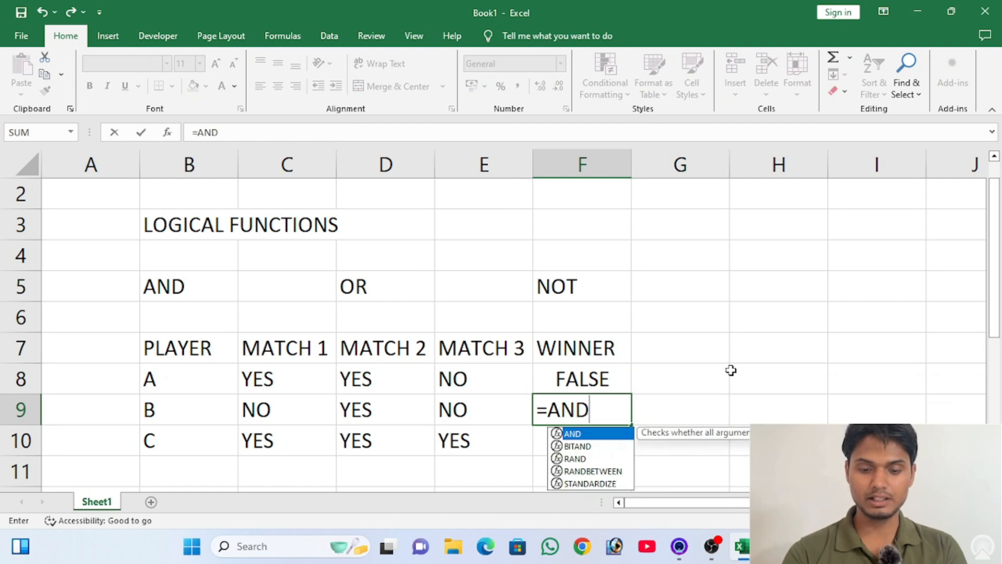
type("(")
key("Left")
key("Left")
key("Left")
key("Left")
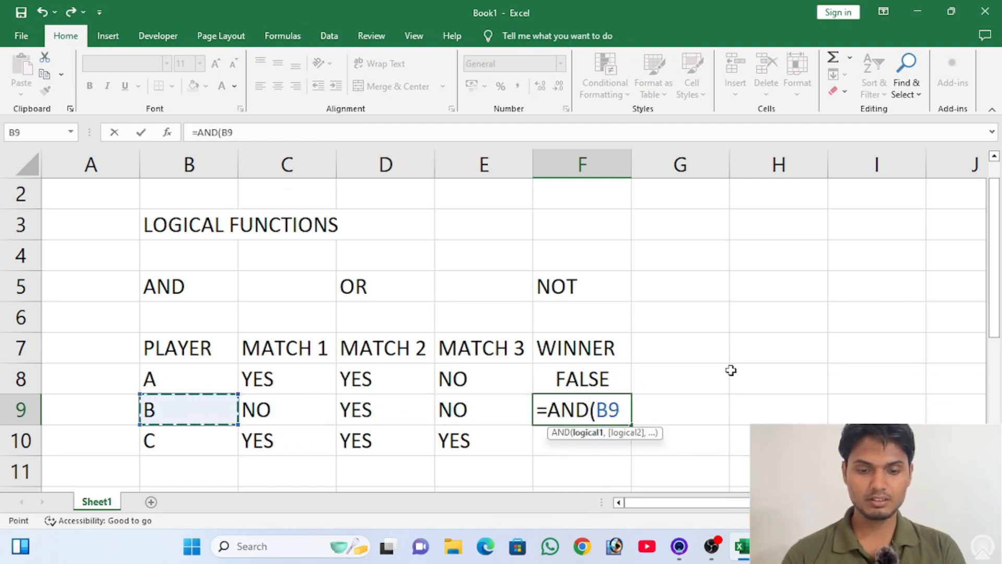
key("Right")
type("=\"")
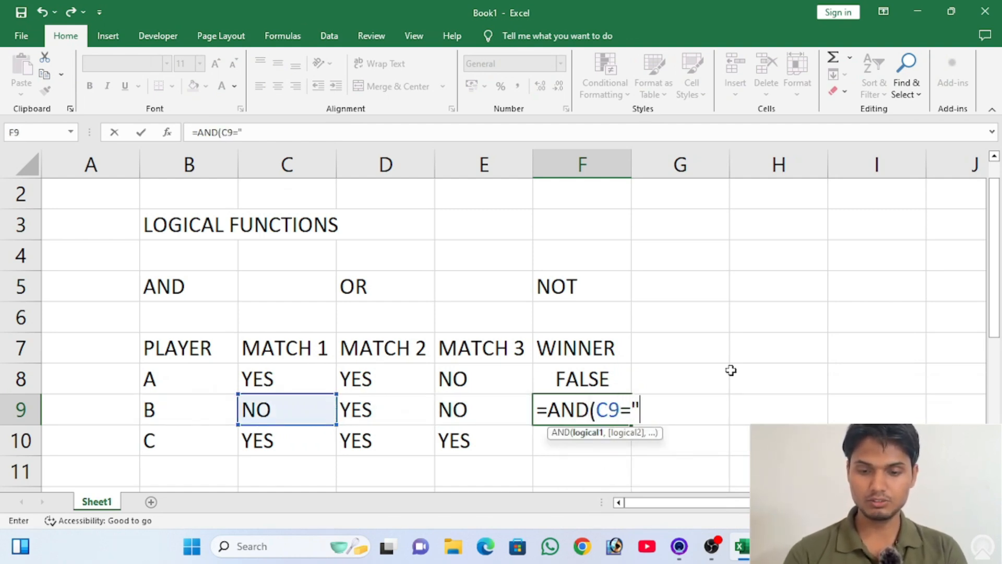
type("YES\"")
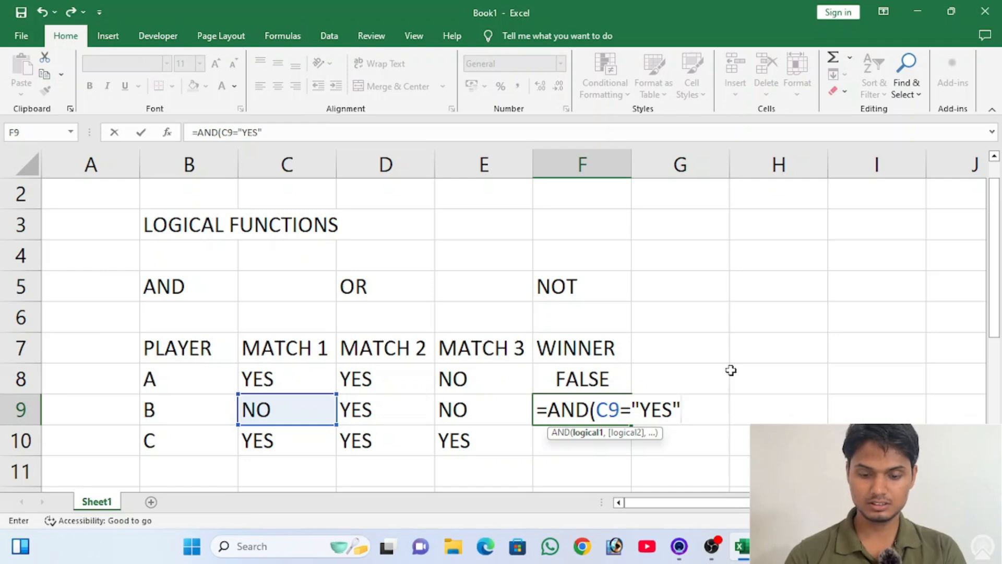
- Add the conditions D9="YES" and E9="YES" to complete the formula in F9 as =AND(C9="YES",D9="YES",E9="YES")
type(",D")
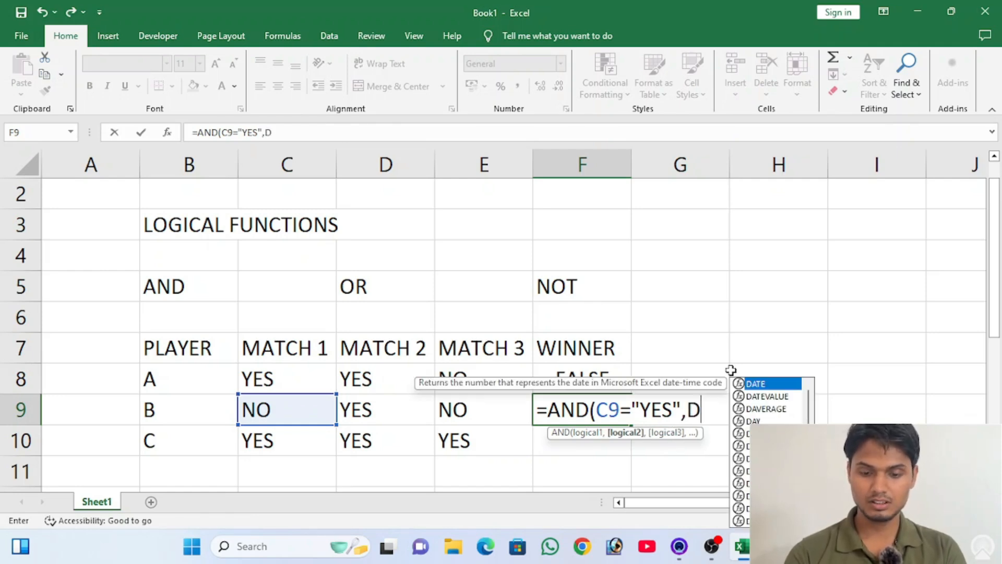
type("9=\"YE")
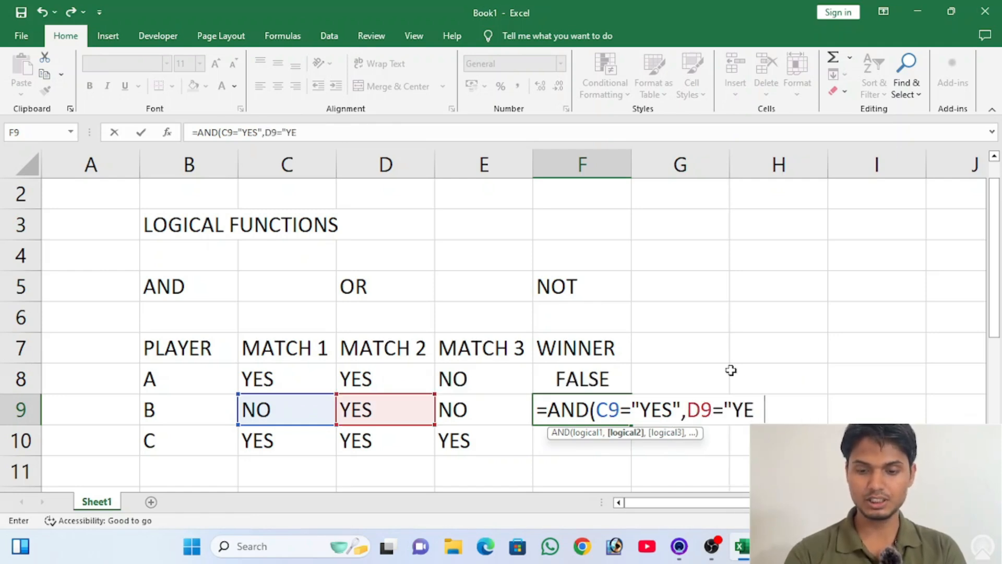
type("S\",E")
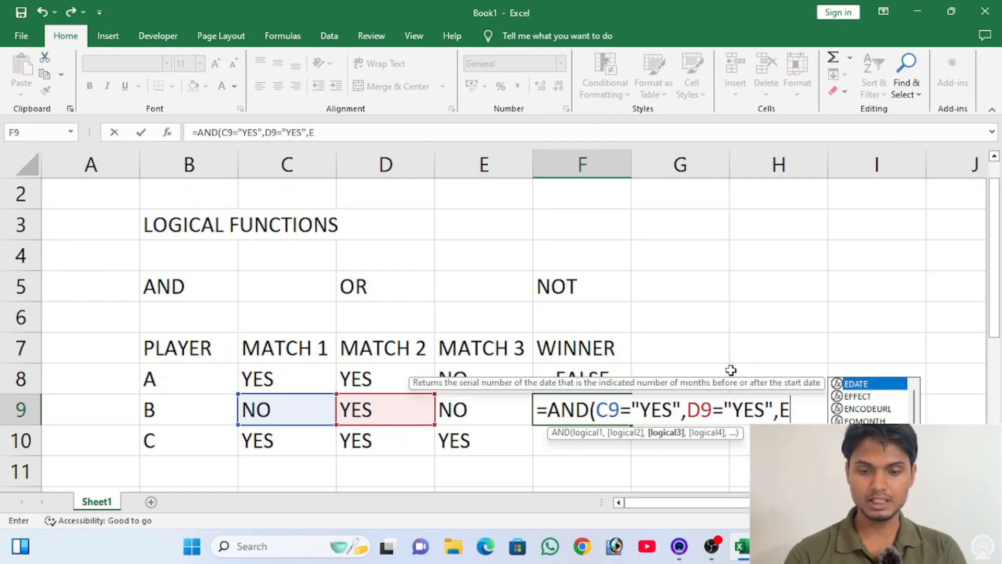
type("9=\"")
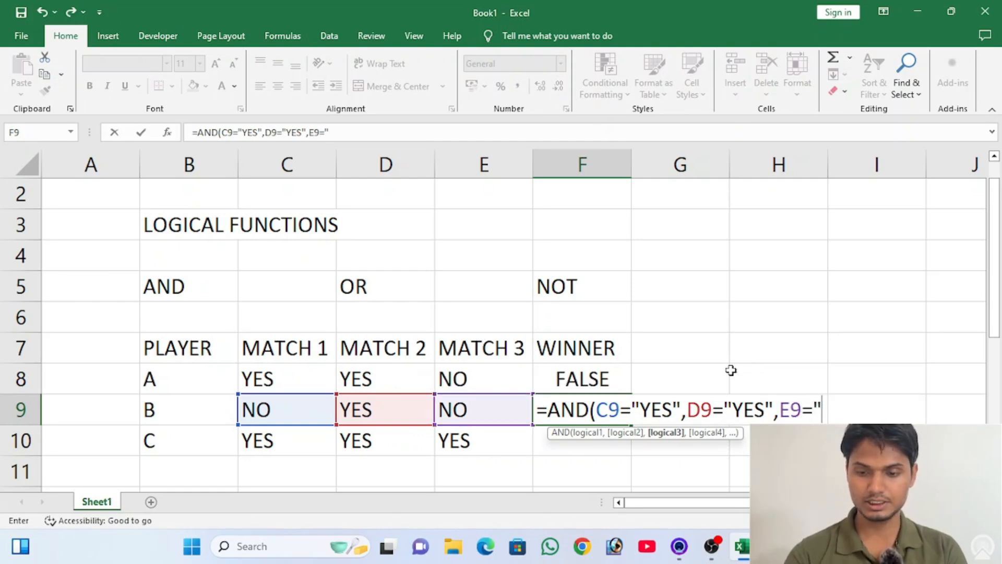
type("YES\")")
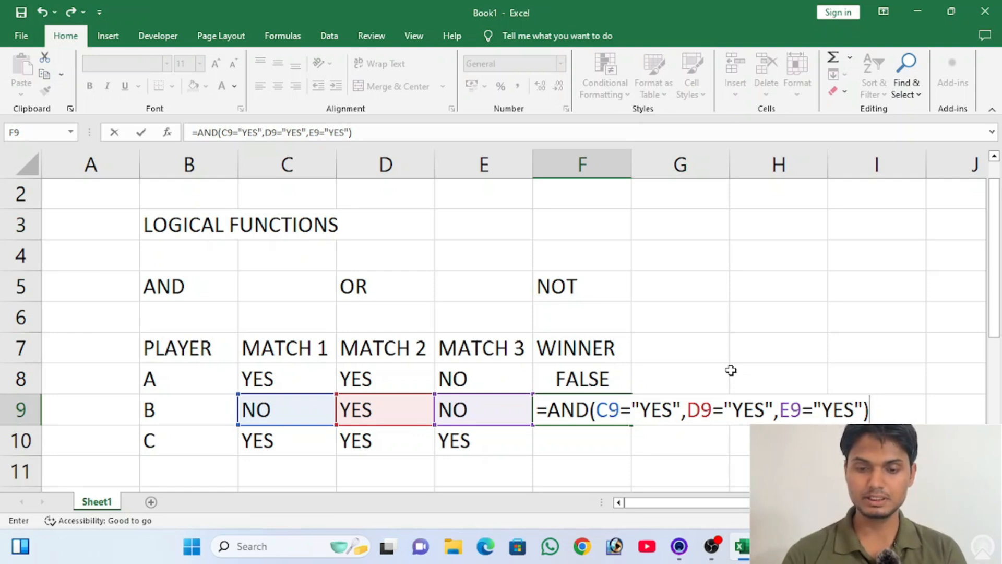
key("Return")
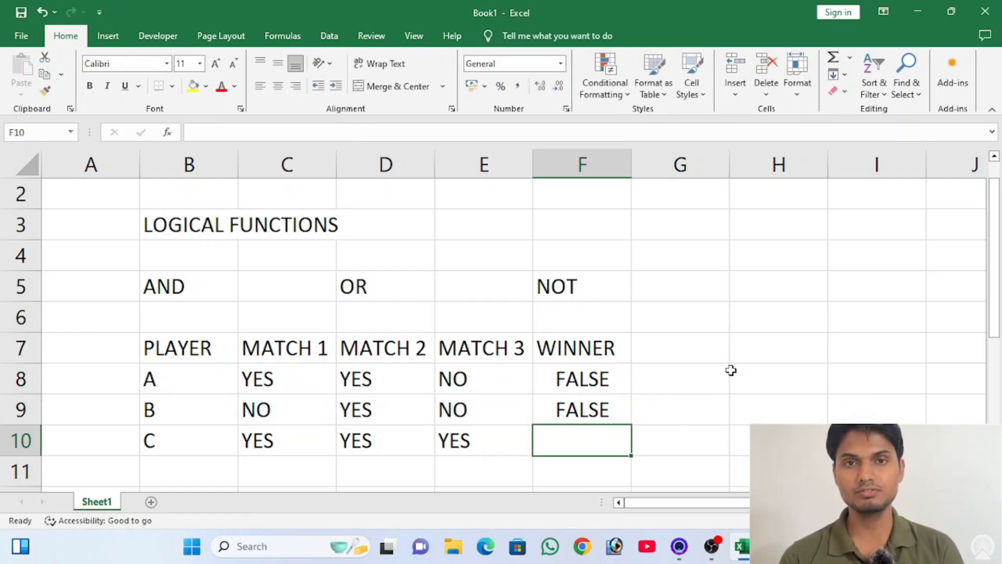
- Examine the match results of player B in row 9 and player C in row 10 against the WINNER column
key("Left")
key("Up")
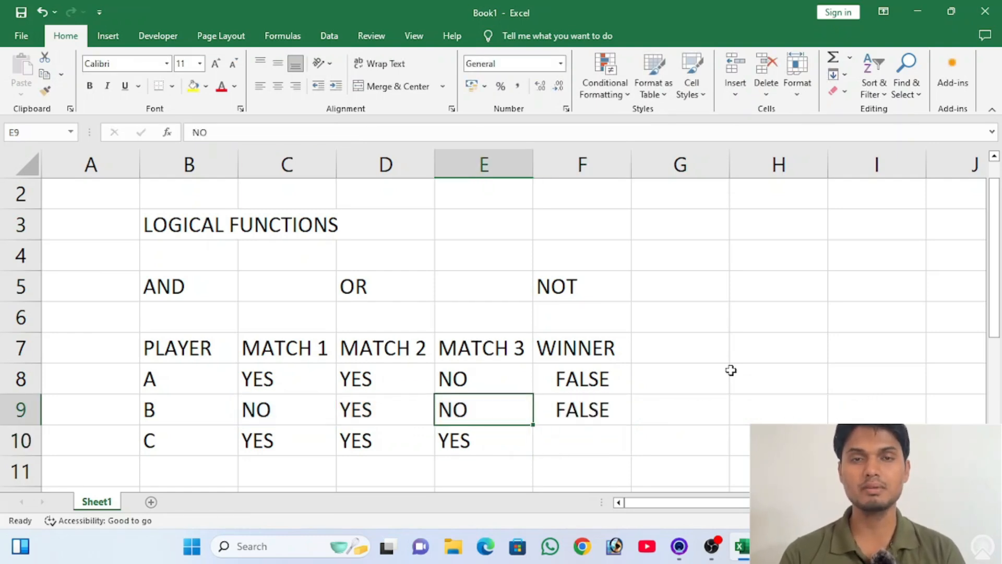
key("Left")
key("Left")
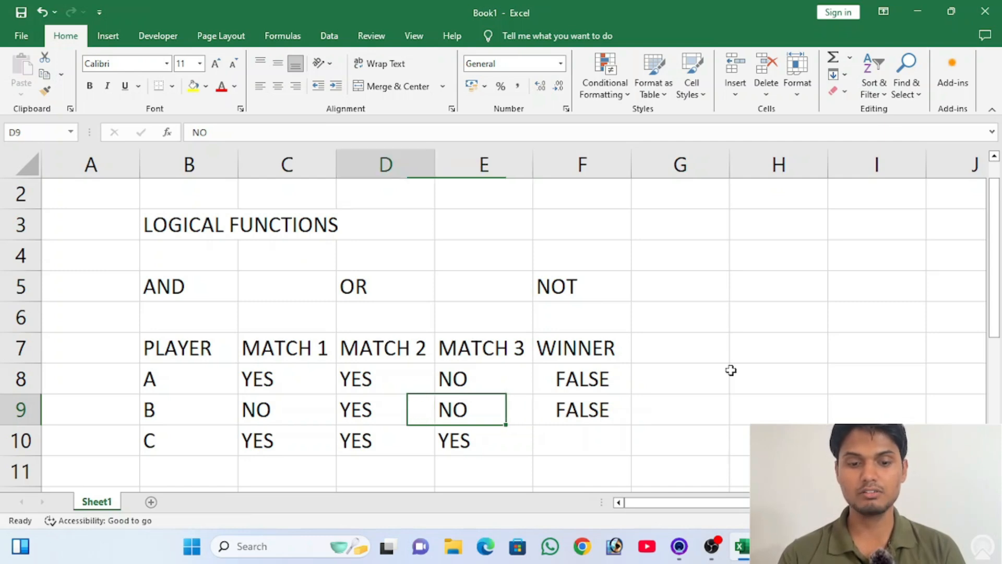
key("Right")
key("Right")
key("Right")
key("Down")
key("Left")
key("Left")
key("Left")
key("Left")
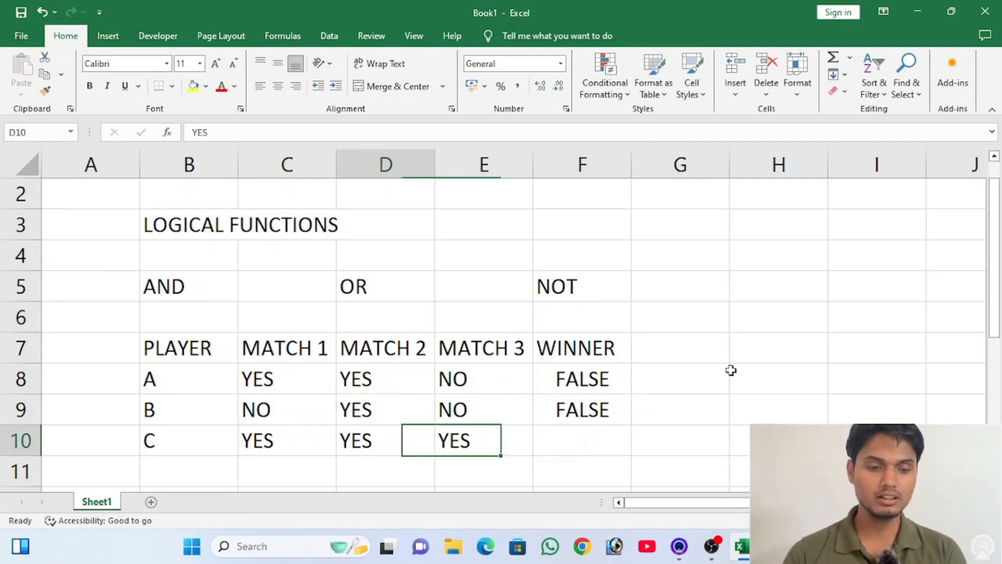
key("Right")
key("Right")
key("Right")
key("Right")
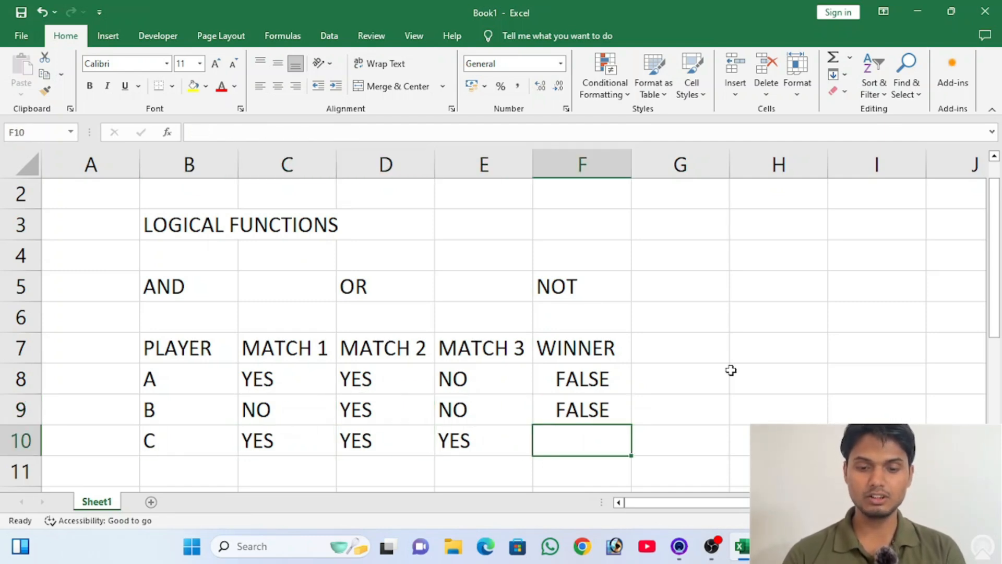
- Fill the AND formula from F9 down into F10 for player C
key("Up")
key("shift+Down")
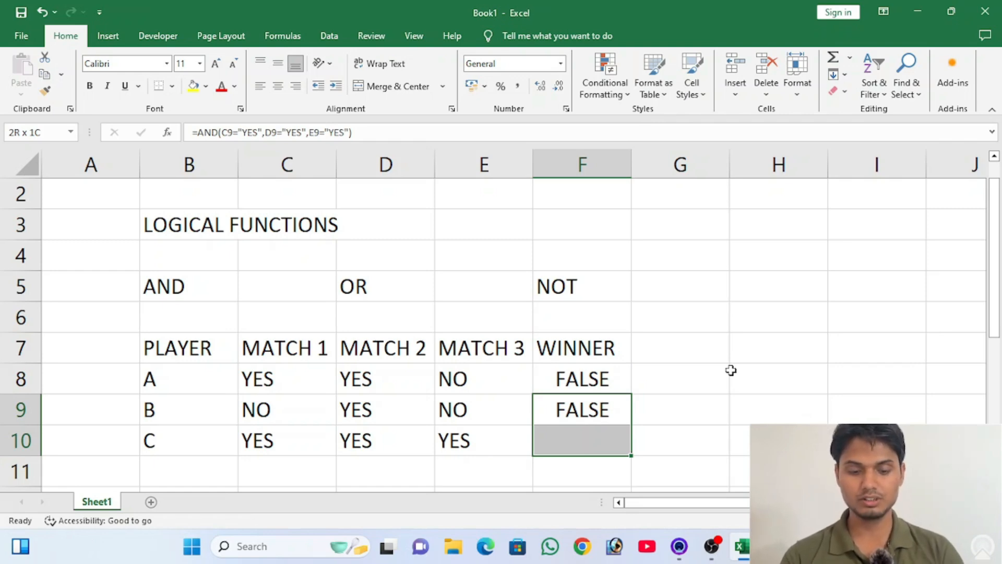
key("ctrl+d")
key("Down")
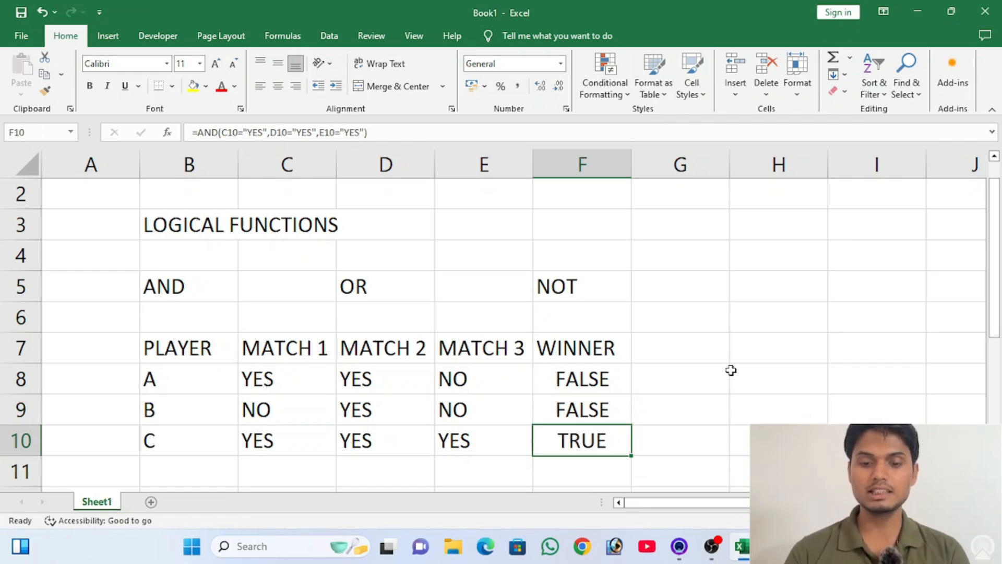
- Review the cell references of the AND formula in F10 and the WINNER formula for player A in F8
key("F2")
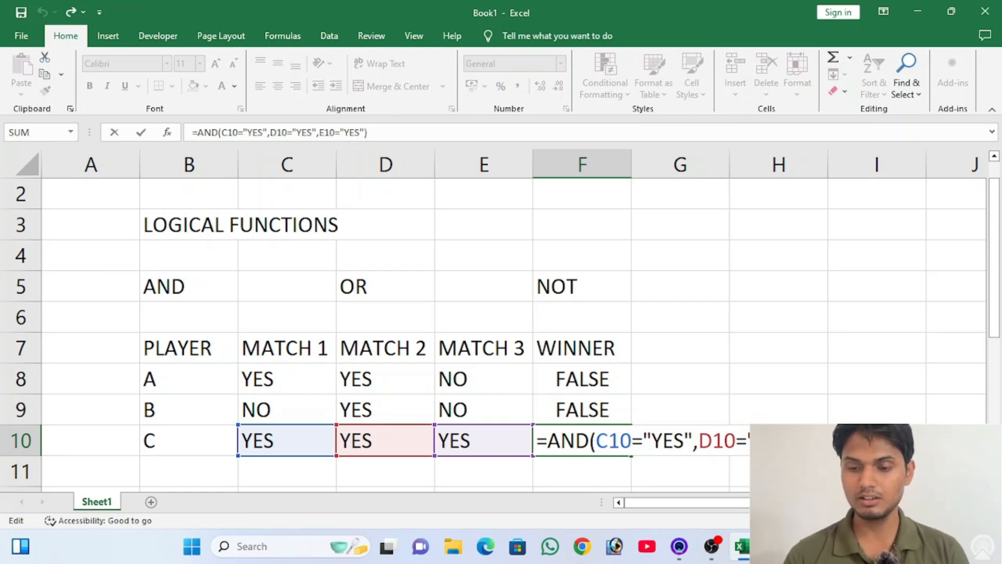
key("Return")
key("Left")
key("Left")
key("Left")
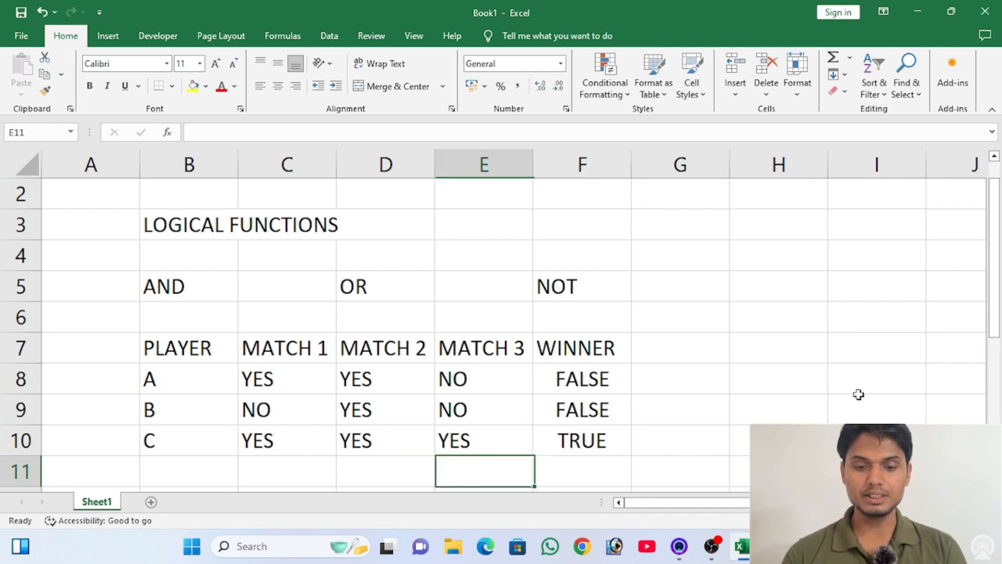
key("Up")
key("Up")
key("Up")
key("Right")
key("Right")
key("Right")
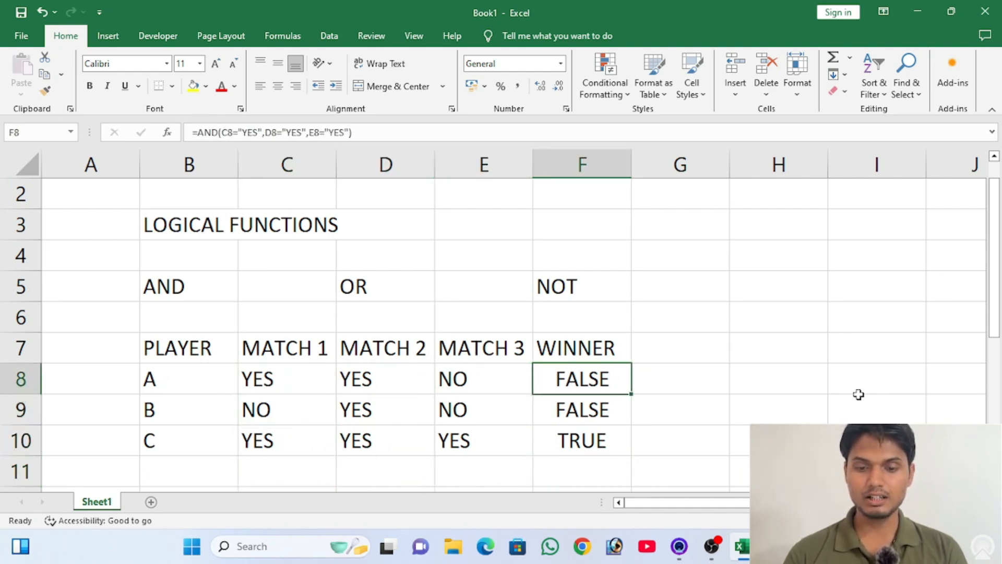
key("Right")
key("Right")
key("Left")
key("Left")
- Insert "AND " before WINNER in the column header in cell F7
key("Up")
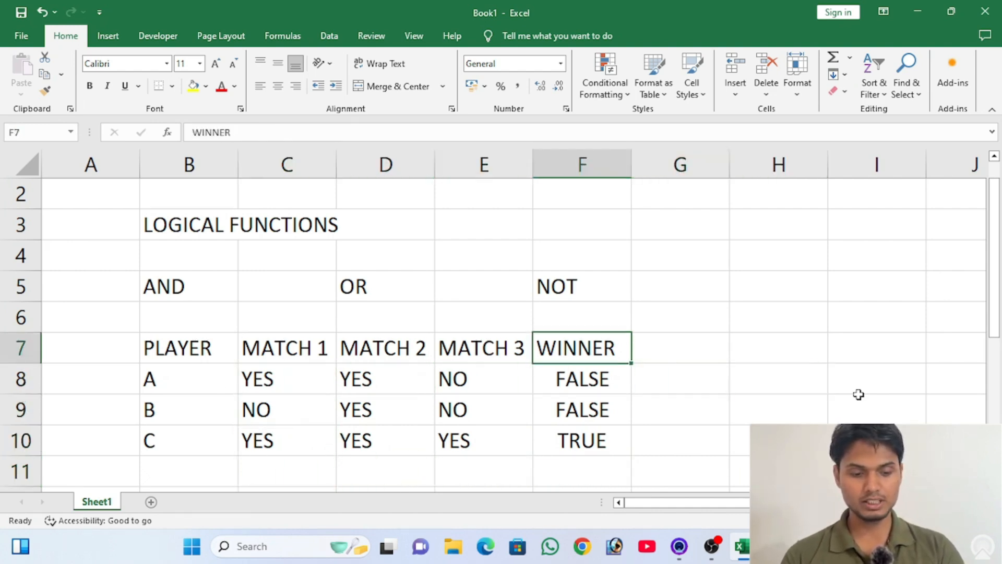
key("F2")
key("Left")
key("Left")
key("Left")
key("Left")
key("Left")
key("Left")
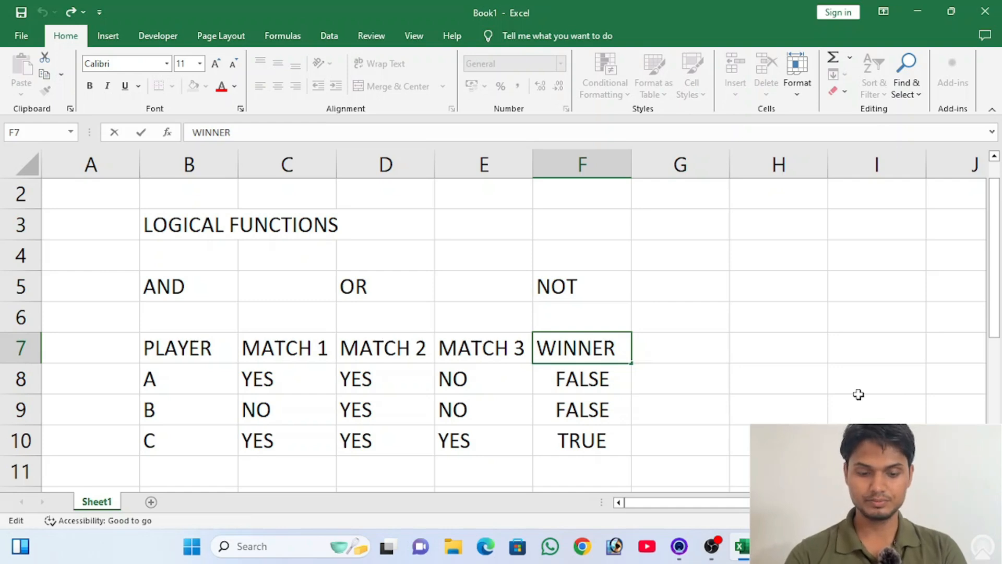
type("AND ")
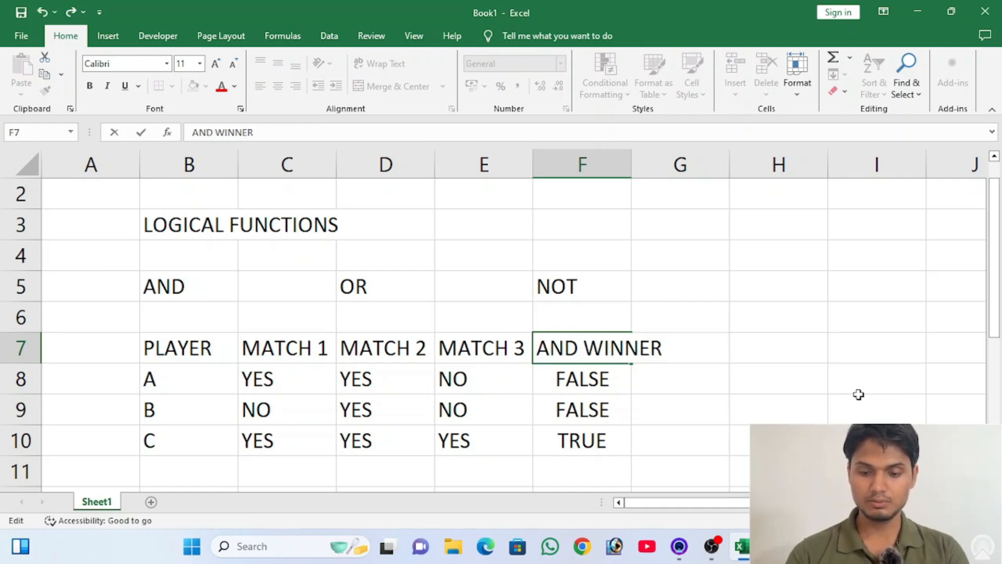
- Enclose AND in parentheses so the F7 header reads "( AND )WINNER", and autofit the width of column F
type(")")
key("Left")
key("Left")
key("Left")
key("Left")
key("Left")
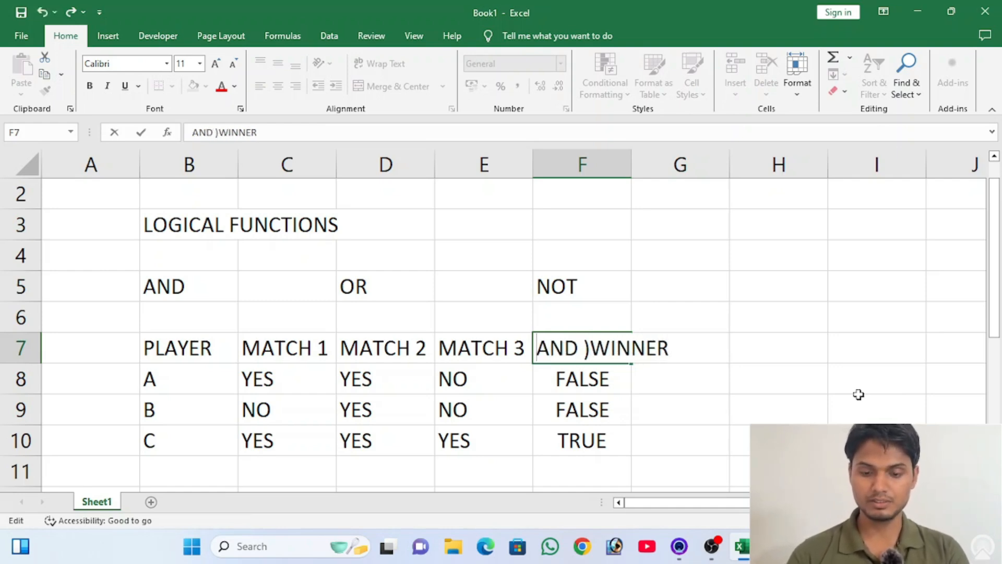
type("(")
key("Tab")
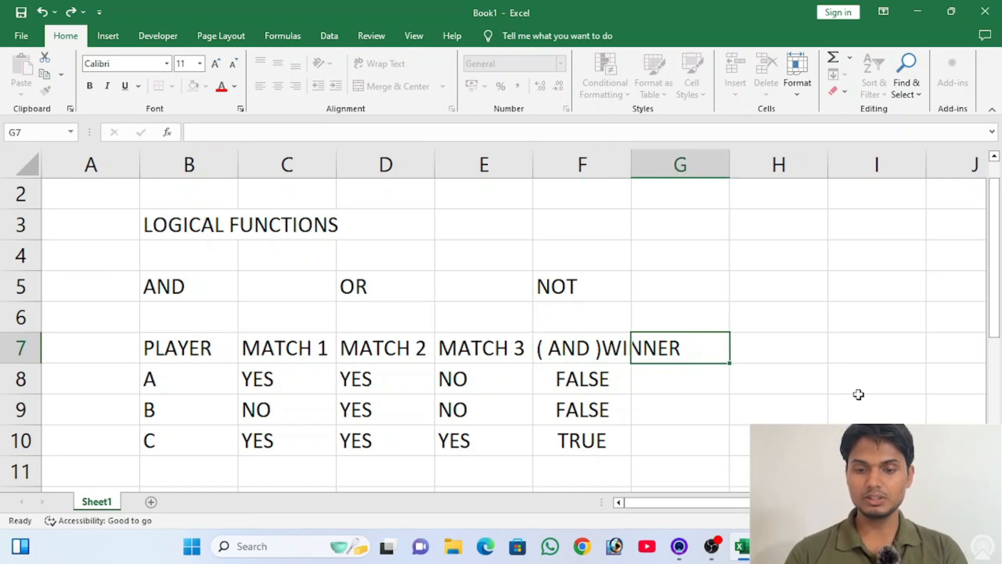
double_click(627, 167)
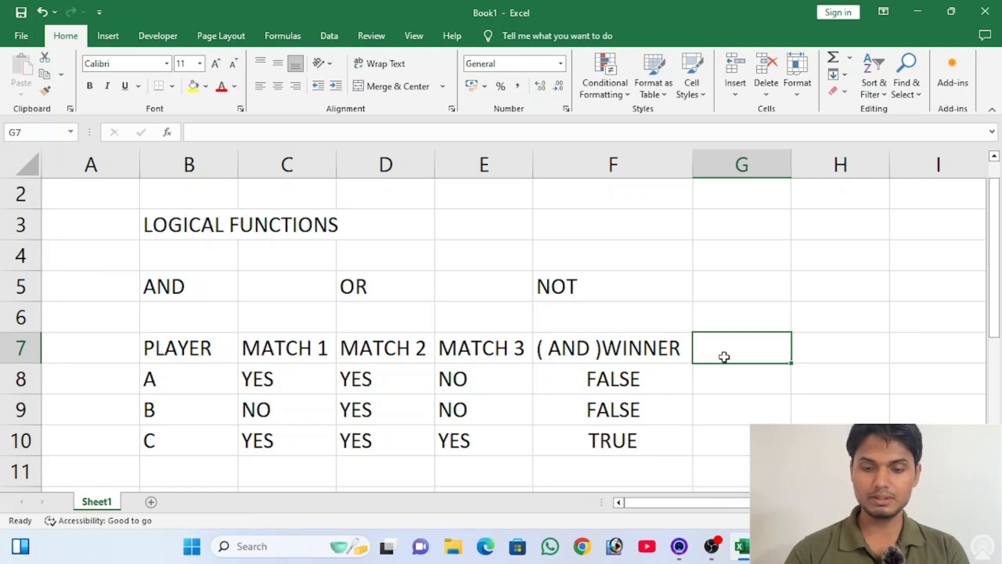
- Begin an OR formula in cell G8 with player A's match 1 condition C8="YES" as its first argument
key("Return")
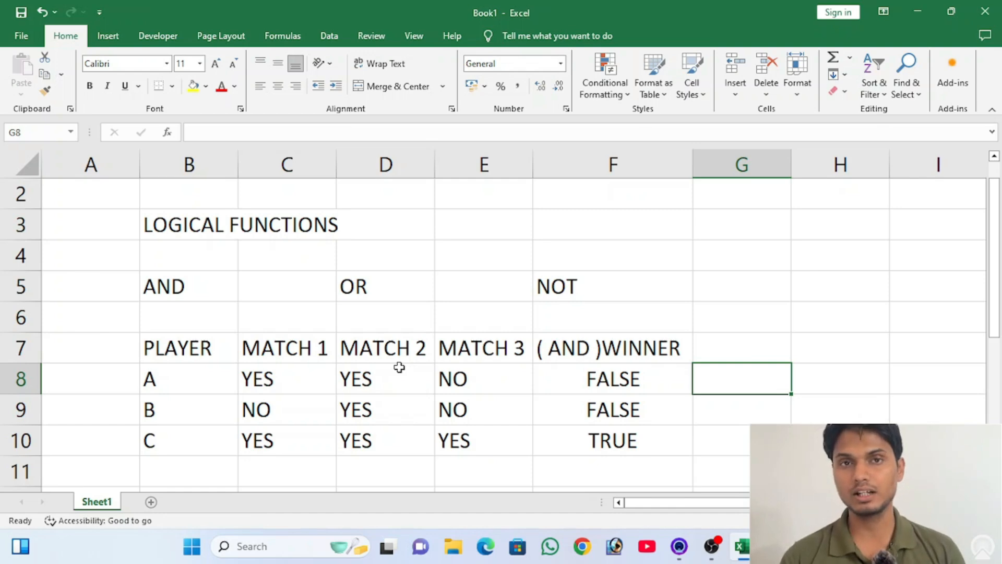
type("=")
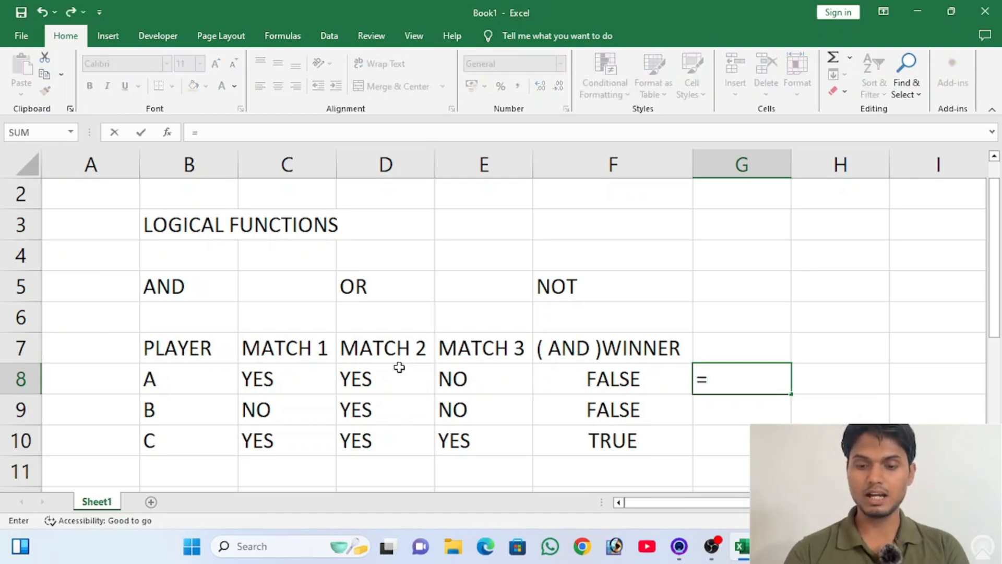
type("OR(")
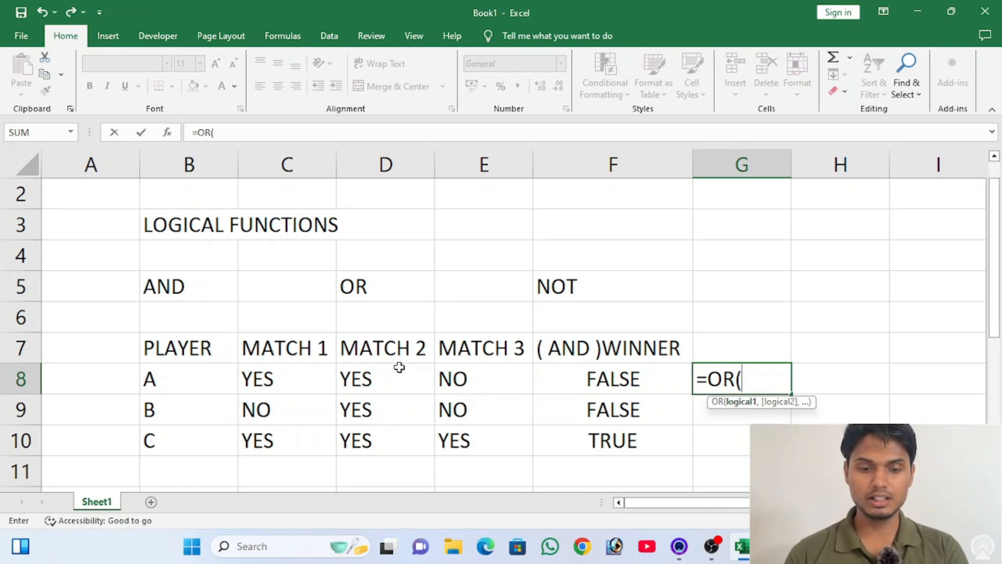
left_click(273, 376)
type("=")
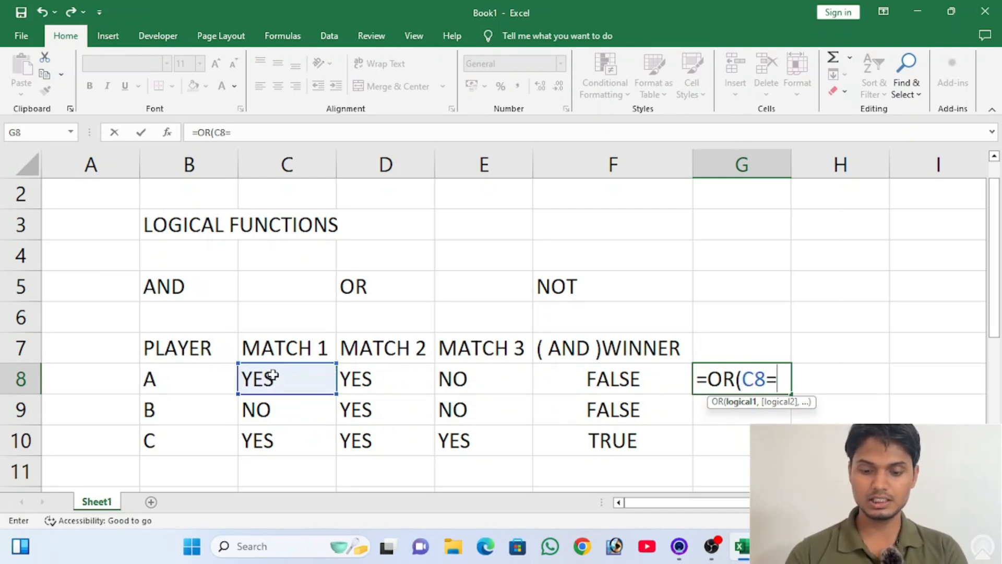
type("\"YES\",C")
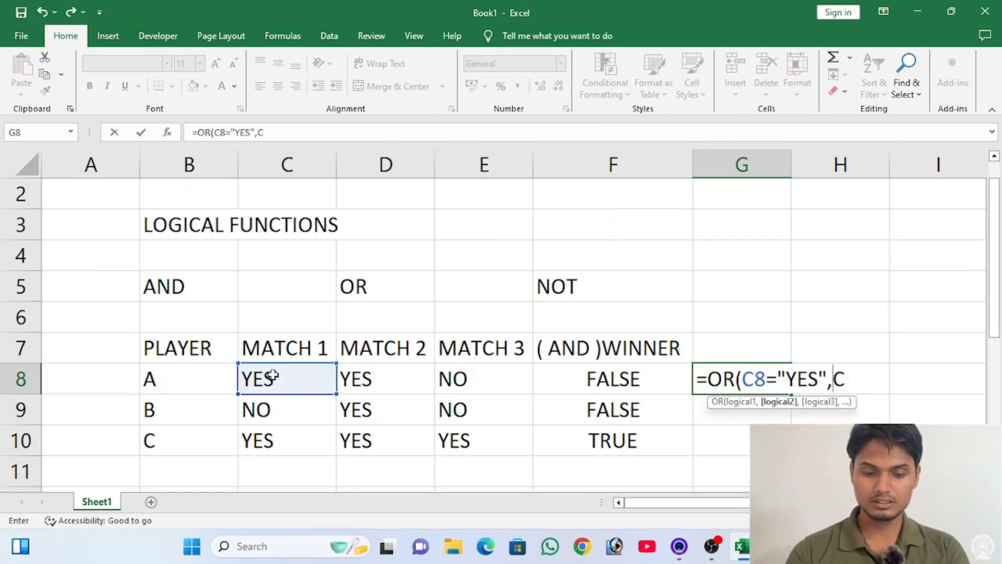
- Add the match 2 condition D8="YES" as the second argument of the OR formula
key("BackSpace")
type("D8")
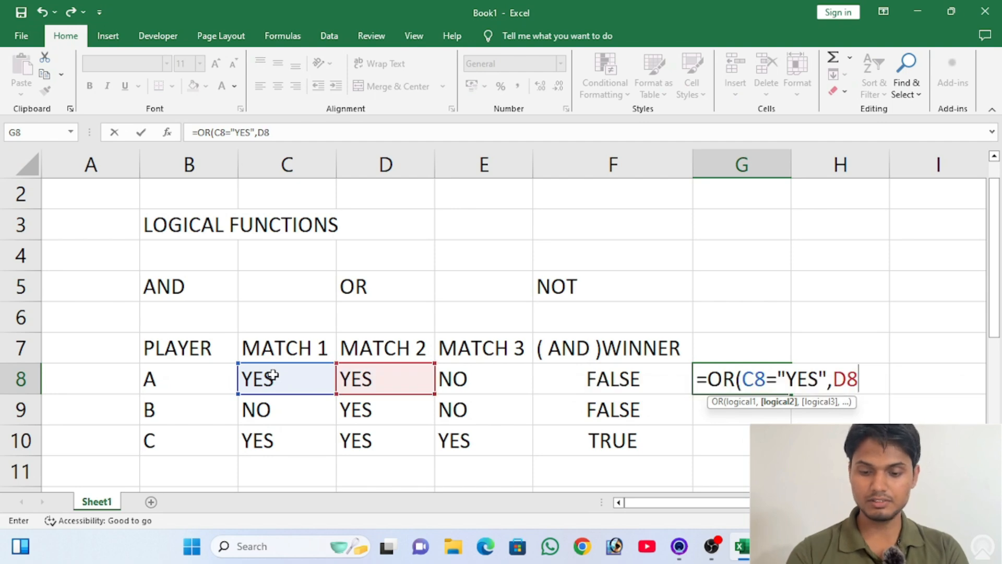
type("=\"UE")
key("BackSpace")
key("BackSpace")
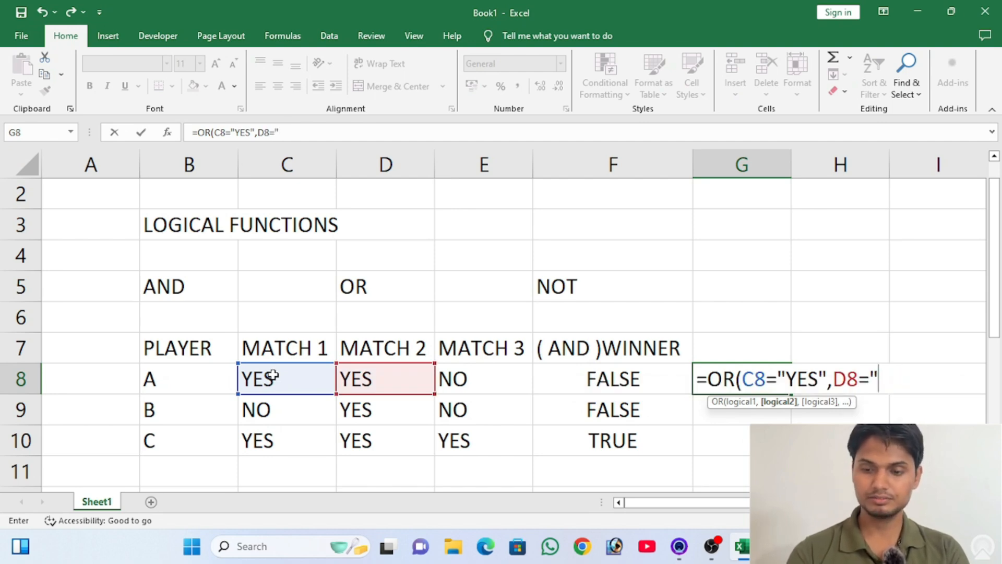
type("YES\",D")
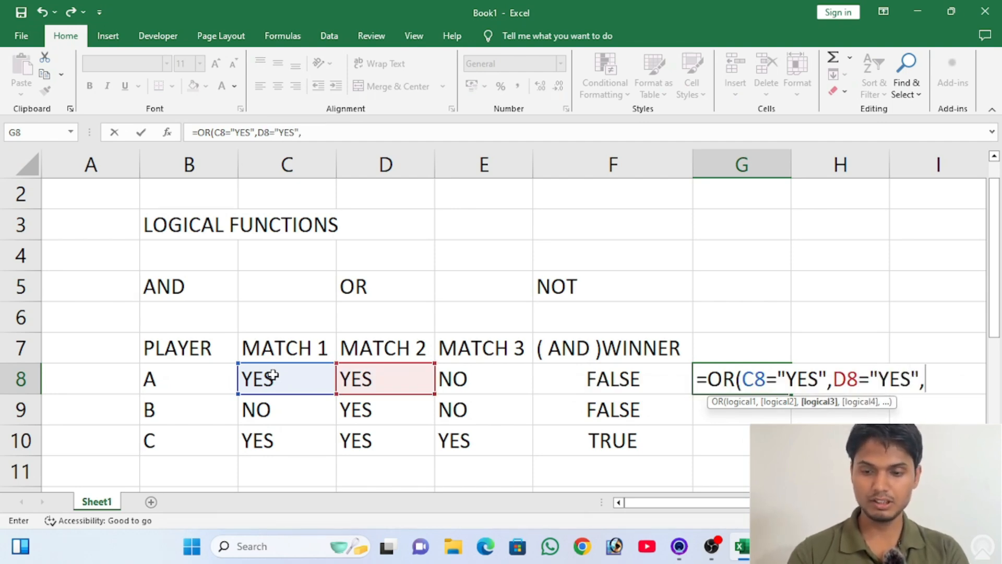
- Complete the OR formula in G8 with the match 3 condition E8="YES" as its third argument
key("BackSpace")
type("E8")
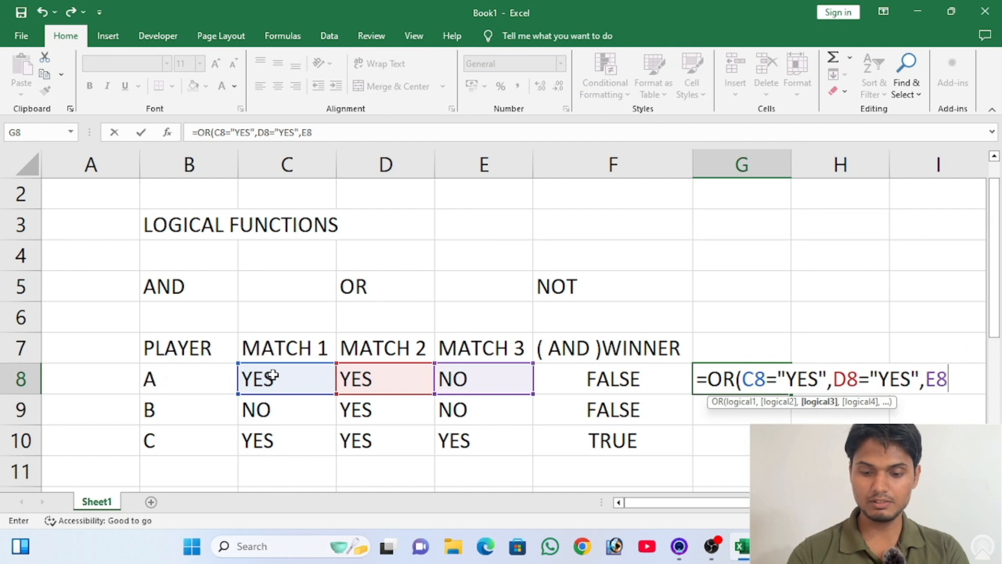
type("=\"YES\")")
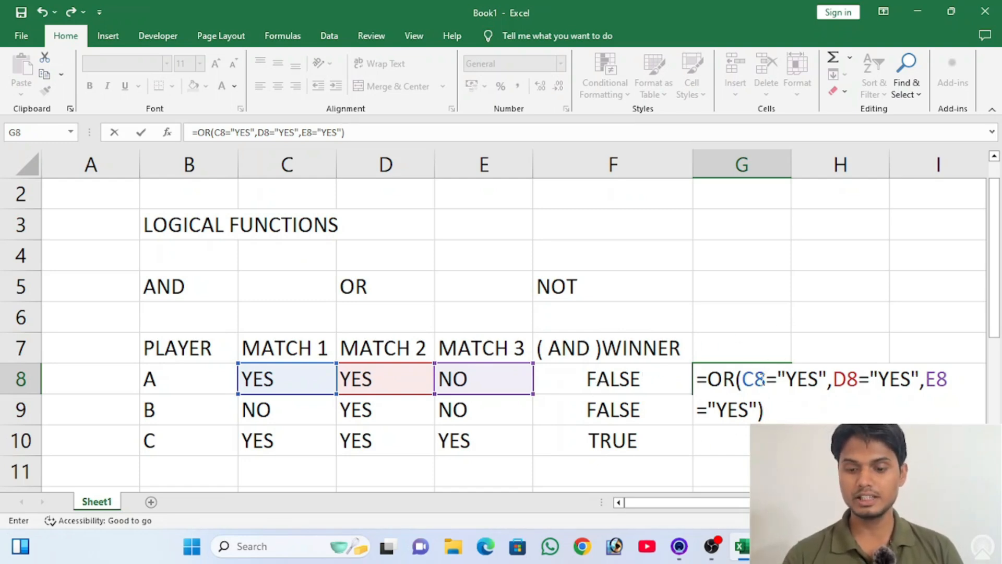
key("Return")
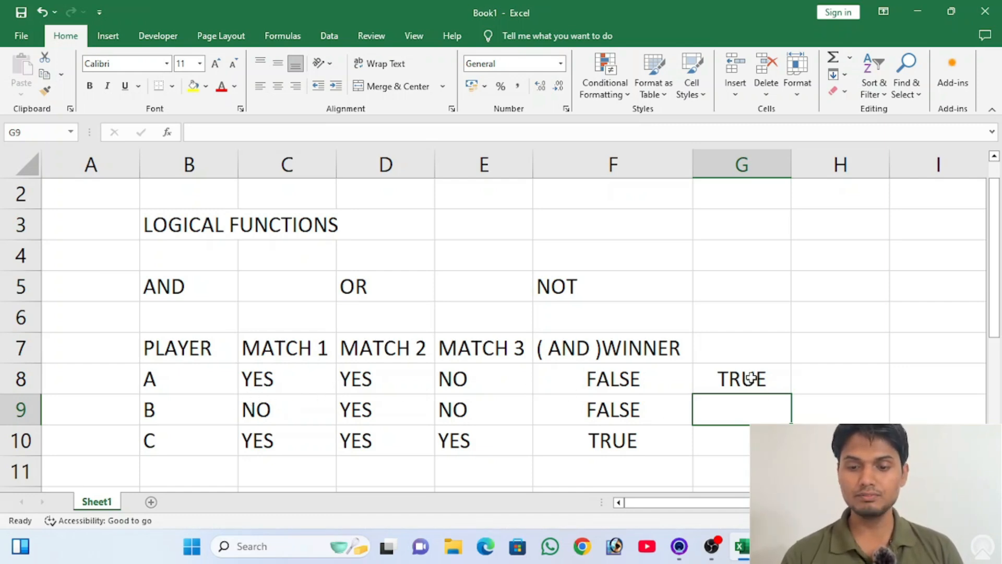
- Fill the OR formula from G8 down through G10 for players B and C
left_click_drag(752, 377, 740, 448)
key("ctrl+d")
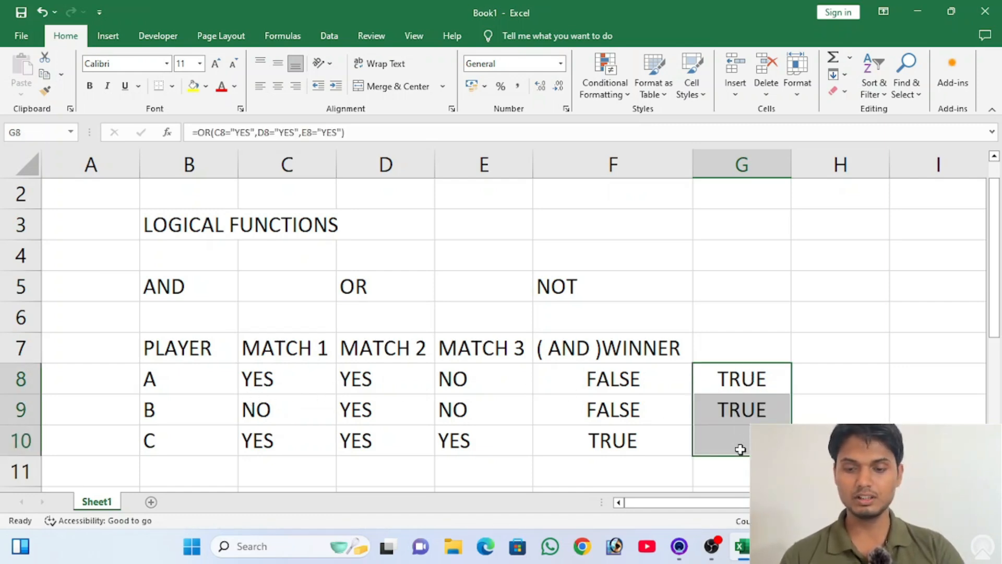
left_click(678, 420)
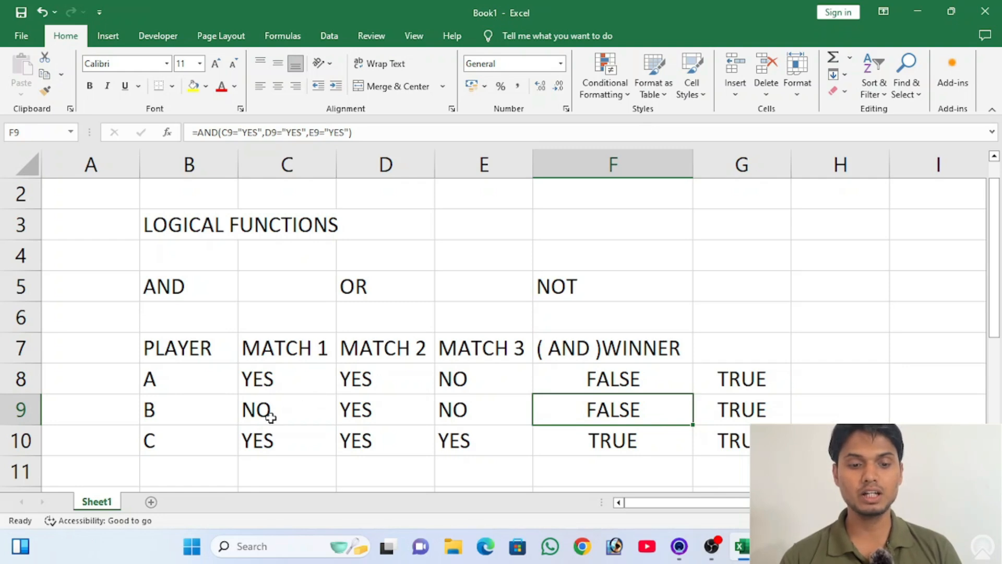
- Change player B's match 2 result in D9 to NO and check the OR formula in G9
left_click_drag(270, 418, 490, 418)
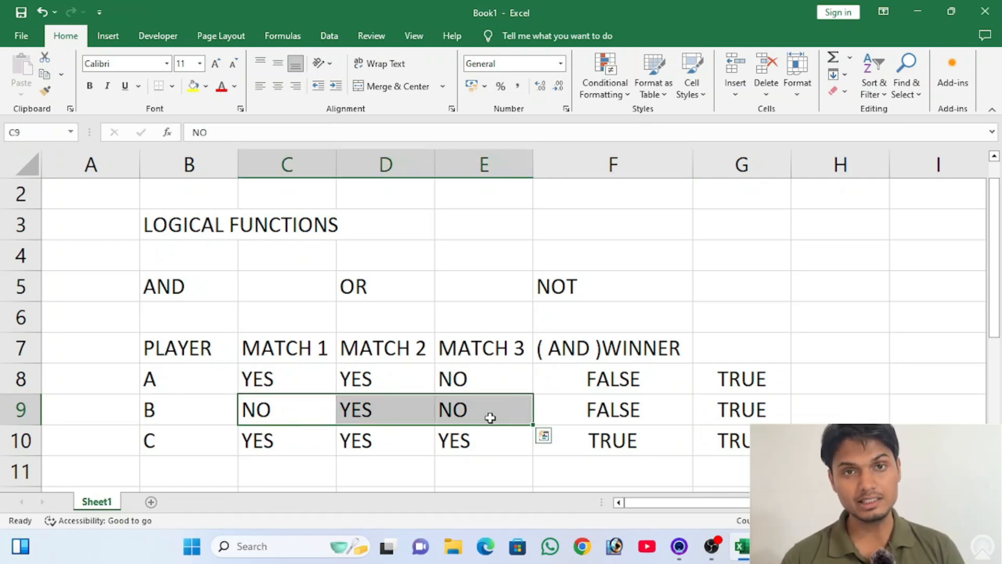
left_click_drag(269, 443, 496, 448)
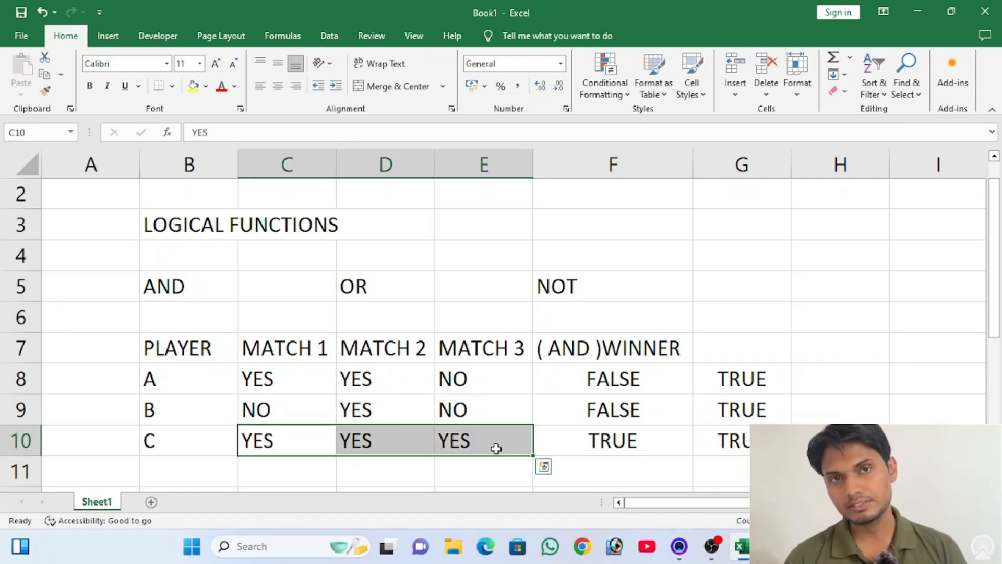
left_click(349, 406)
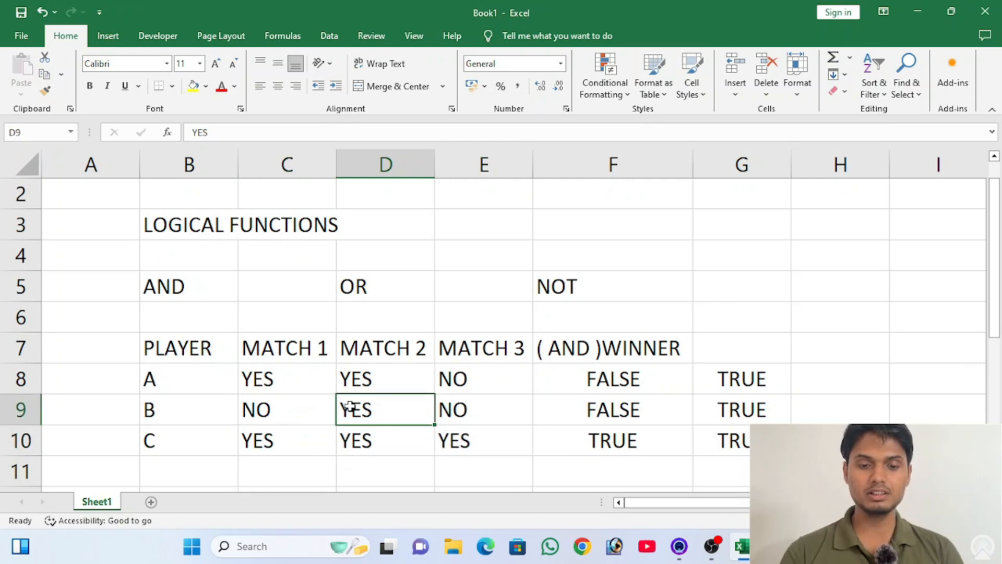
type("NO")
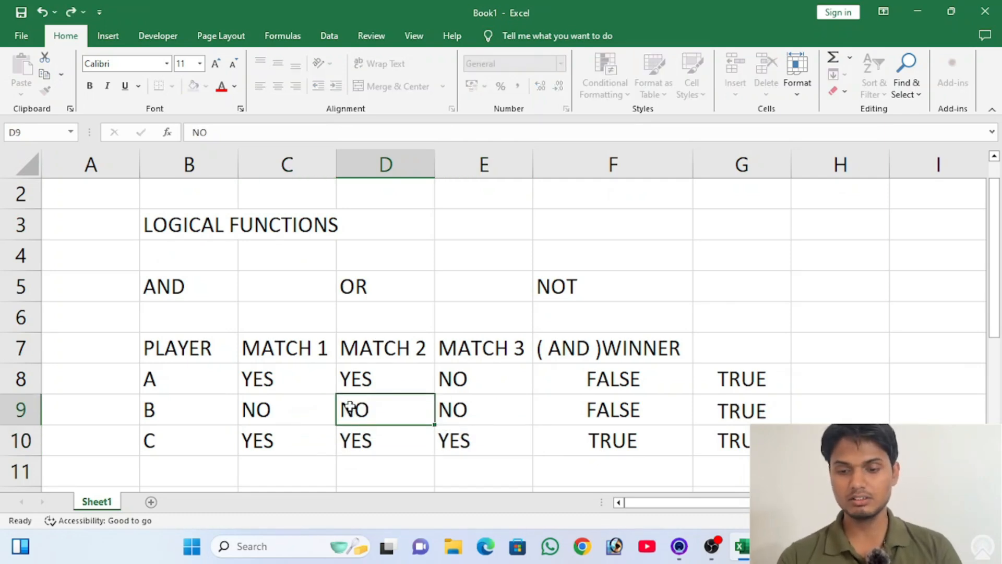
key("Return")
left_click(721, 409)
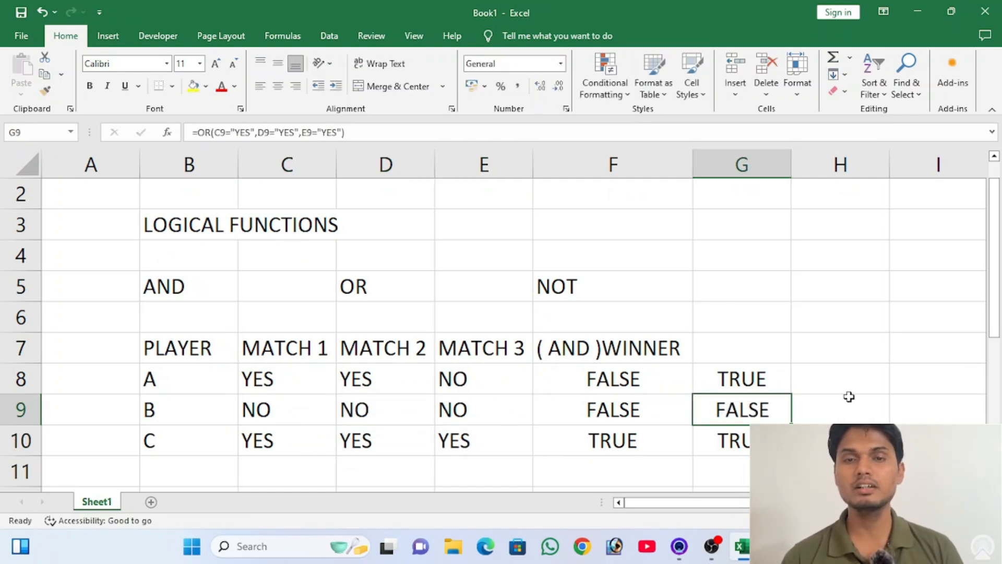
- Copy the F7 header to G7 and replace AND with OR so it reads "( OR )WINNER"
left_click(637, 347)
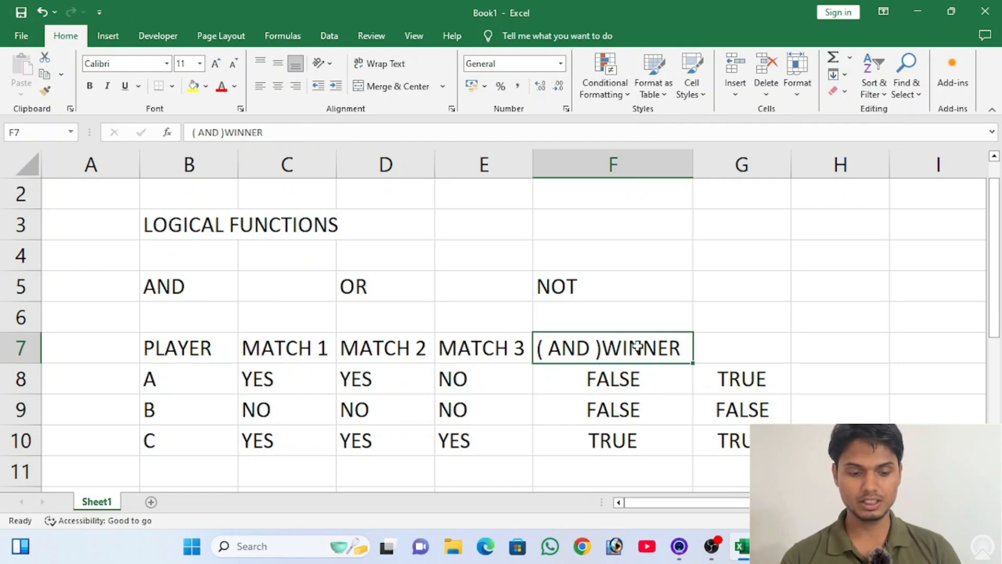
key("ctrl+c")
left_click(731, 347)
key("Return")
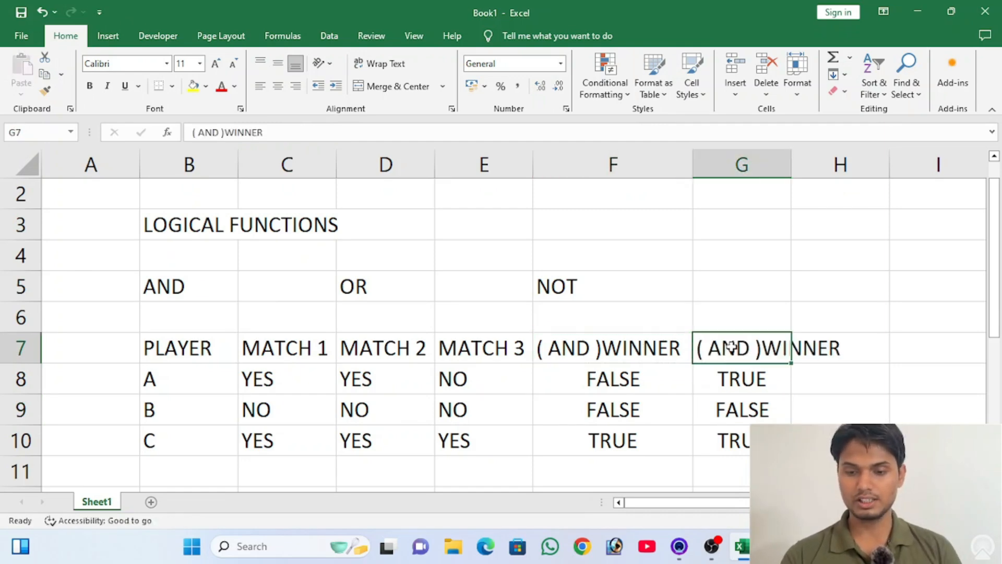
double_click(731, 347)
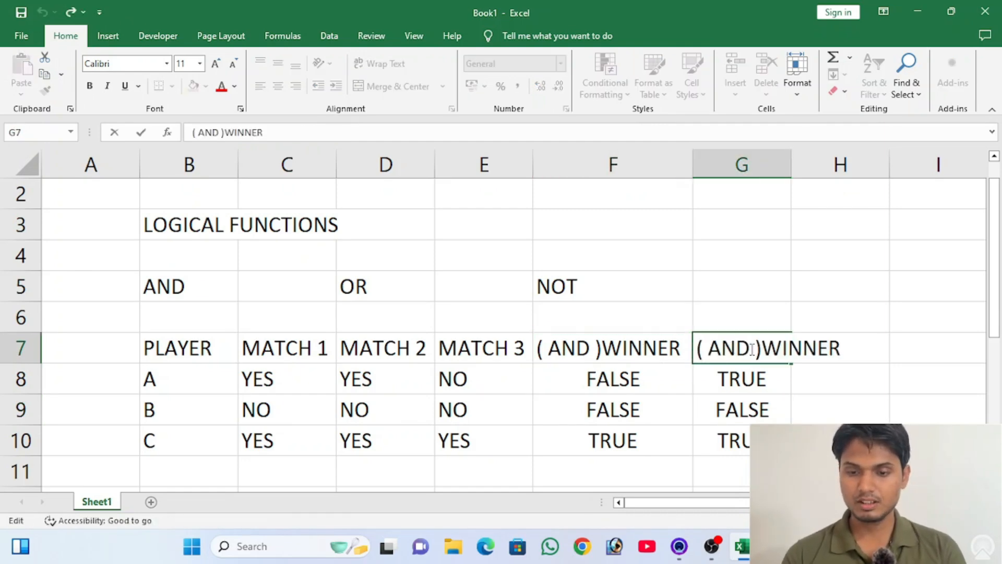
left_click_drag(750, 347, 709, 350)
type("OR")
key("Return")
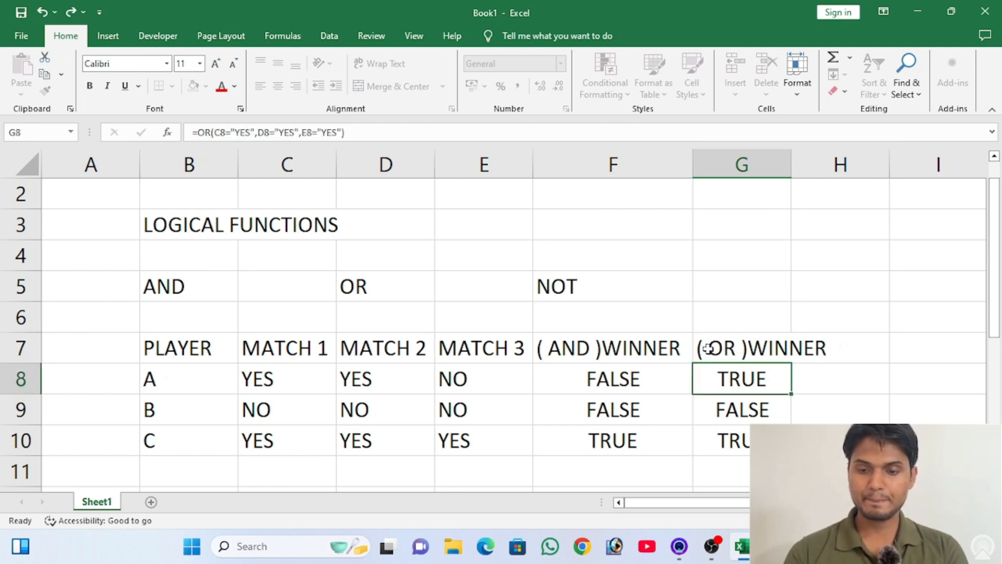
- Autofit the width of column G to its header text
key("Down")
key("Down")
key("Down")
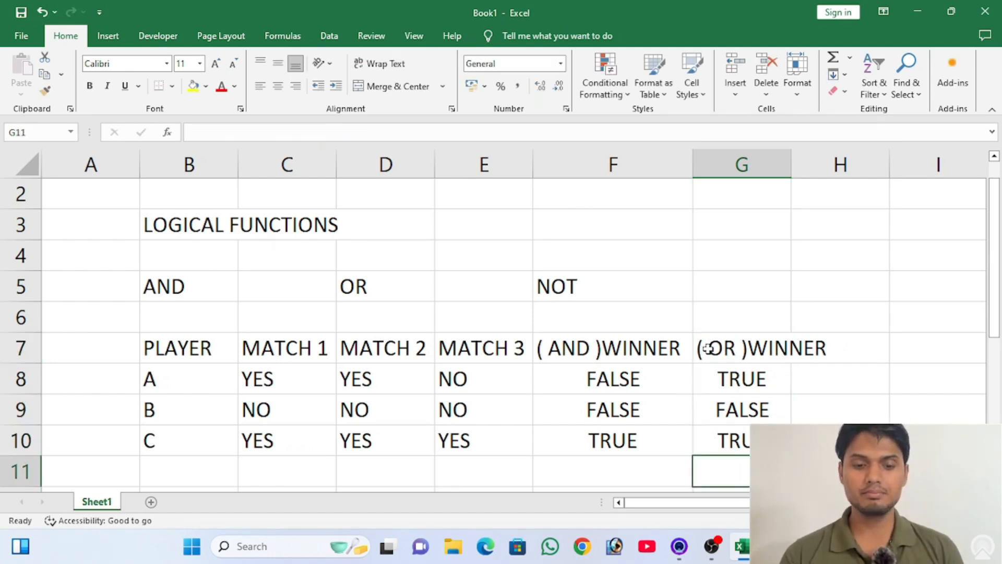
key("Down")
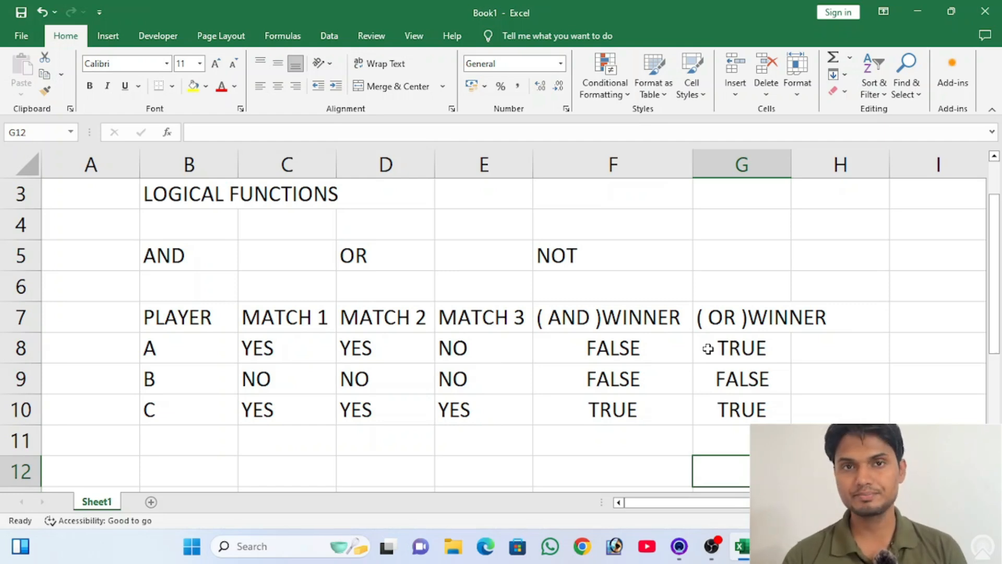
key("Right")
key("Down")
key("Up")
key("Up")
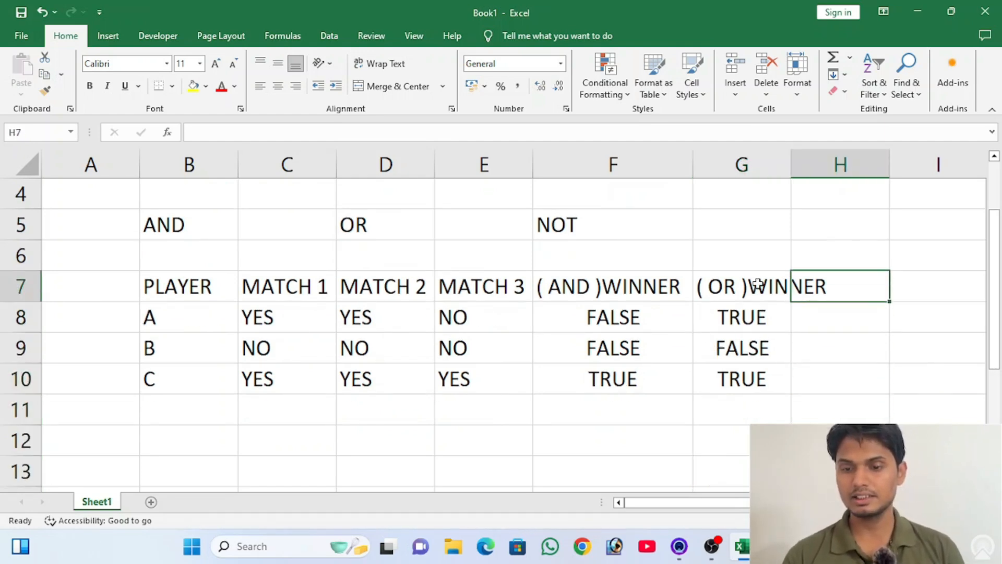
double_click(790, 163)
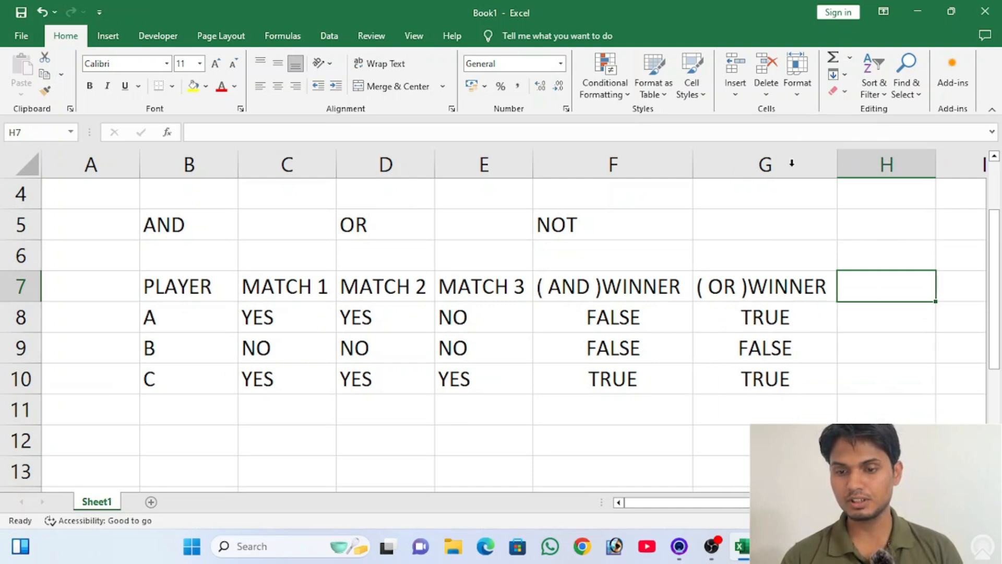
- Enter the column header NOT in cell H7, beside the OR winner header
type("NOT")
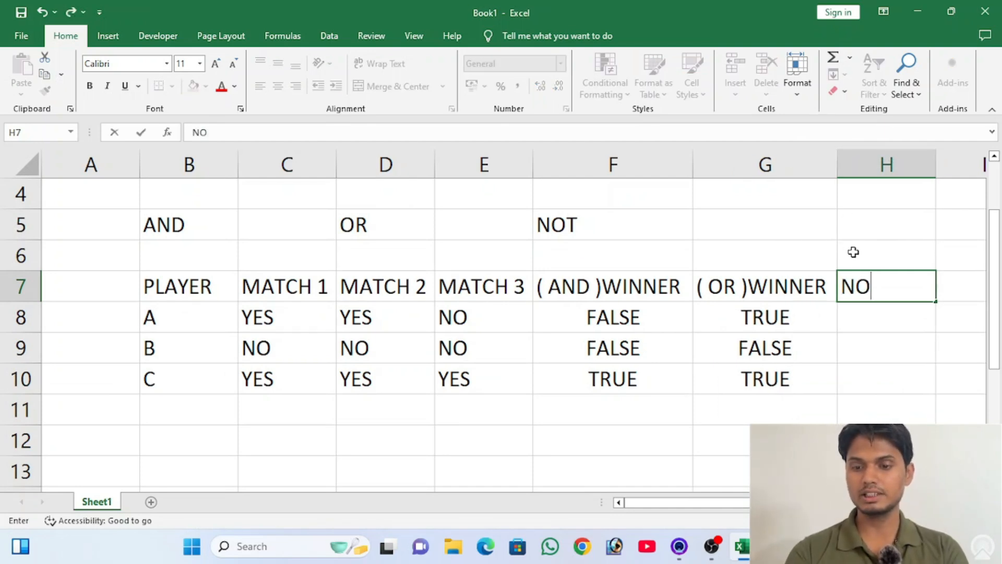
key("Tab")
key("Down")
key("Left")
key("Left")
key("Right")
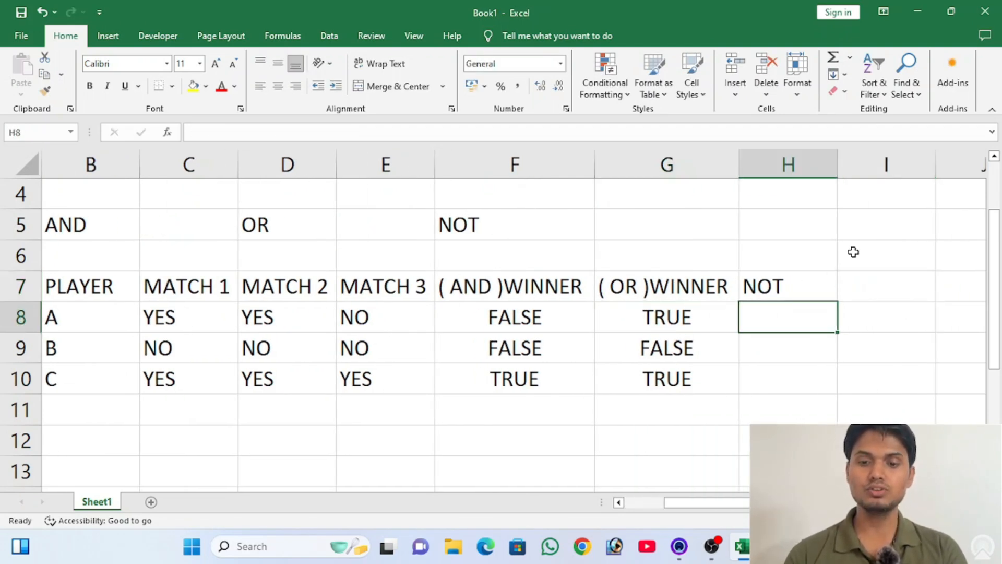
type("=")
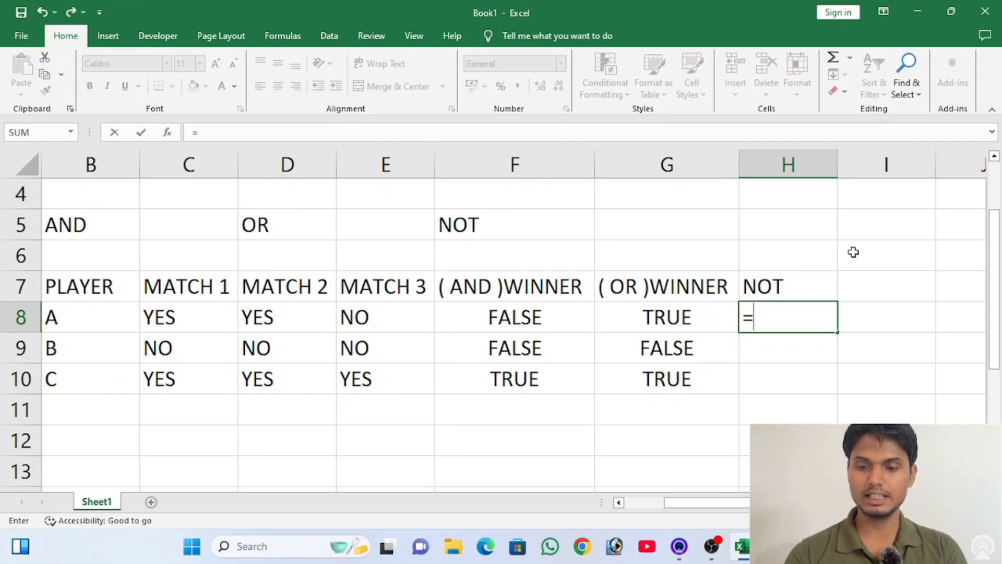
key("Escape")
key("Down")
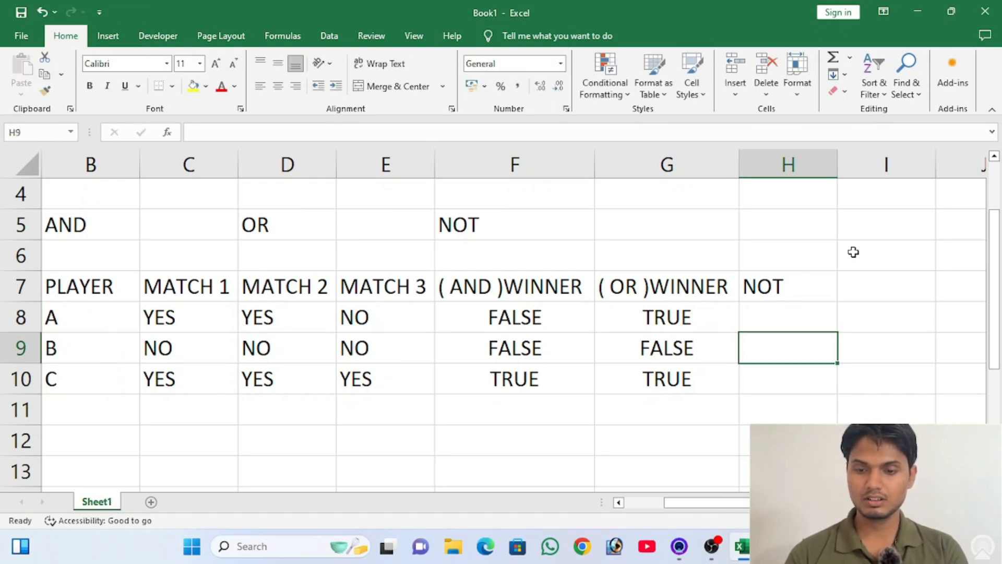
key("Up")
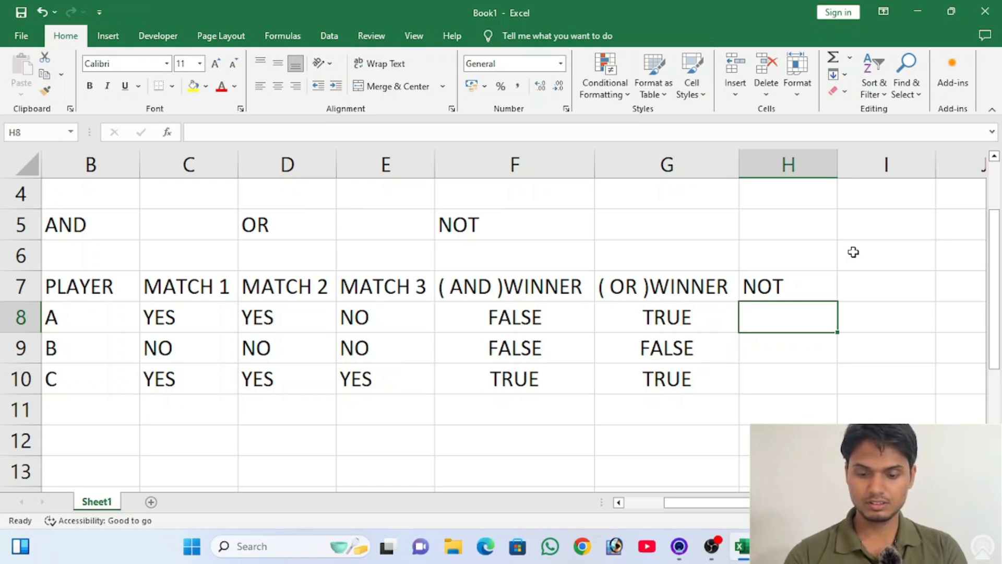
- Enter the formula =NOT(G8) in cell H8 to reverse player A's OR result
type("=NOT")
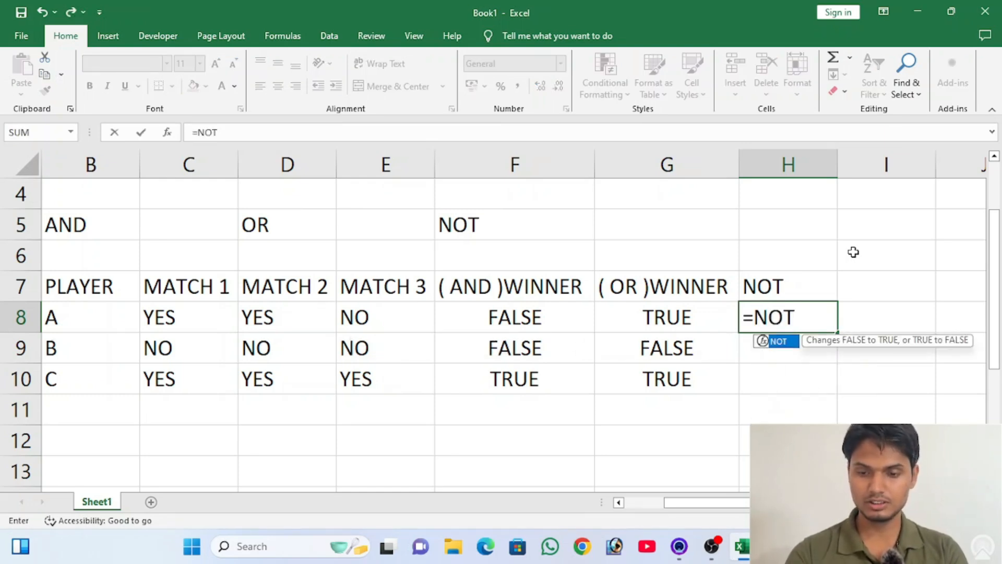
type("(")
key("Left")
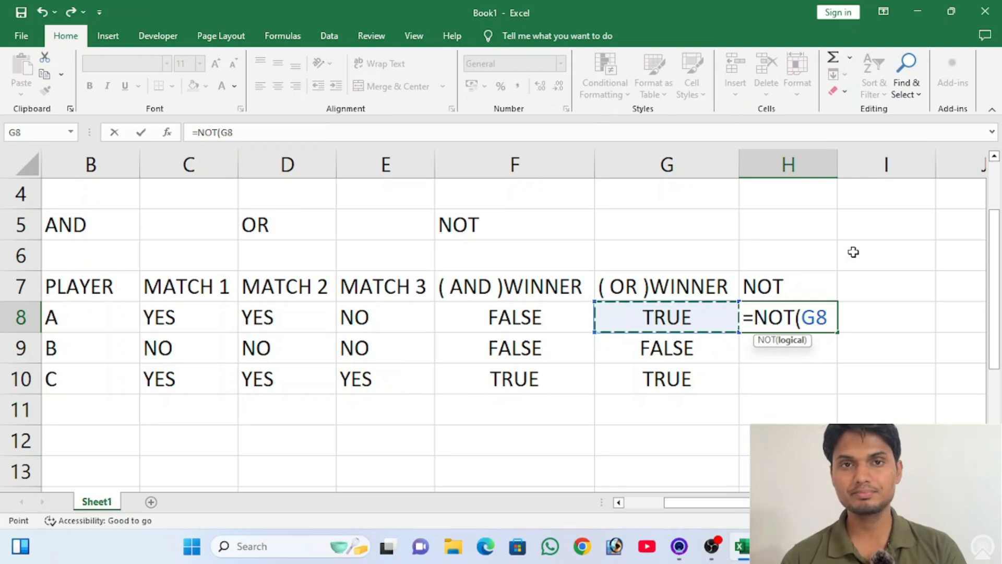
type(")")
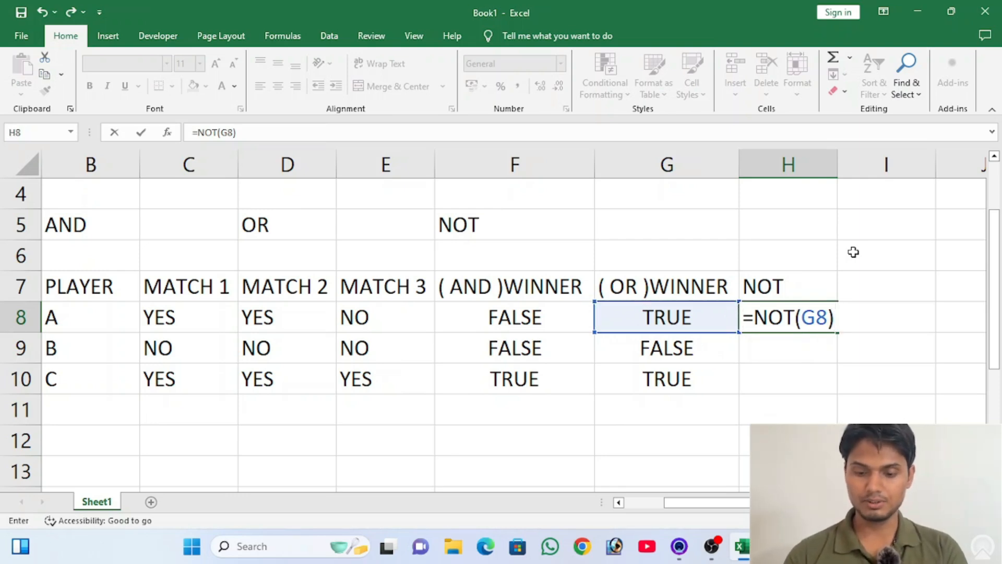
key("Return")
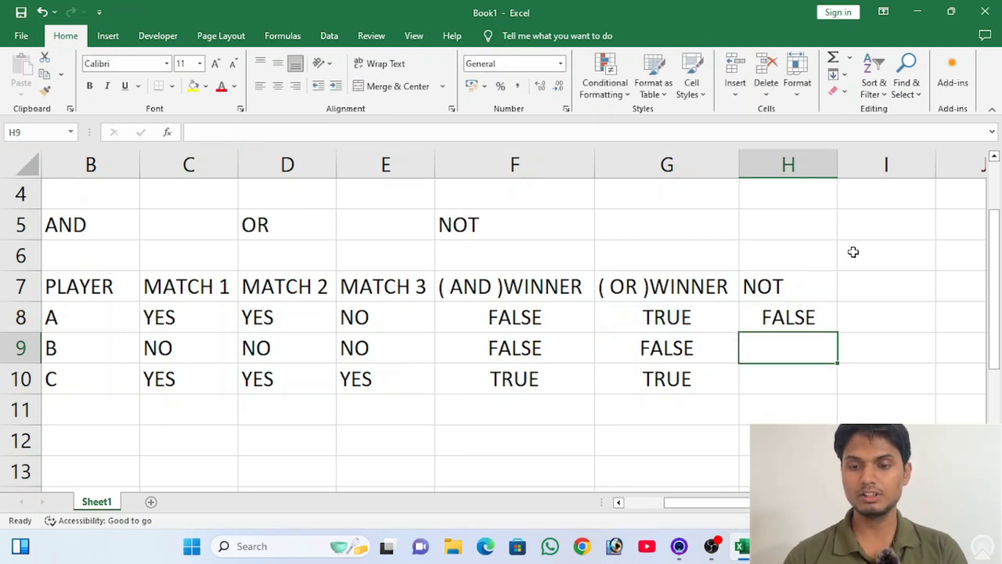
- Fill the NOT formula from H8 down through H10 for players B and C
key("Up")
key("shift+Down")
key("shift+Down")
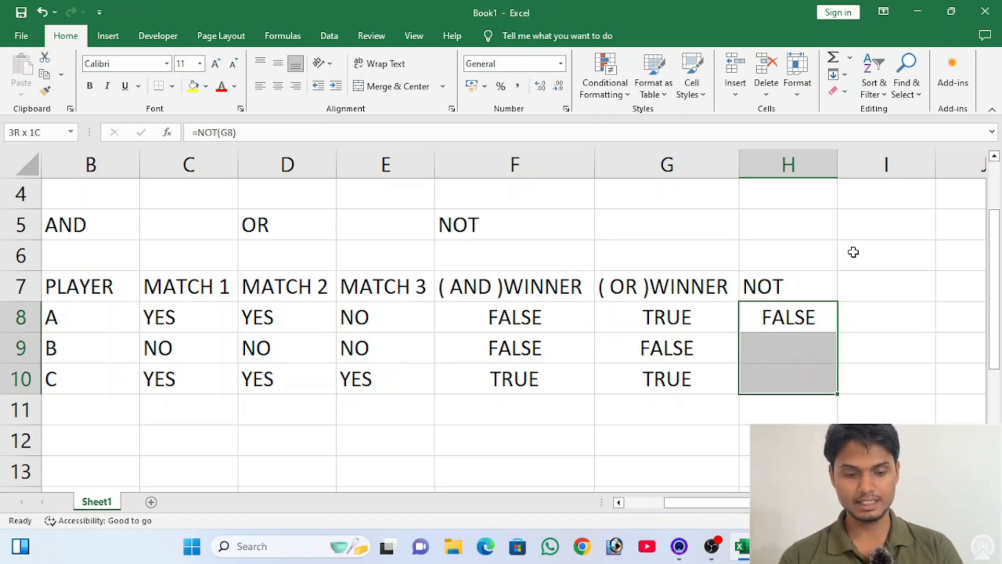
key("ctrl+d")
key("Down")
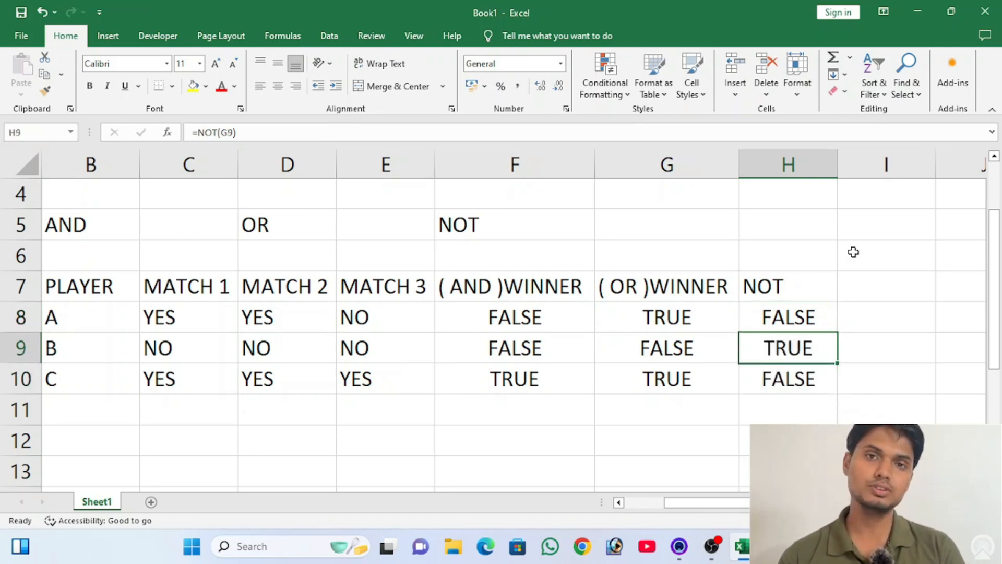
key("Left")
key("Left")
key("Left")
key("Left")
key("Left")
key("Left")
key("Left")
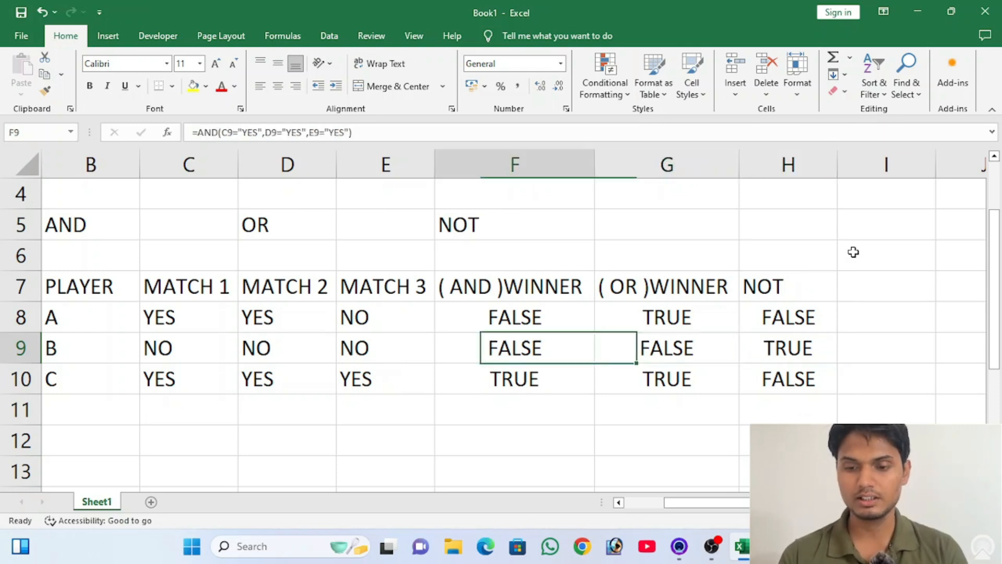
key("Right")
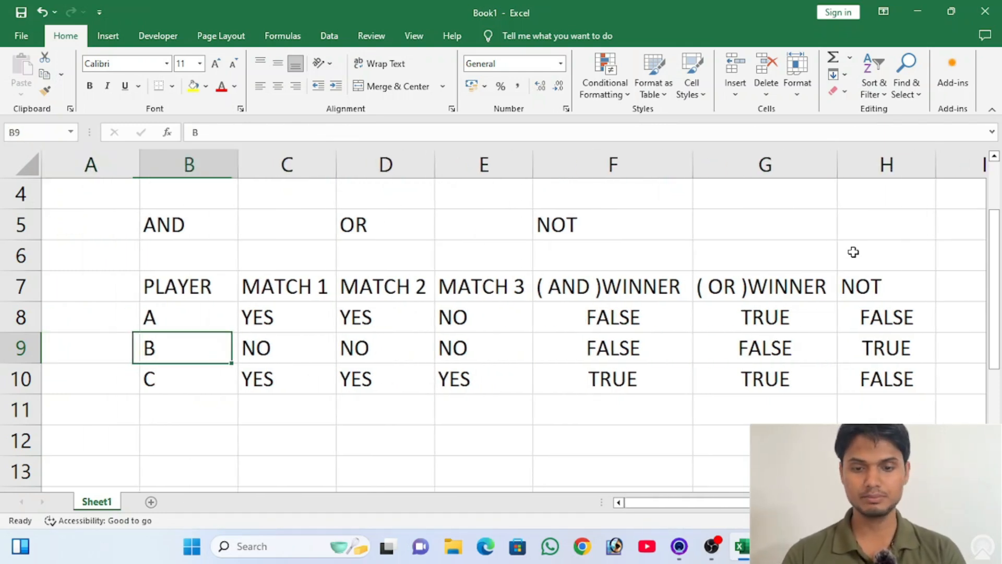
key("Down")
key("Down")
key("Down")
key("Down")
scroll(852, 252, "down", 2)
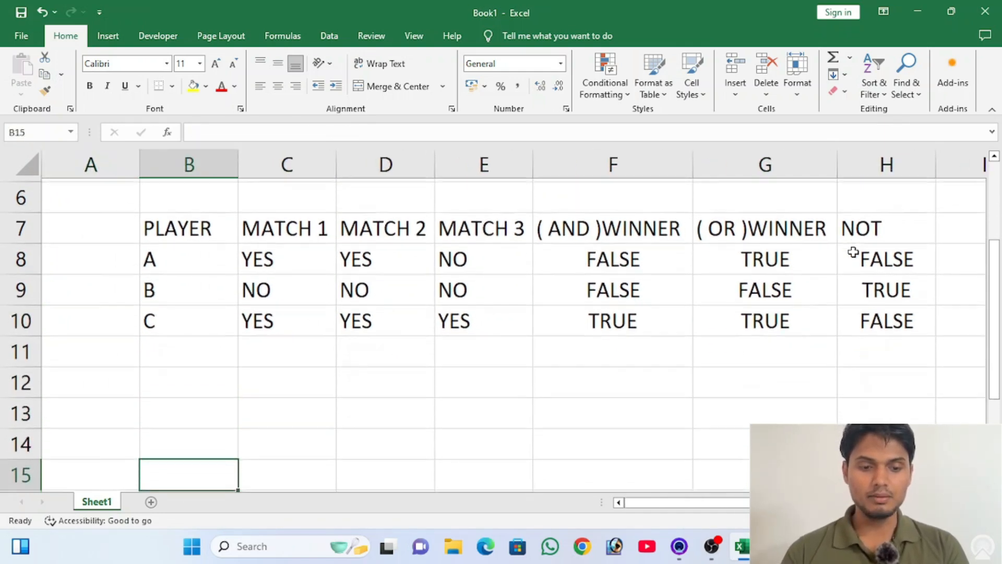
key("Up")
key("Up")
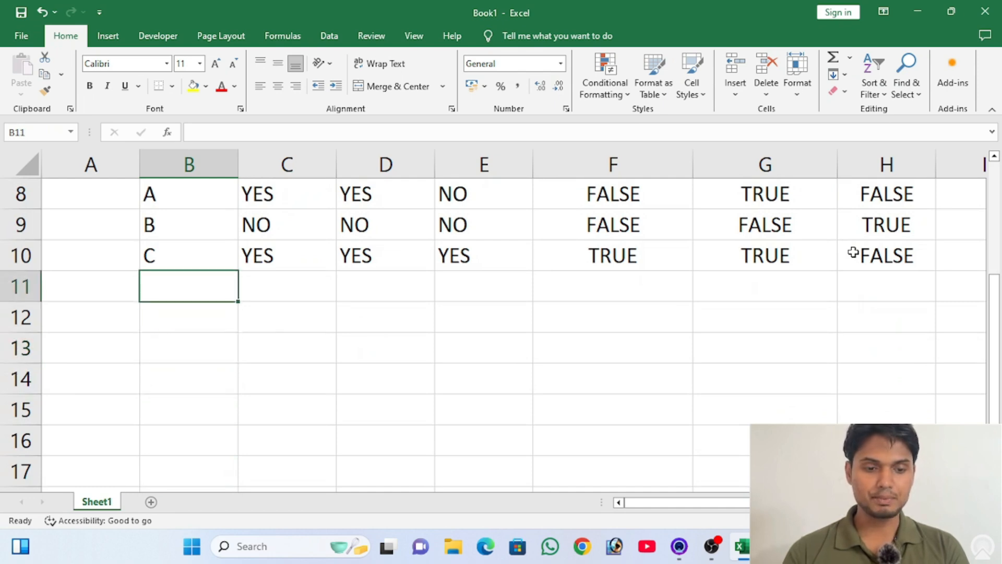
- Add a new blank worksheet after Sheet1
left_click(150, 501)
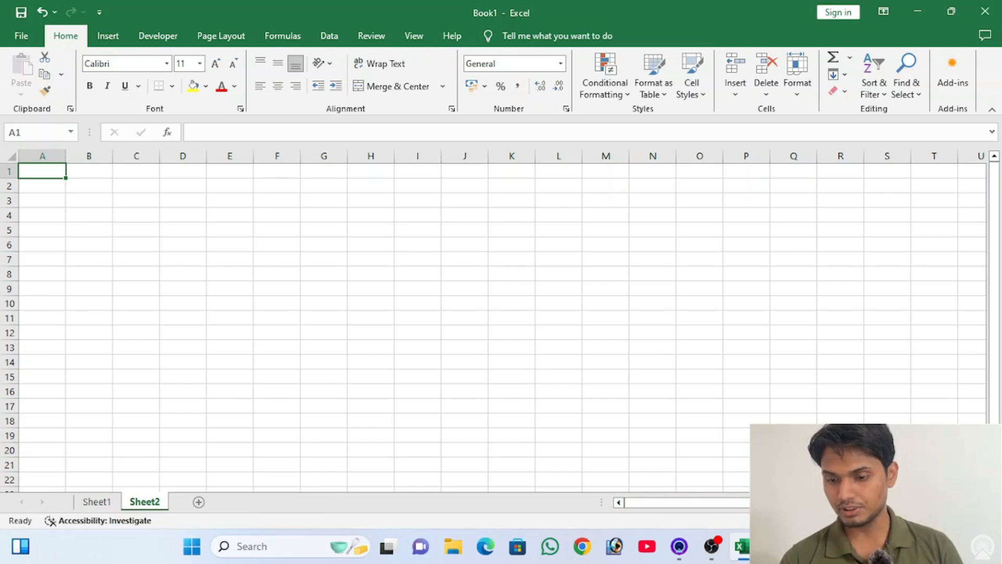
left_click_drag(912, 520, 928, 520)
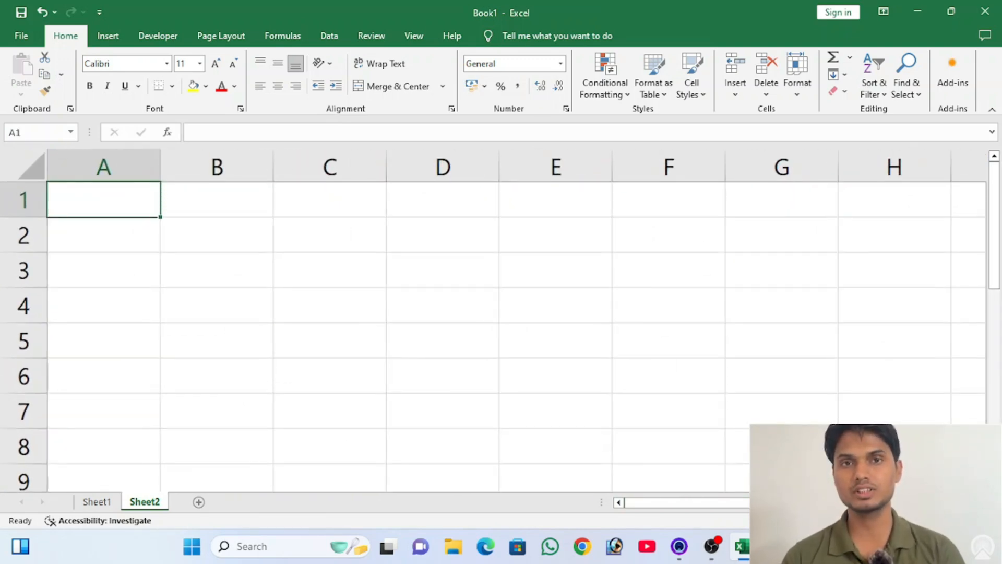
- Enter the text IF() in cell C2 of Sheet2
left_click(332, 238)
type("IF")
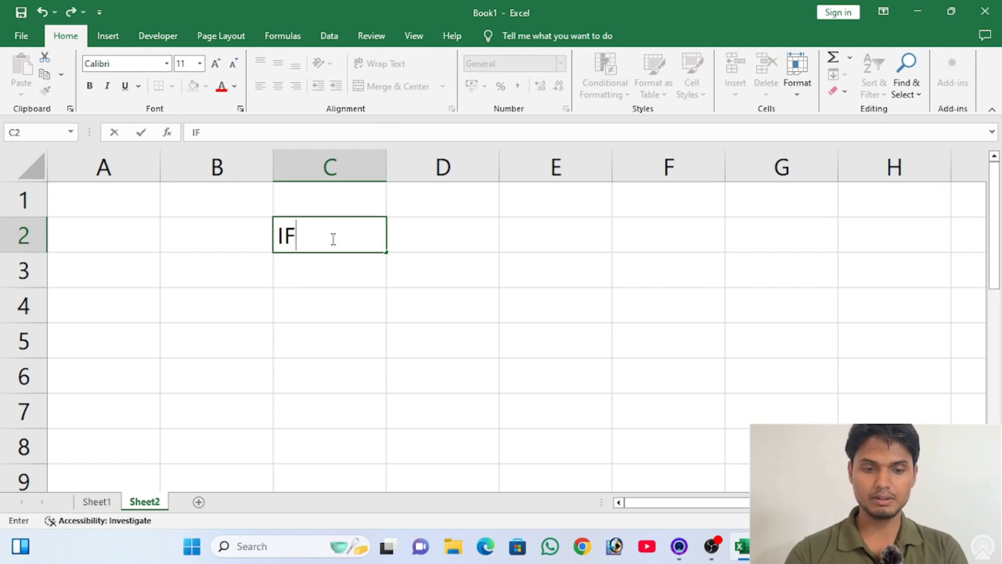
key("Tab")
left_click(332, 238)
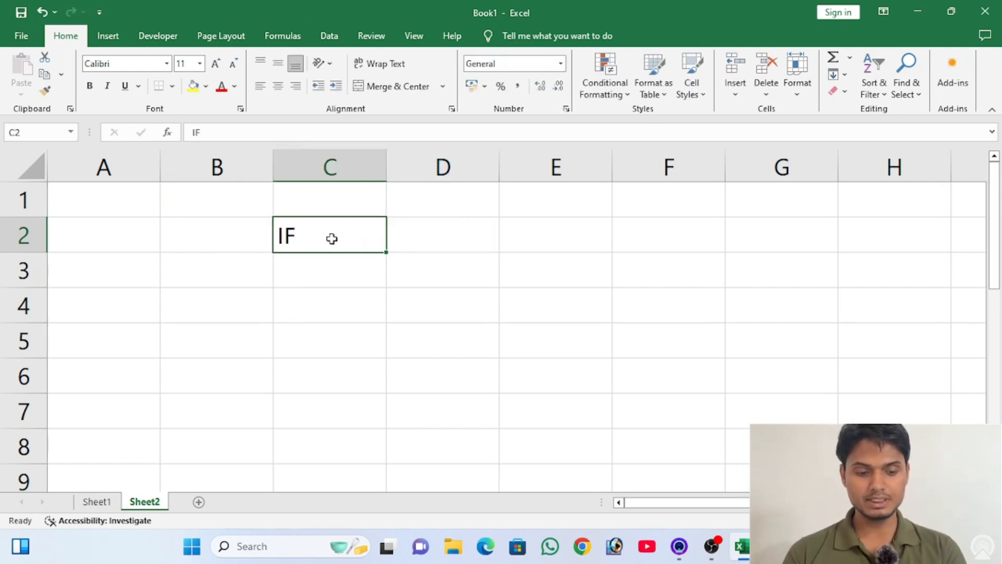
double_click(332, 238)
type("()")
key("Return")
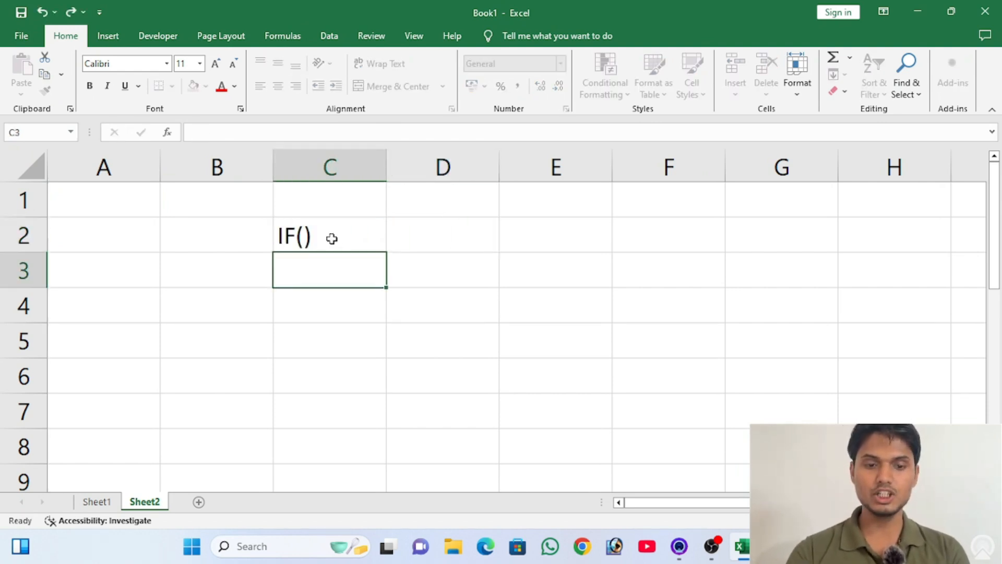
- Insert the word CONDITION between the parentheses of the IF text in cell C2
left_click(332, 238)
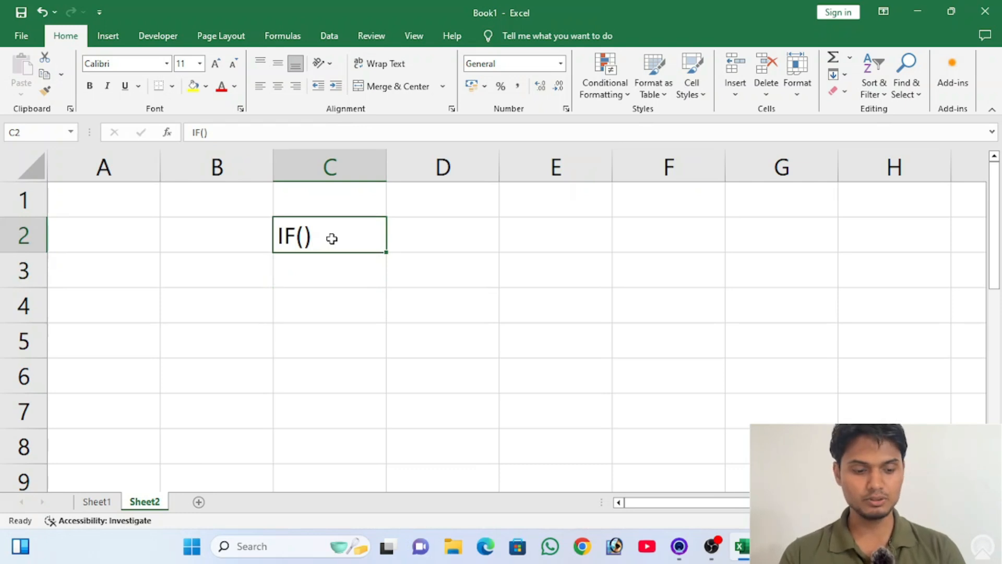
double_click(332, 238)
key("Left")
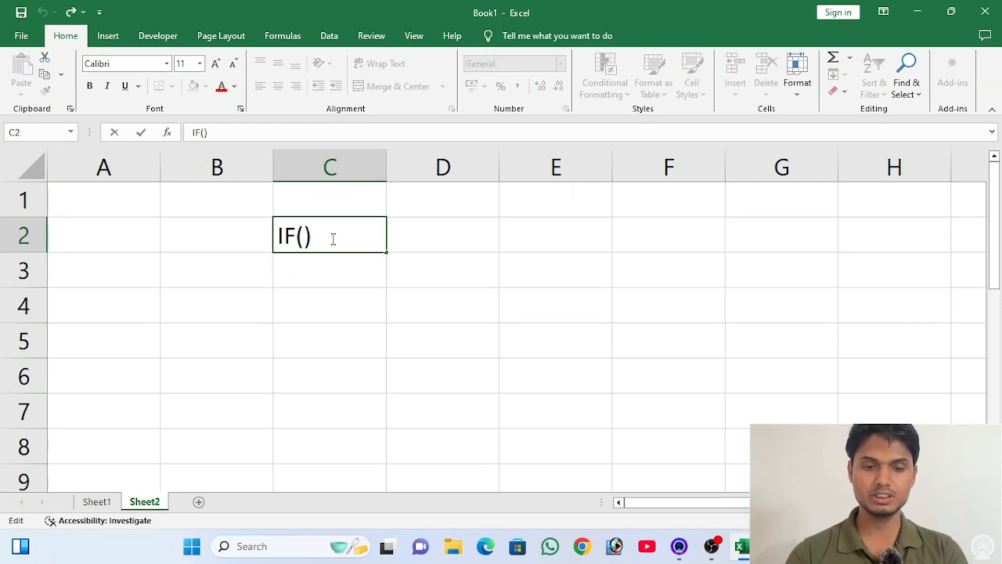
type("CONFIT")
key("BackSpace")
key("BackSpace")
key("BackSpace")
type("DIT")
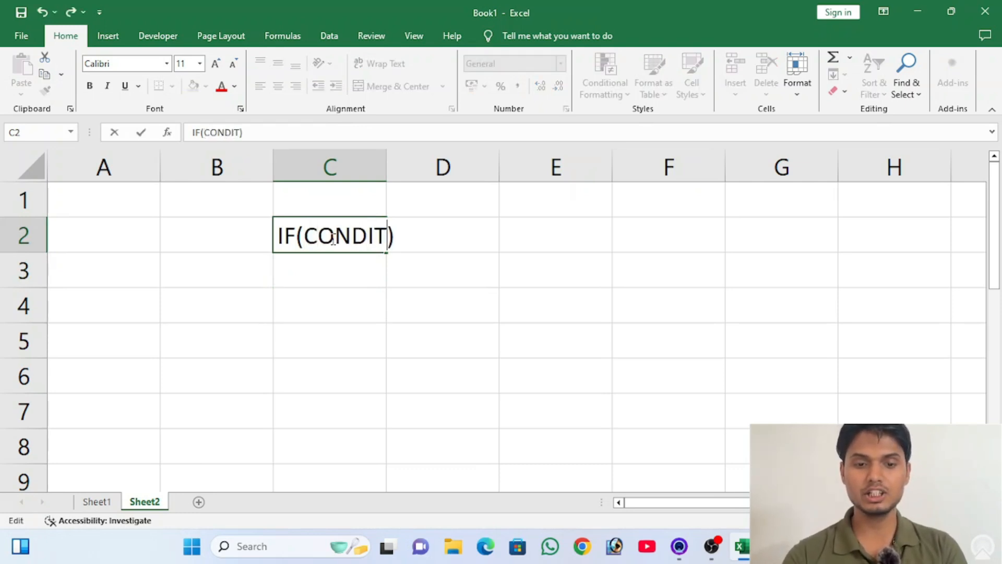
type("ION")
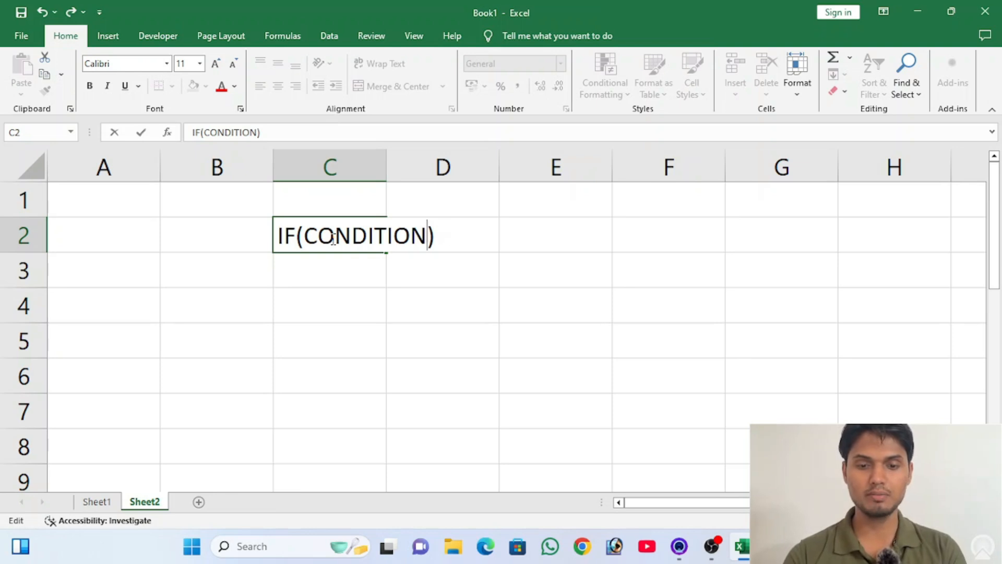
- Complete the syntax text in C2 as IF(CONDITION,VALUE IF TRUE, VALUE IF FALSE)
type(",VALUE O")
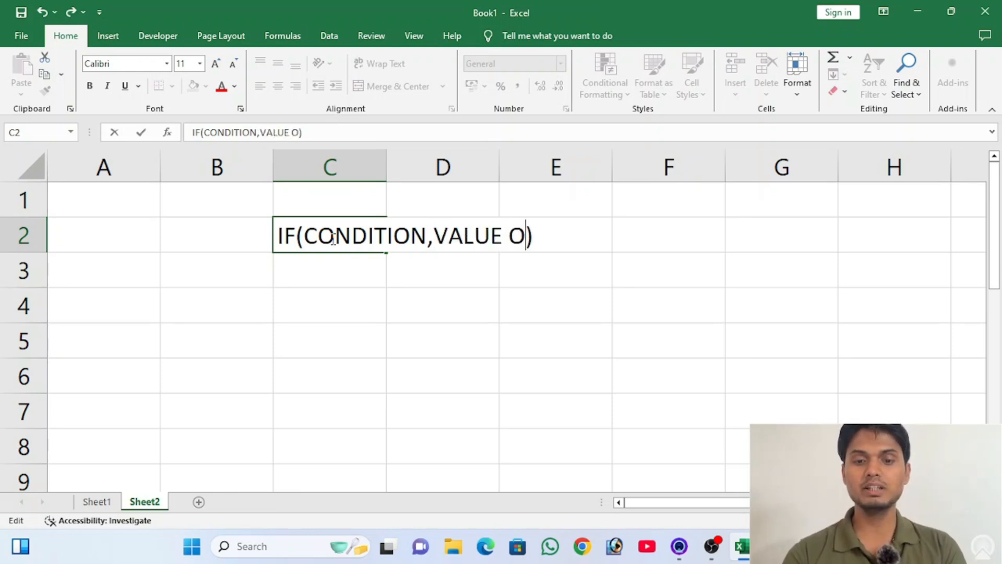
key("BackSpace")
type("IF TRUE")
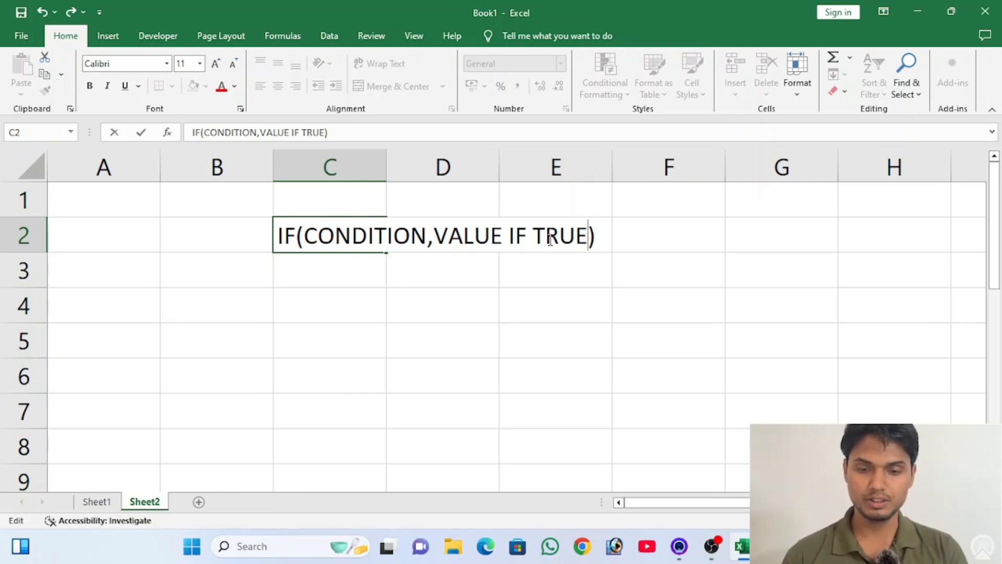
type(", VALUE ")
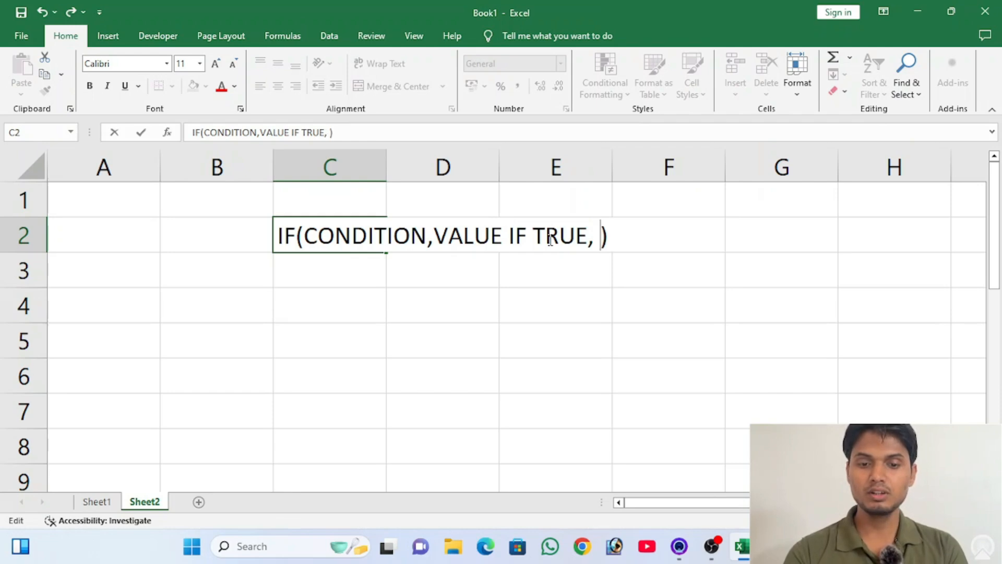
type("IF FLA")
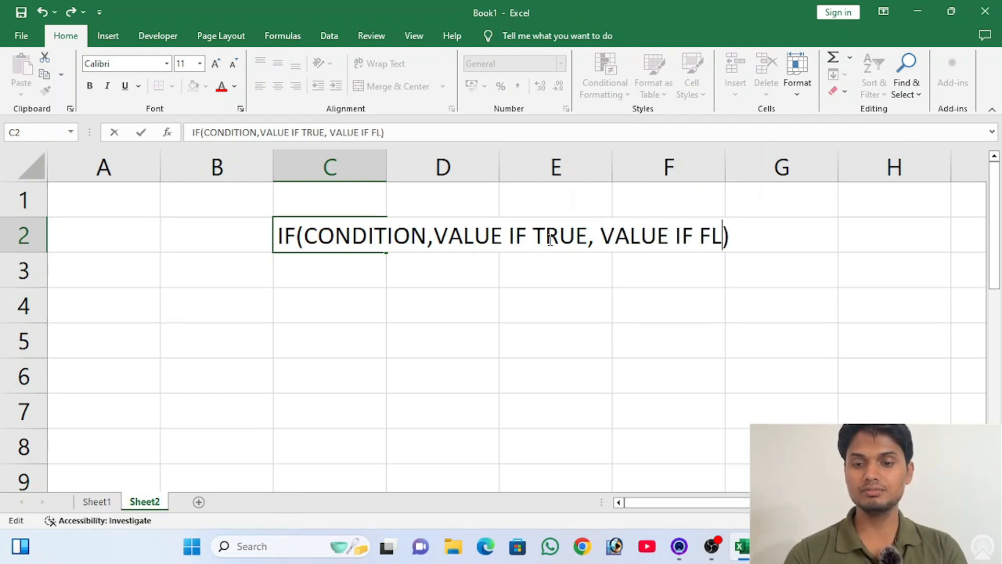
key("BackSpace")
key("BackSpace")
type("ALSE")
key("Return")
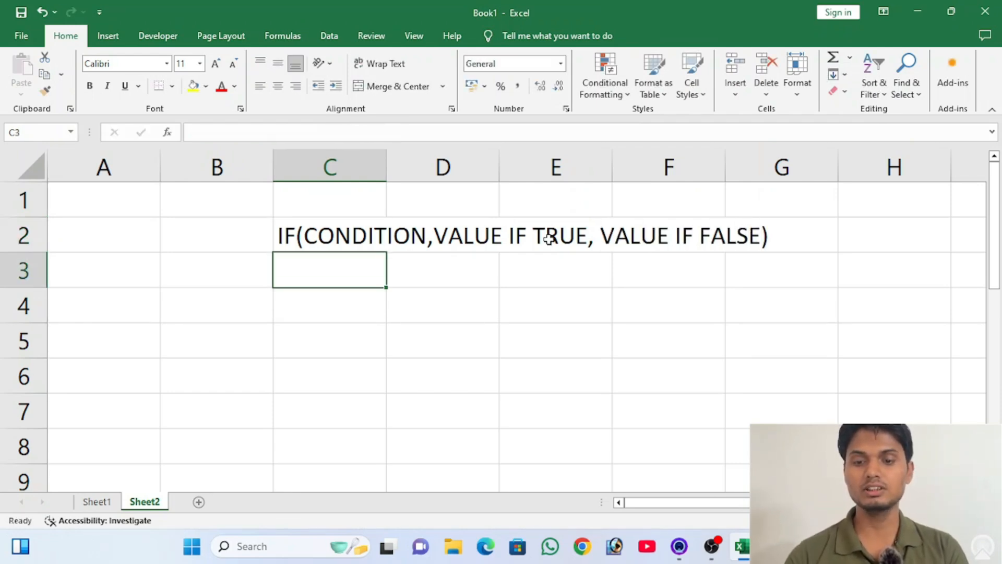
key("Right")
key("Up")
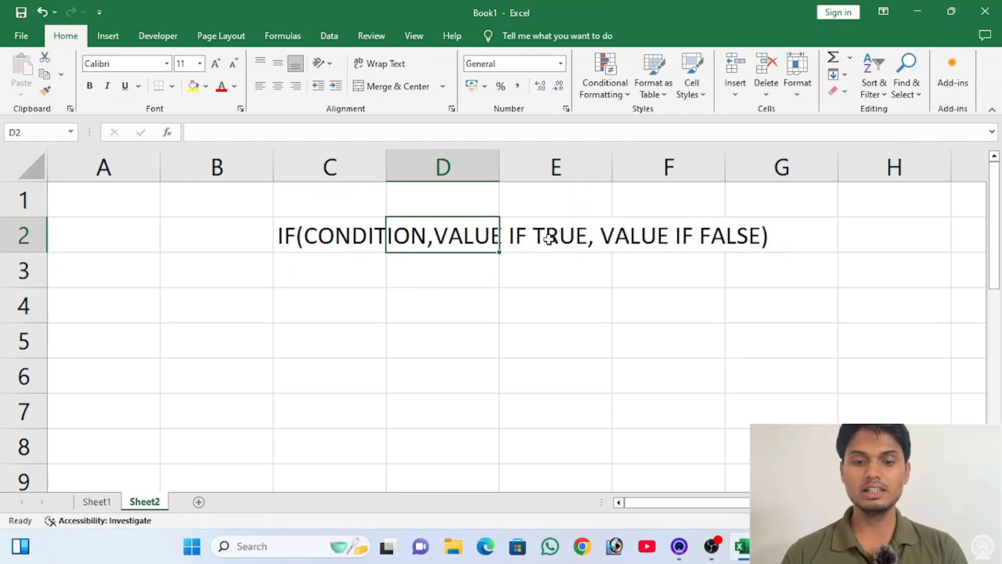
key("Left")
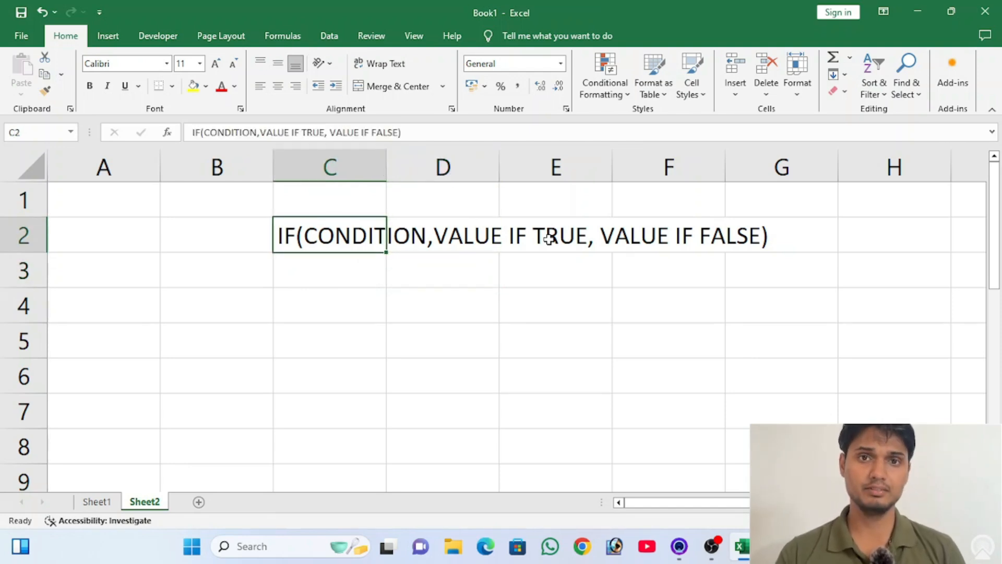
- Enter the column header "student name" in cell B4, below the IF syntax text
key("Down")
key("Down")
key("Left")
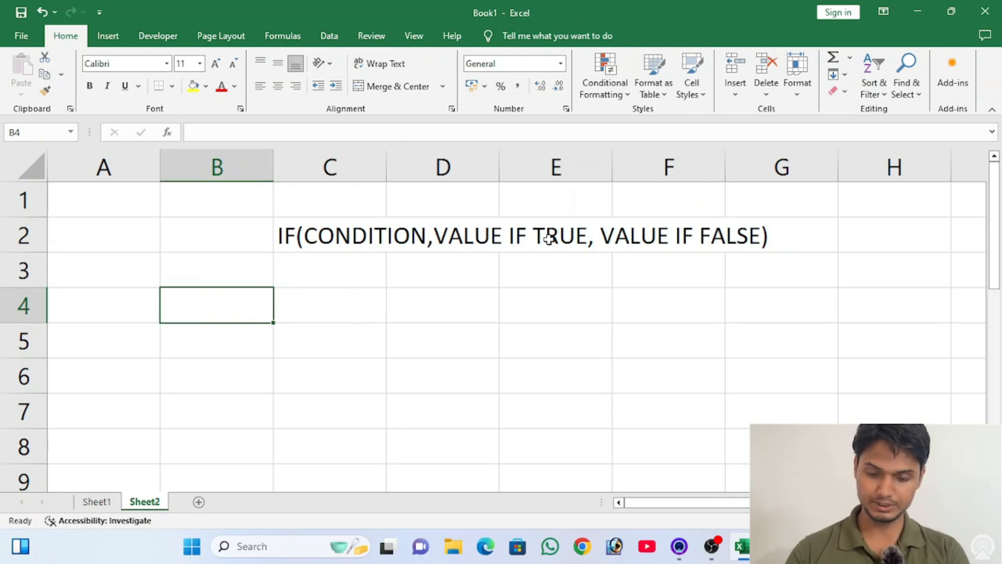
type("NA")
key("BackSpace")
key("BackSpace")
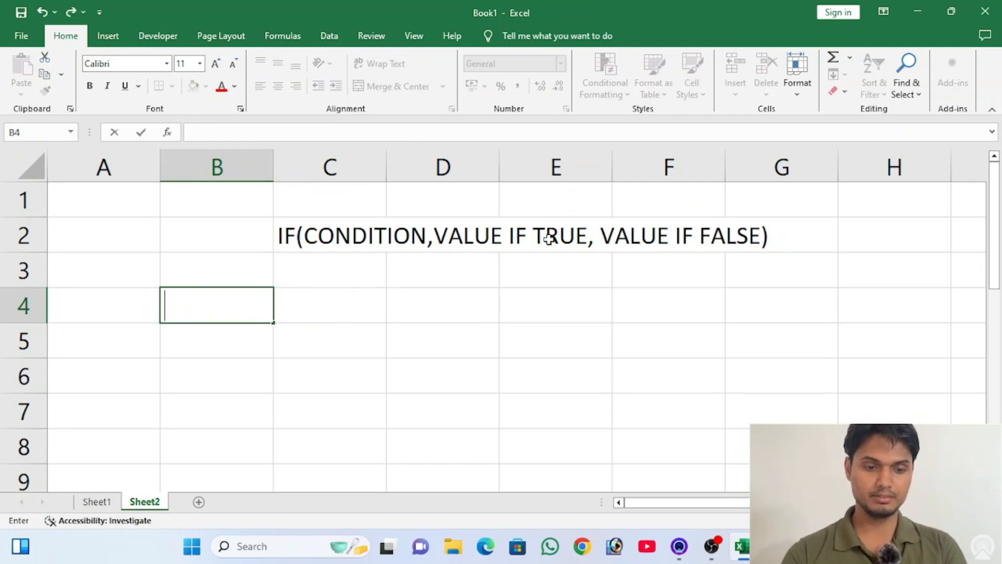
type("s")
key("BackSpace")
type("sTUD")
key("BackSpace")
key("BackSpace")
key("BackSpace")
key("BackSpace")
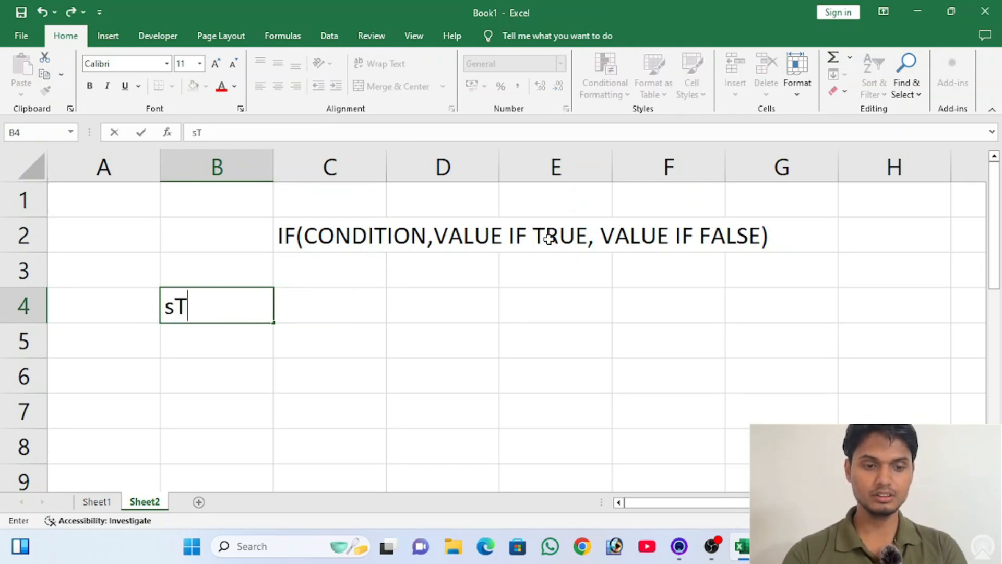
type("student")
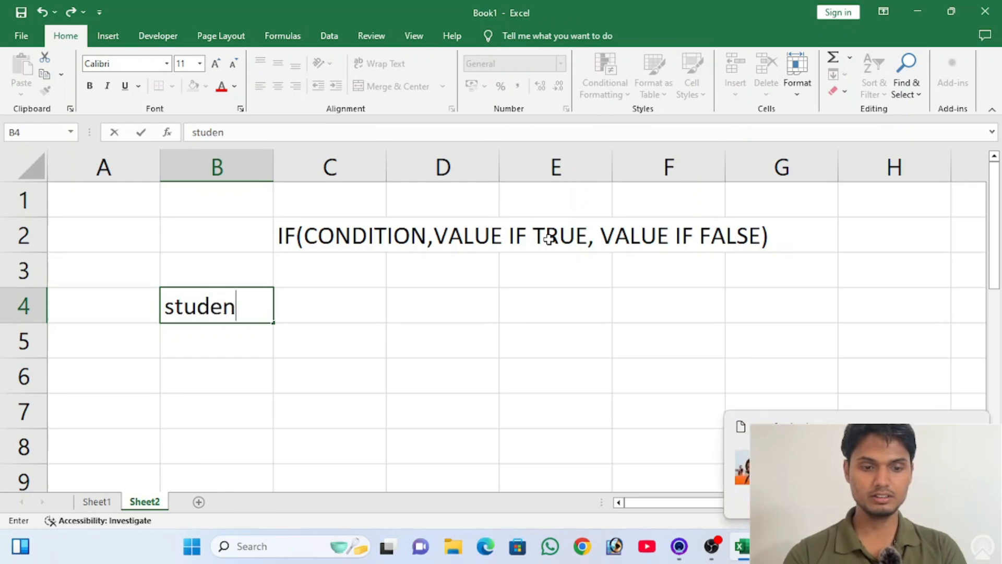
left_click(962, 422)
left_click(248, 316)
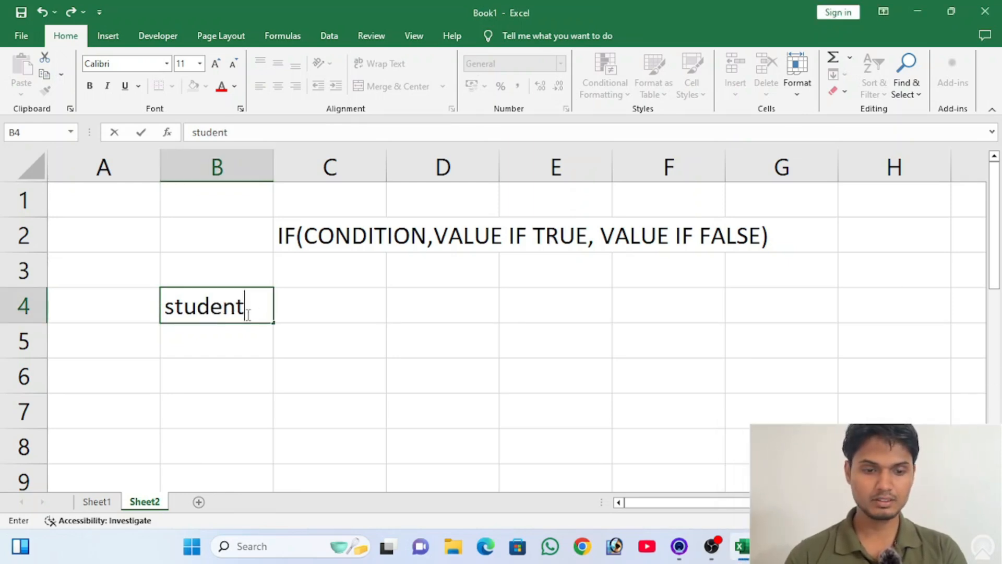
type("name")
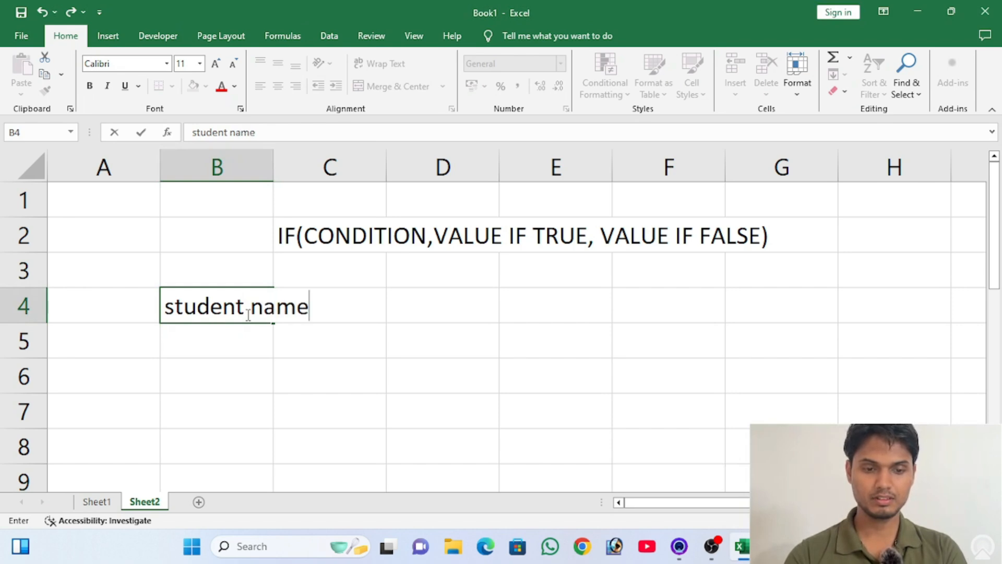
key("Tab")
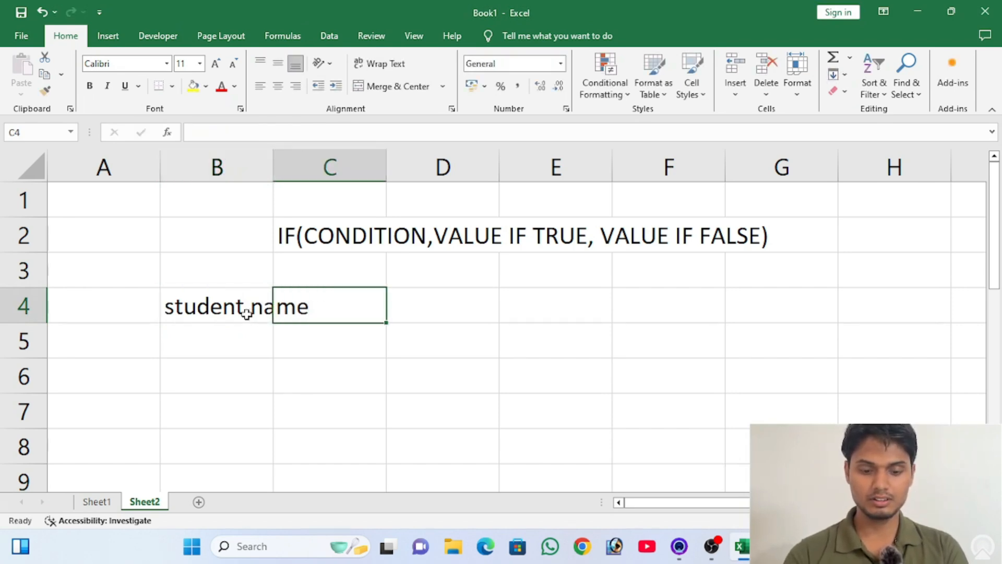
- Enter the subject headers hindi, english, mathematics, science and sst in cells C4 through G4
type("hindi")
key("Tab")
type("eng")
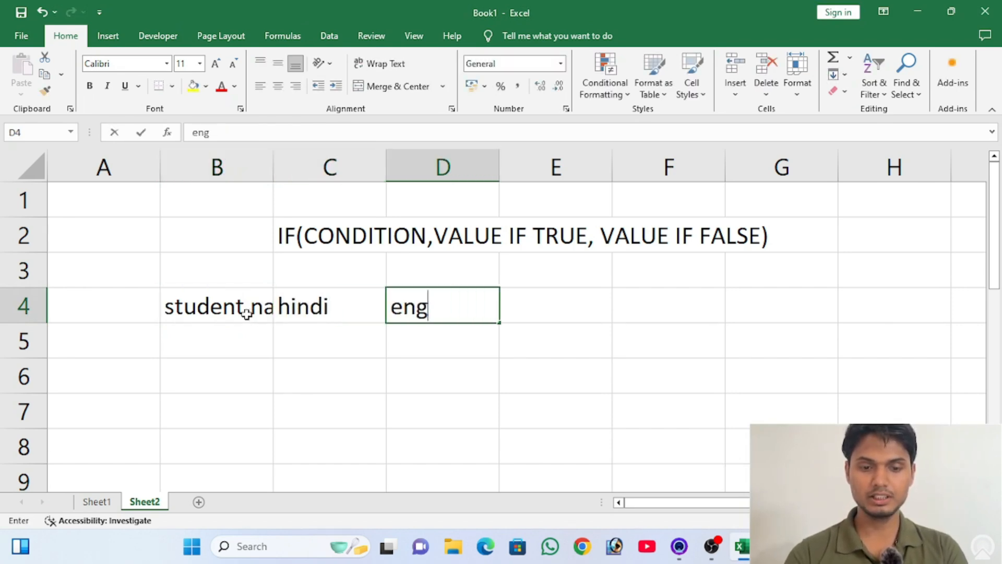
type("lish")
key("Tab")
type("math")
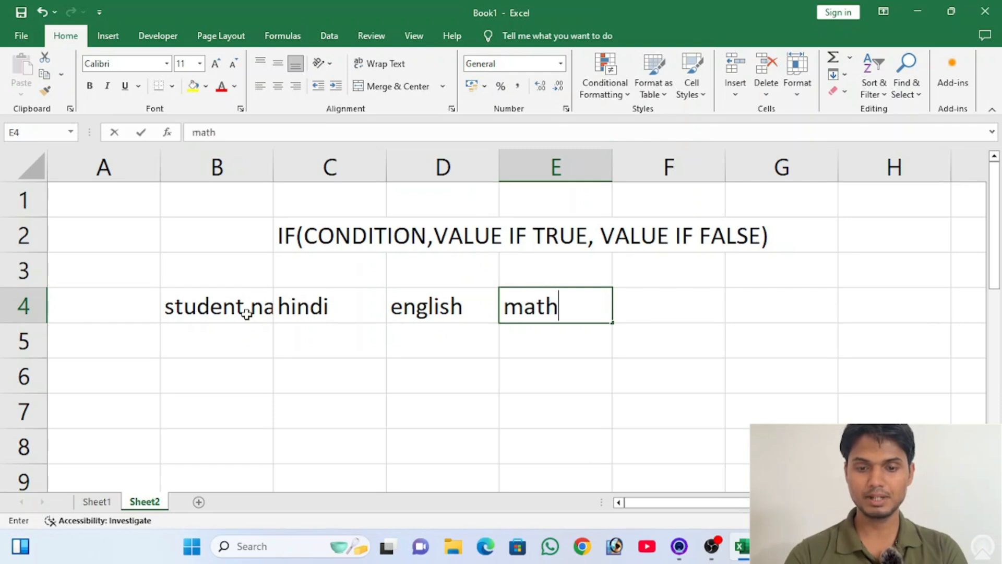
type("ematics")
key("Tab")
type("scie")
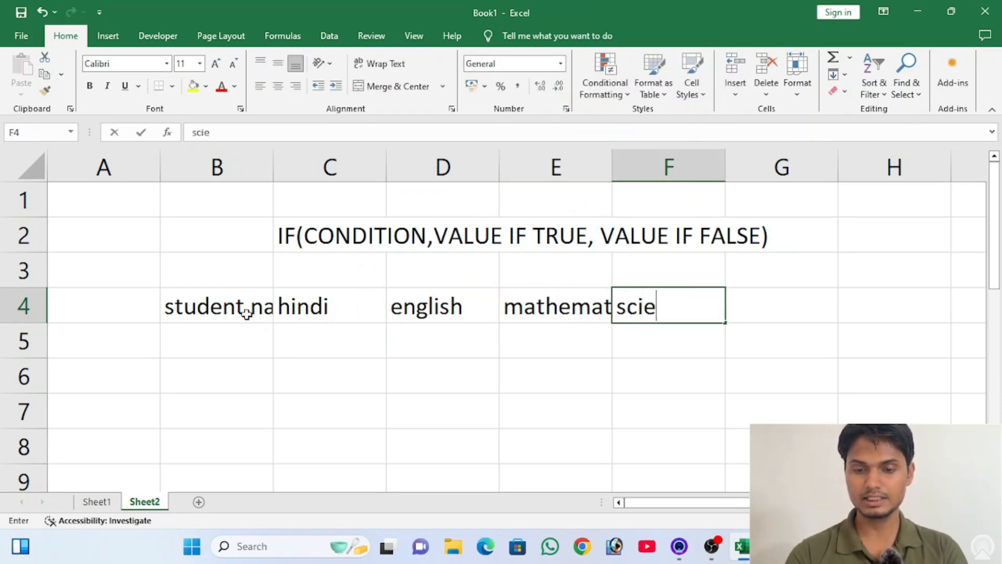
type("nce")
key("Tab")
type("sst")
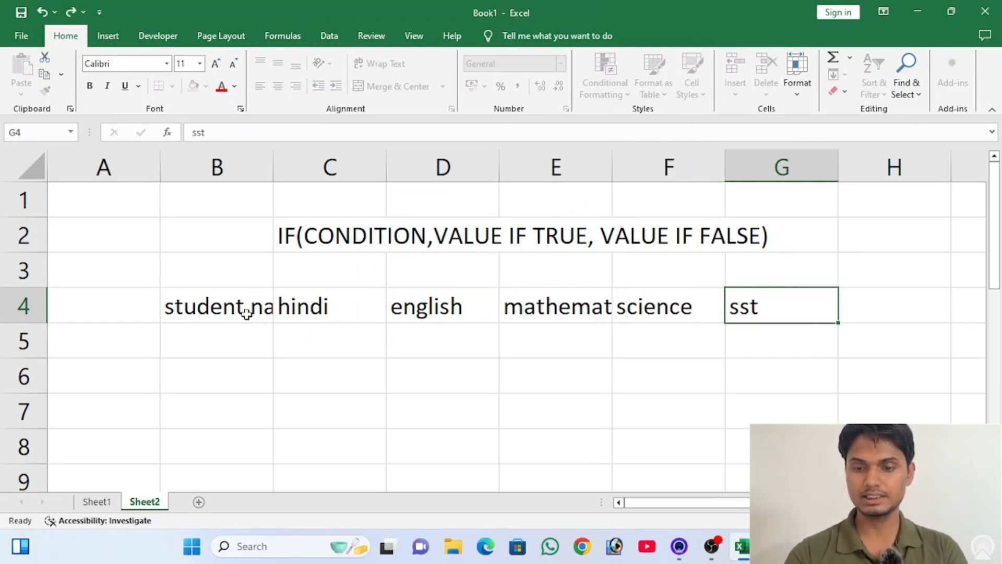
- Enter the headers total, per and result in cells H4, I4 and J4
key("Tab")
type("total")
key("Tab")
type("pe")
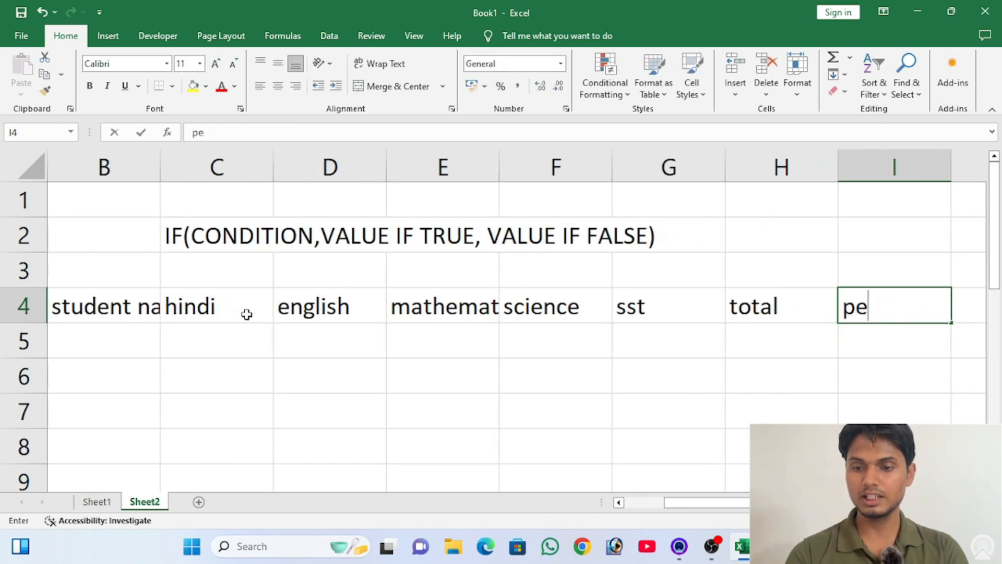
type("r")
key("Tab")
type("result")
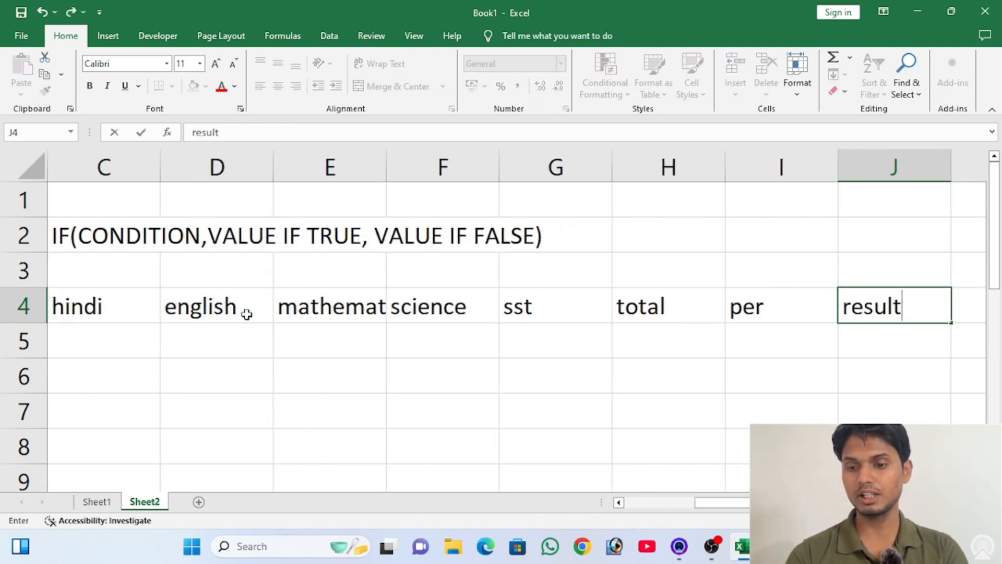
key("Return")
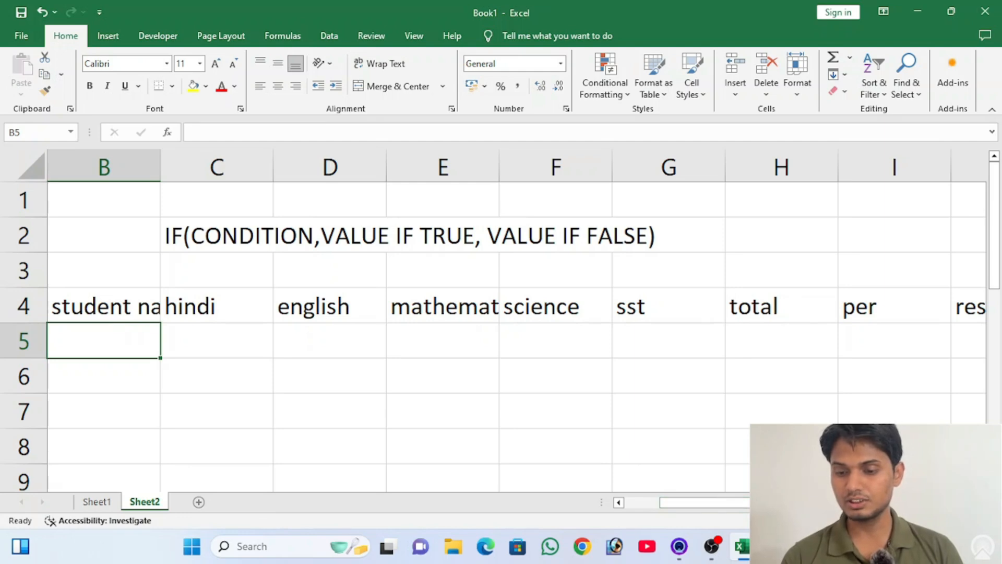
- Enter "student 1" in cell B5 as the first row of the marks table
left_click_drag(925, 520, 921, 520)
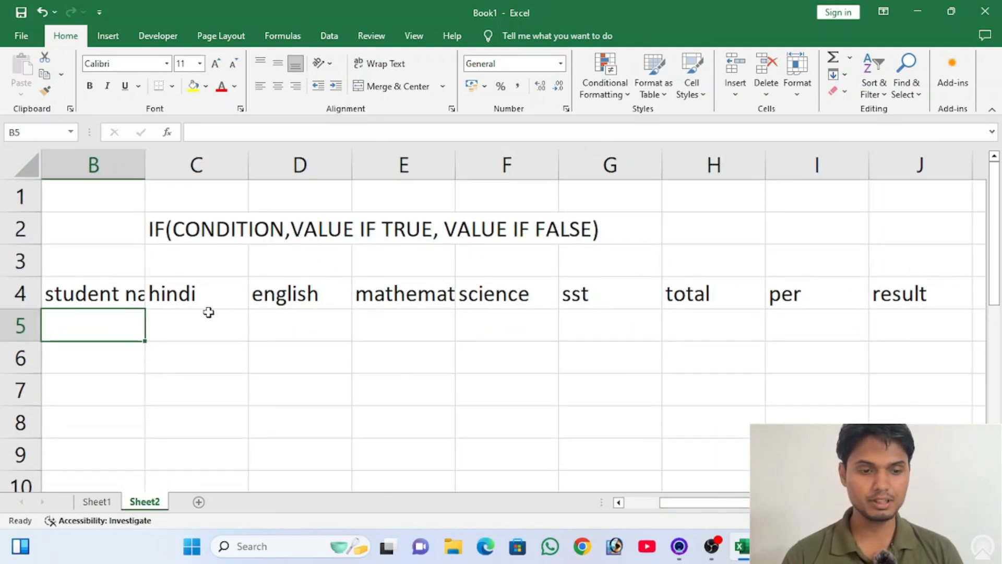
left_click_drag(119, 290, 790, 323)
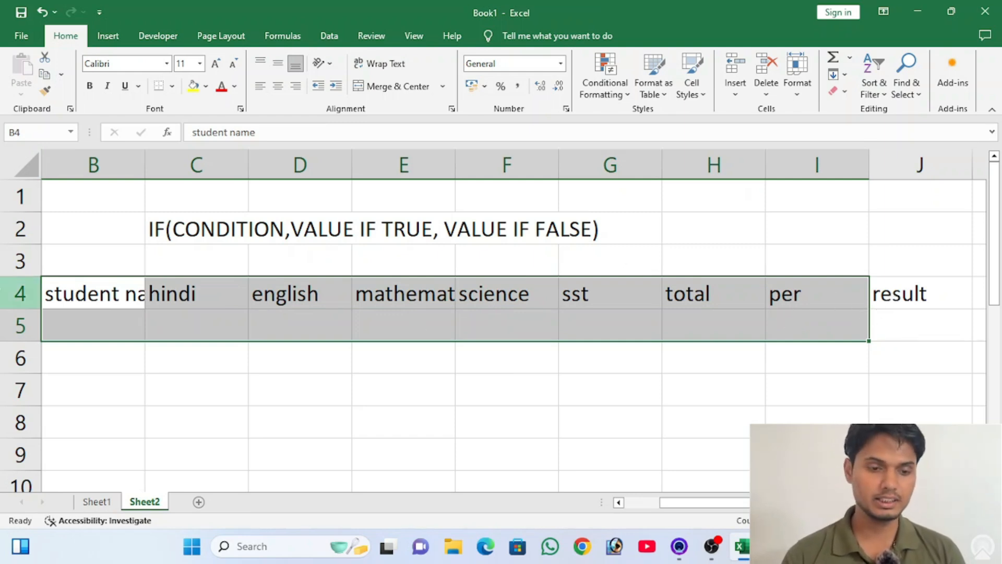
left_click(81, 335)
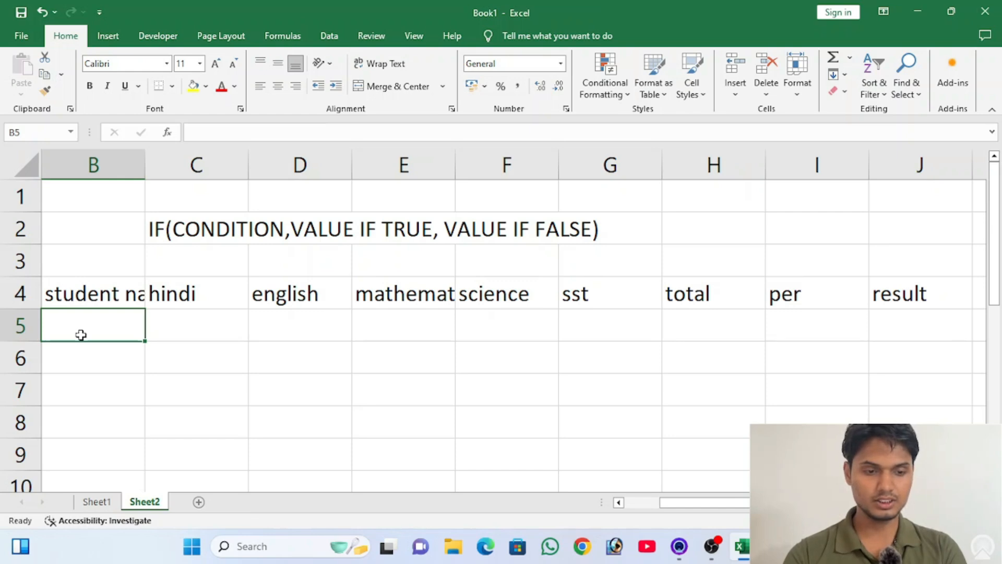
type("student ")
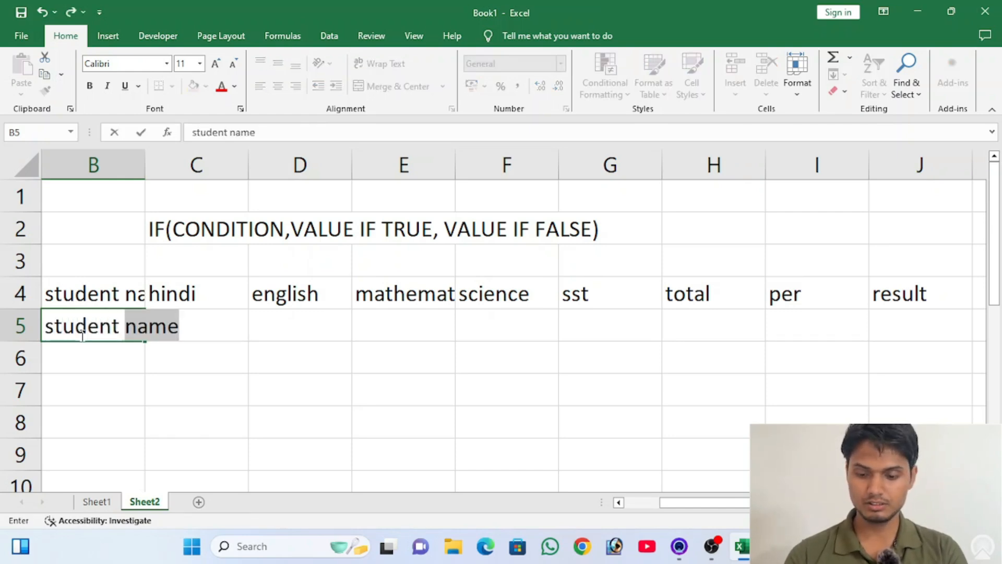
type("1")
key("Return")
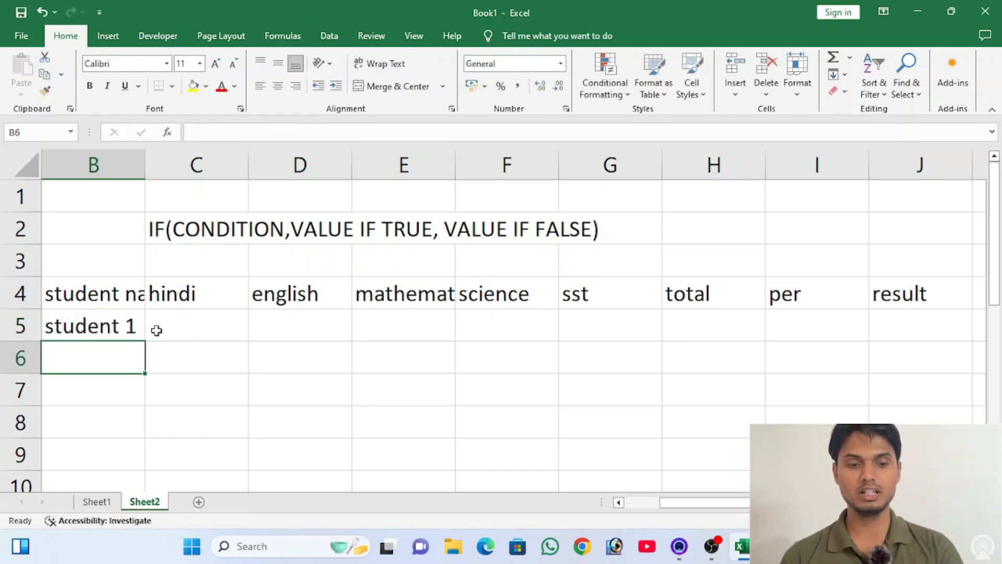
- Enter student 1's marks 52, 63, 84, 54 and 52 in cells C5 through G5
left_click(156, 329)
type("52")
key("Tab")
type("63")
key("Tab")
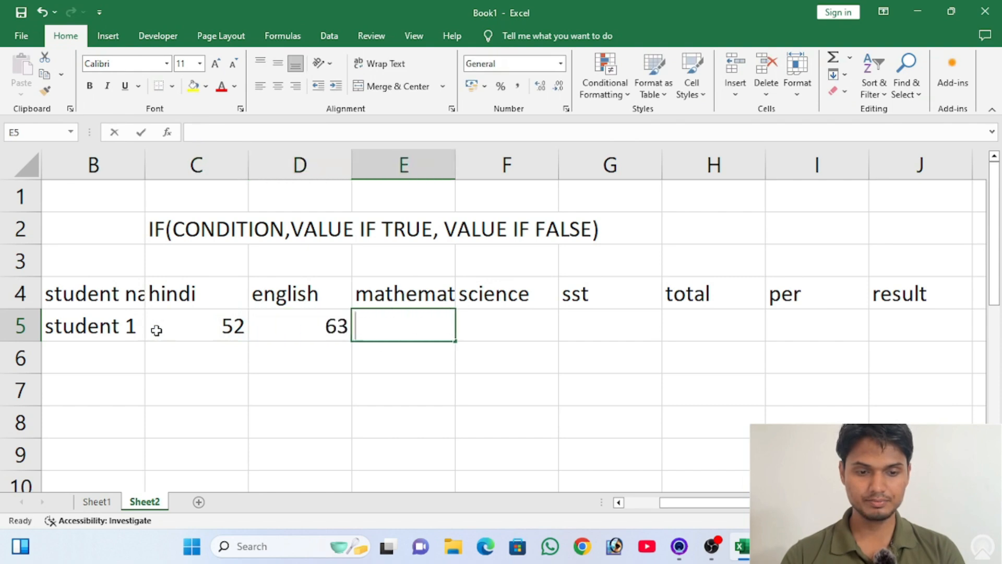
type("84")
key("Tab")
type("54")
key("Tab")
type("52")
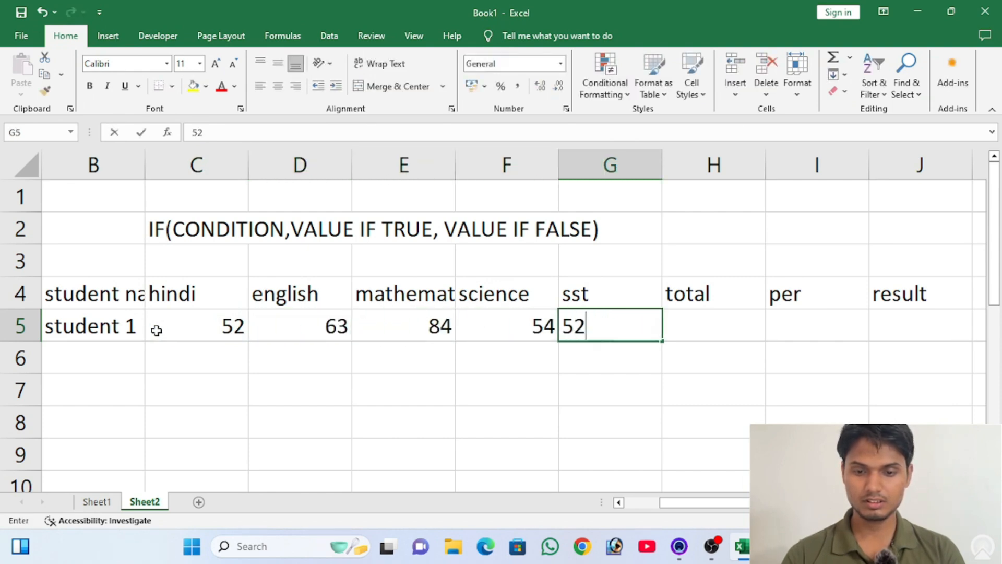
key("Tab")
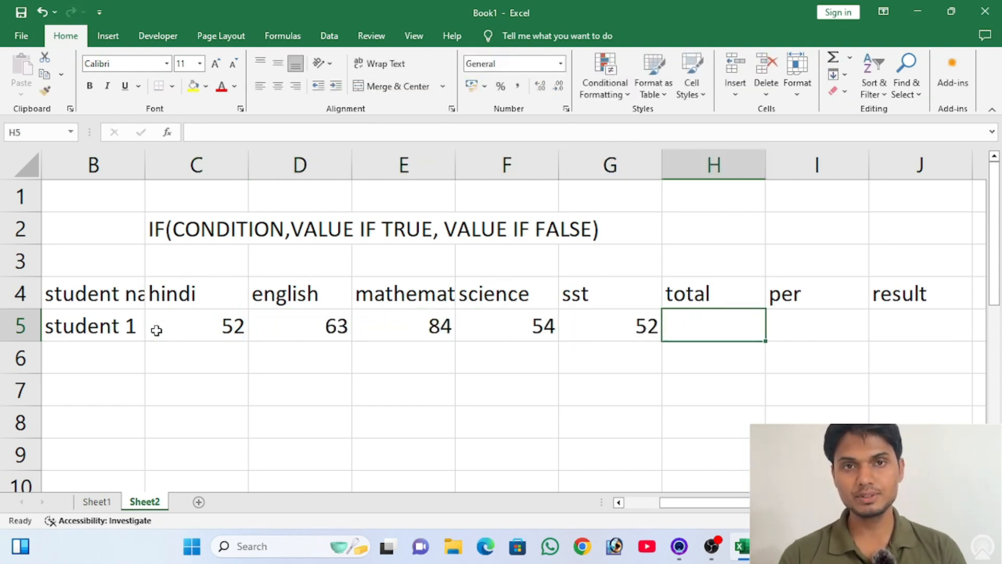
- Calculate student 1's total in cell H5 with the formula =sum(C5:G5)
type("=sum(")
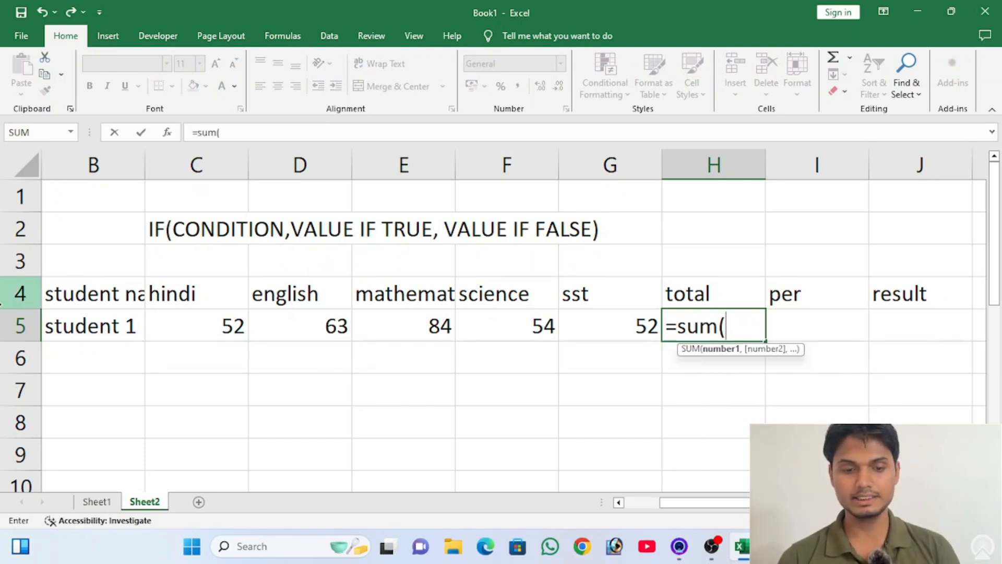
left_click_drag(205, 326, 636, 325)
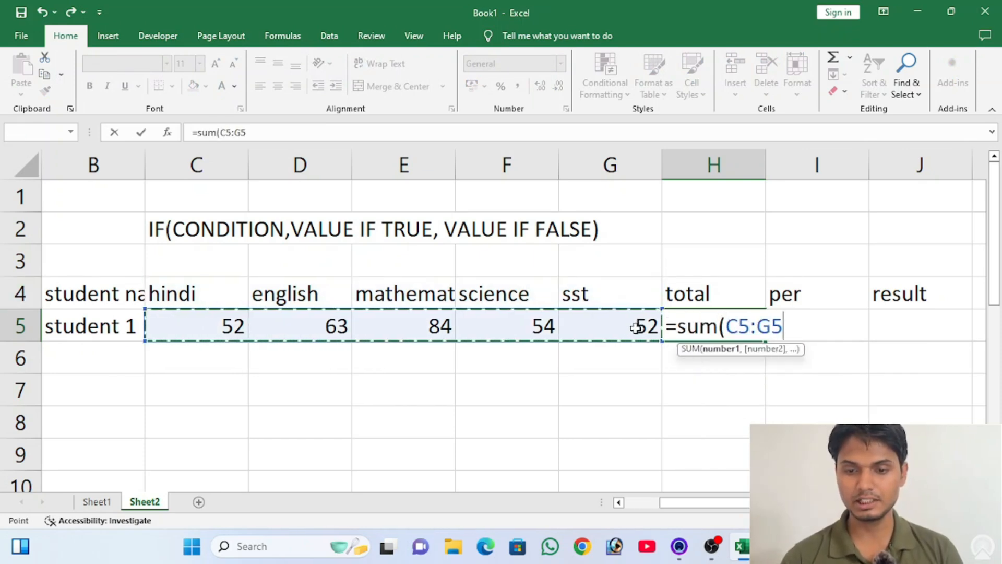
type(")")
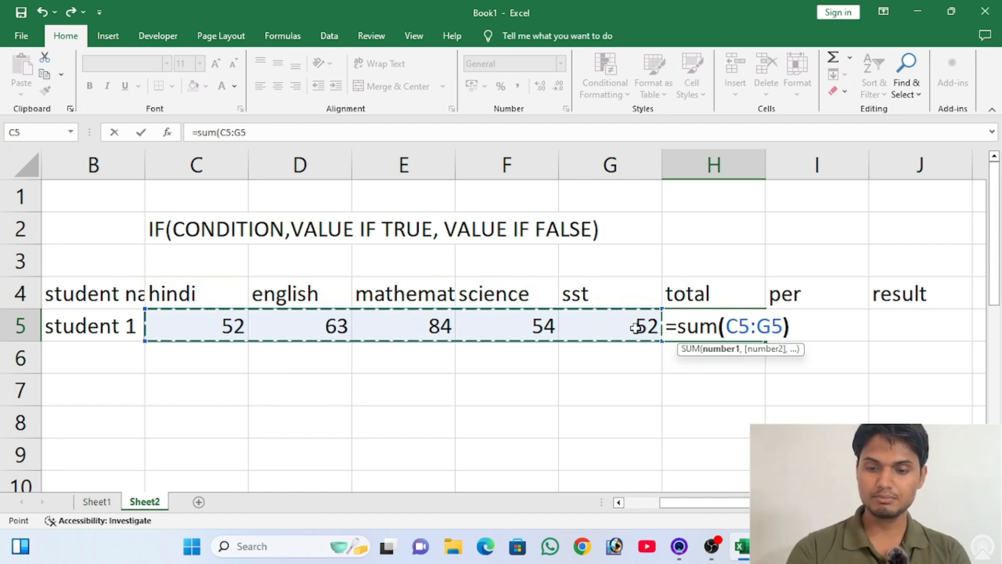
key("Return")
- Calculate student 1's percentage in cell I5 with the formula =H5/5
key("Right")
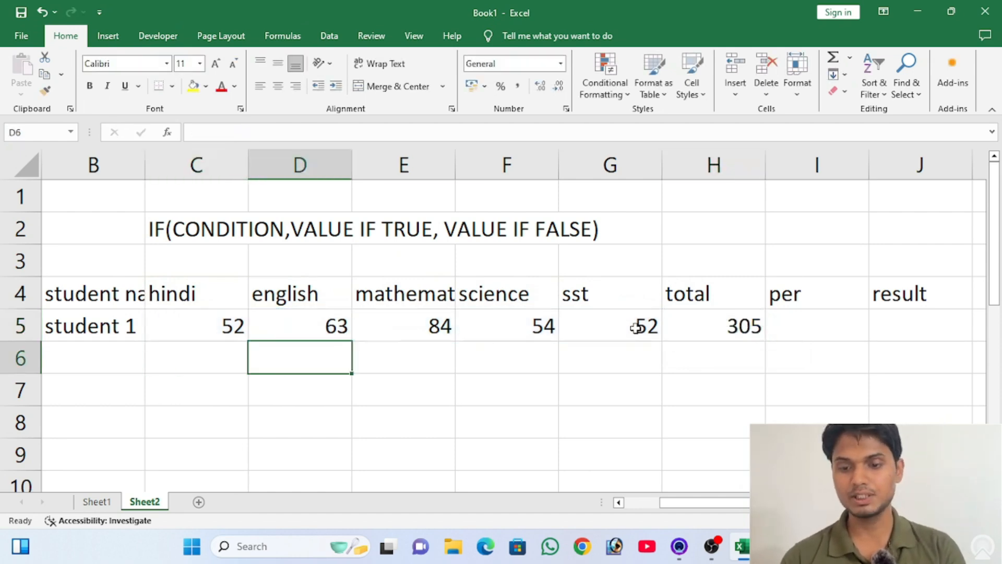
key("Up")
key("Right")
key("Right")
key("Right")
key("Right")
key("Right")
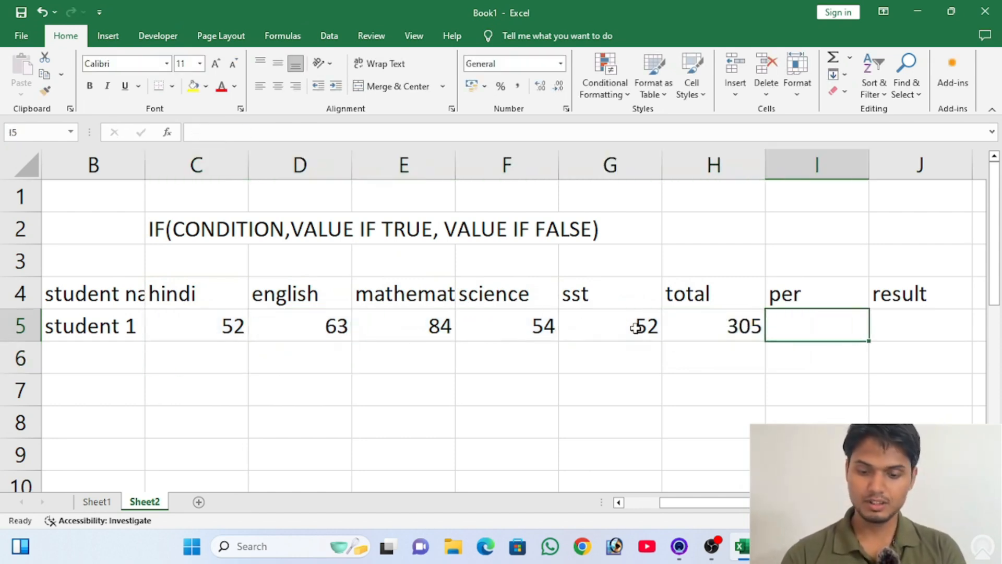
type("=")
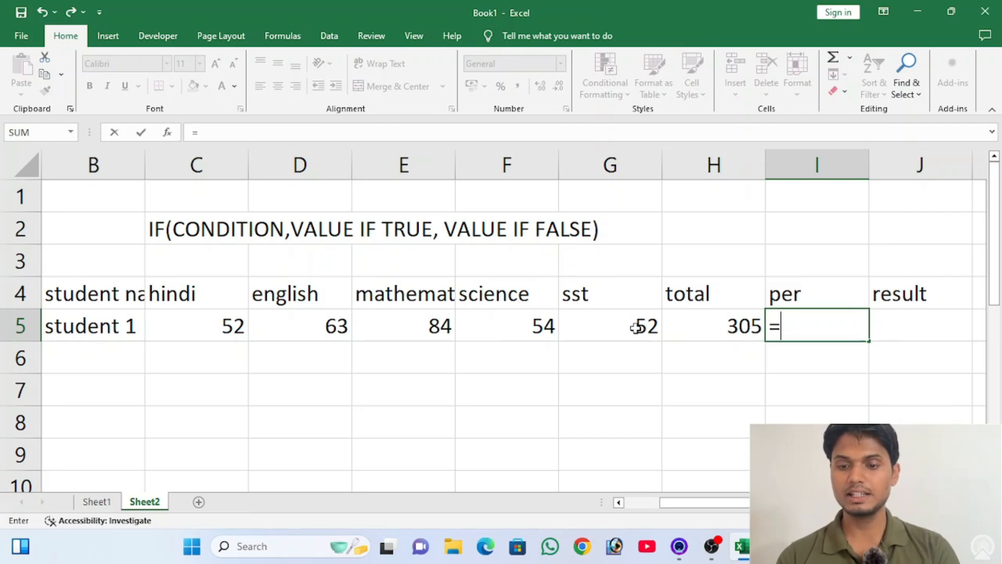
key("Left")
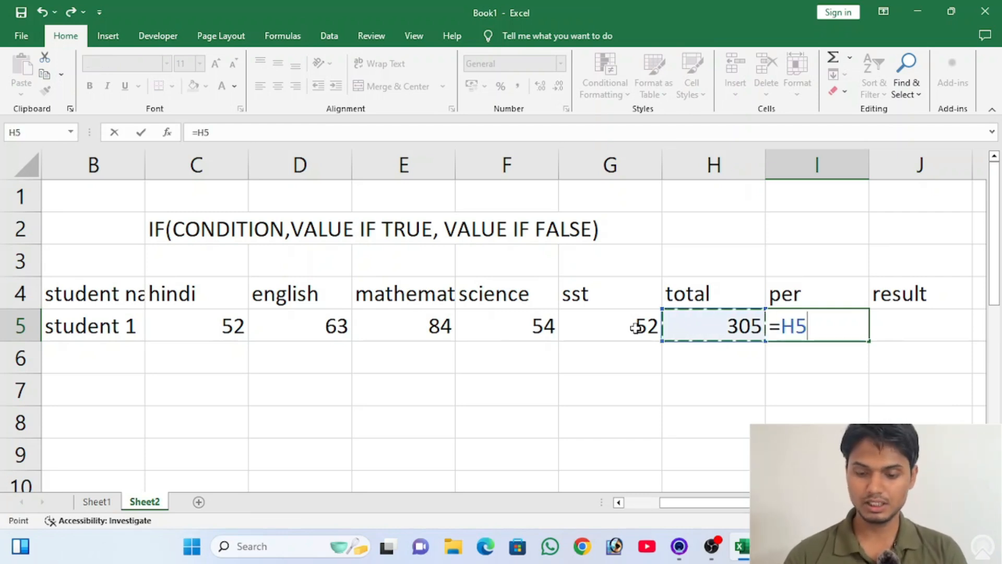
type("/5")
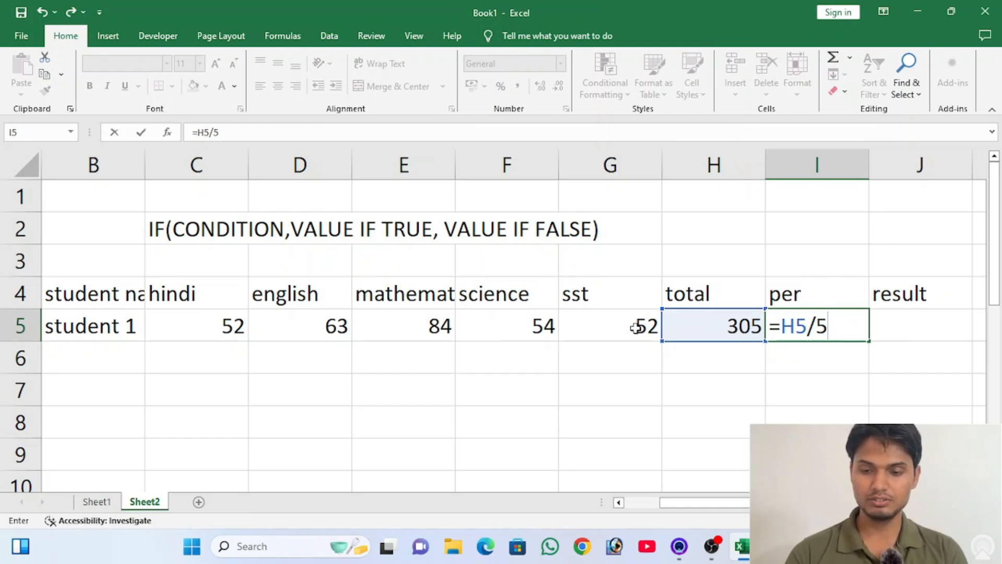
key("Return")
- Begin an IF formula in result cell J5 with the condition I5>=33
key("Up")
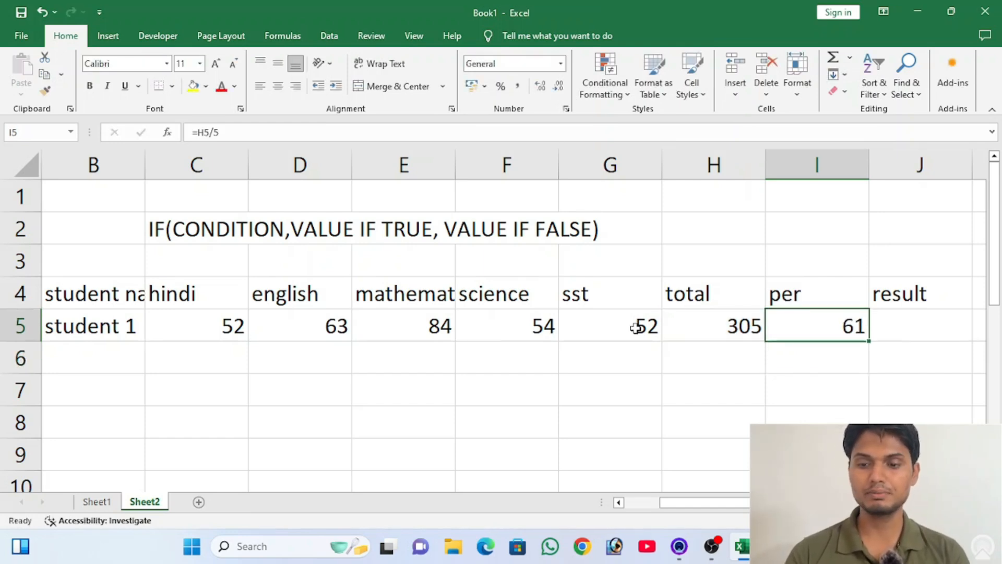
key("Right")
key("Right")
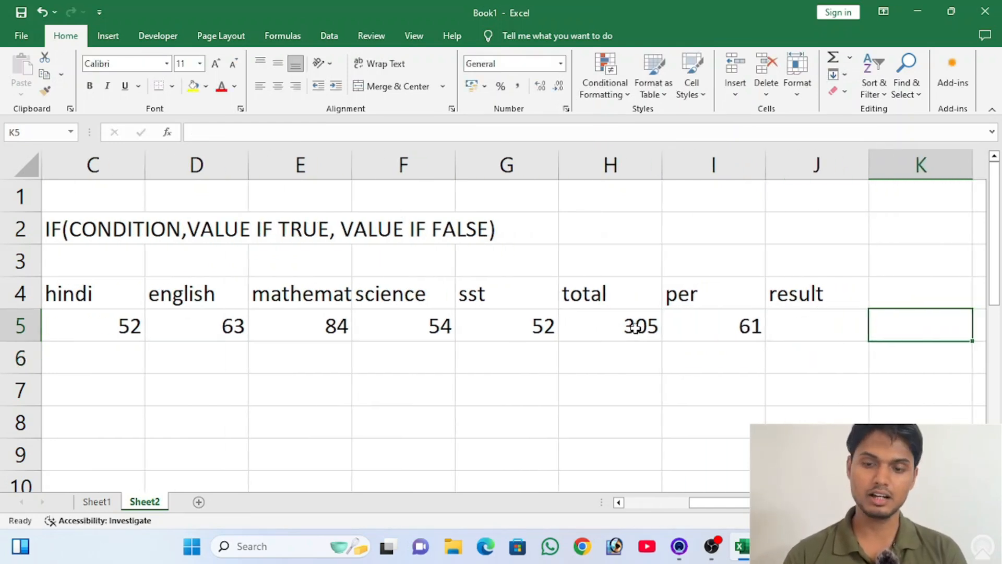
key("Left")
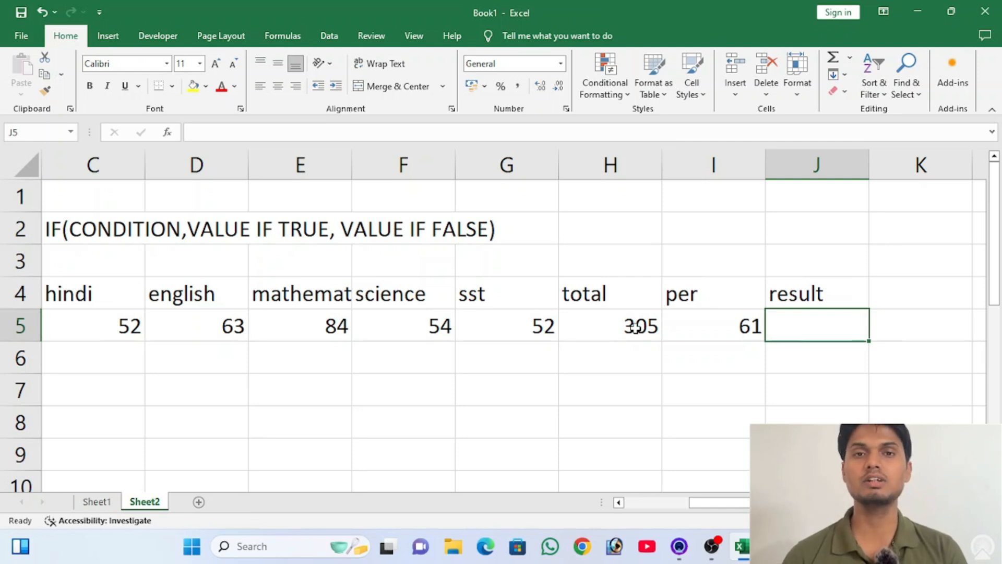
type("=")
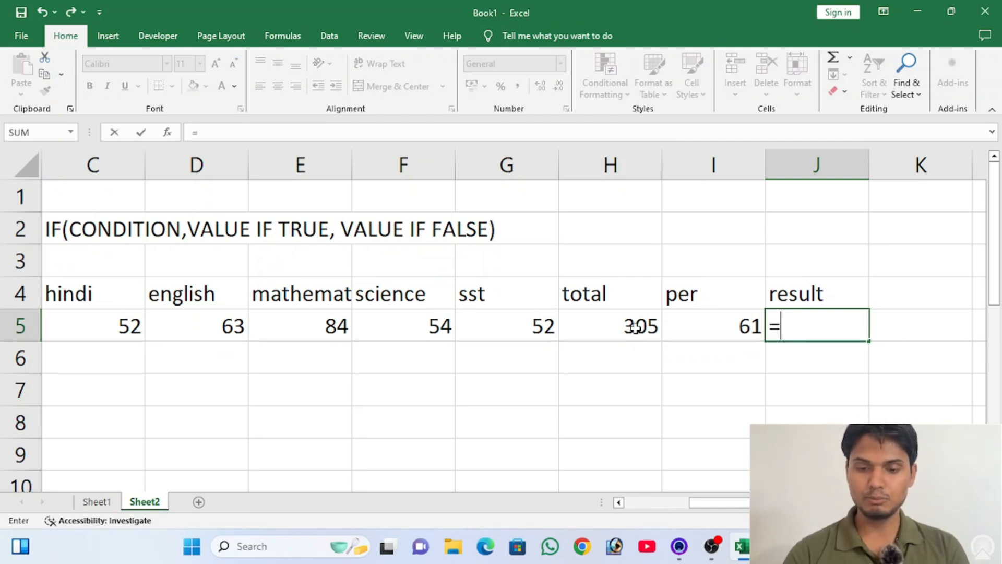
type("IF")
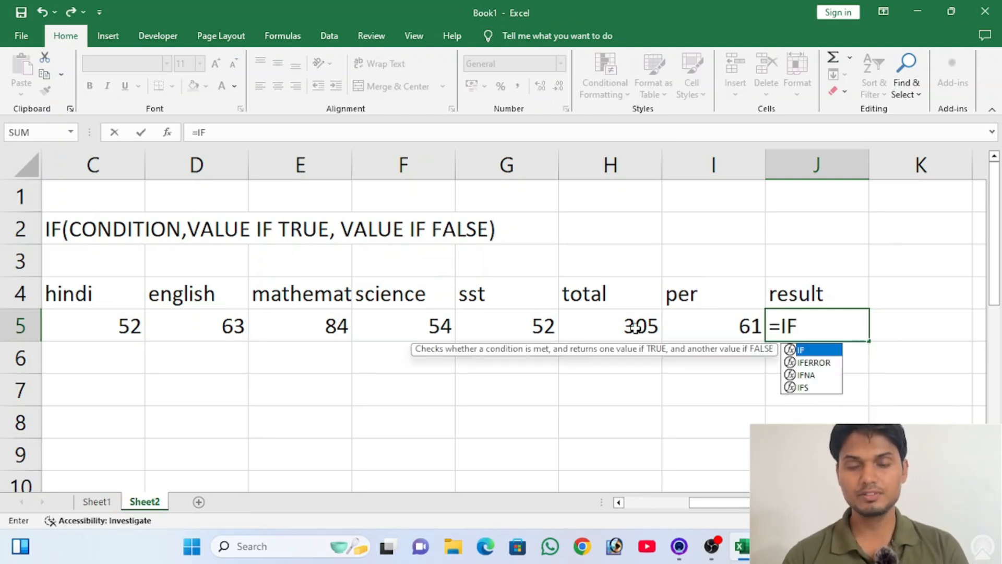
type("(")
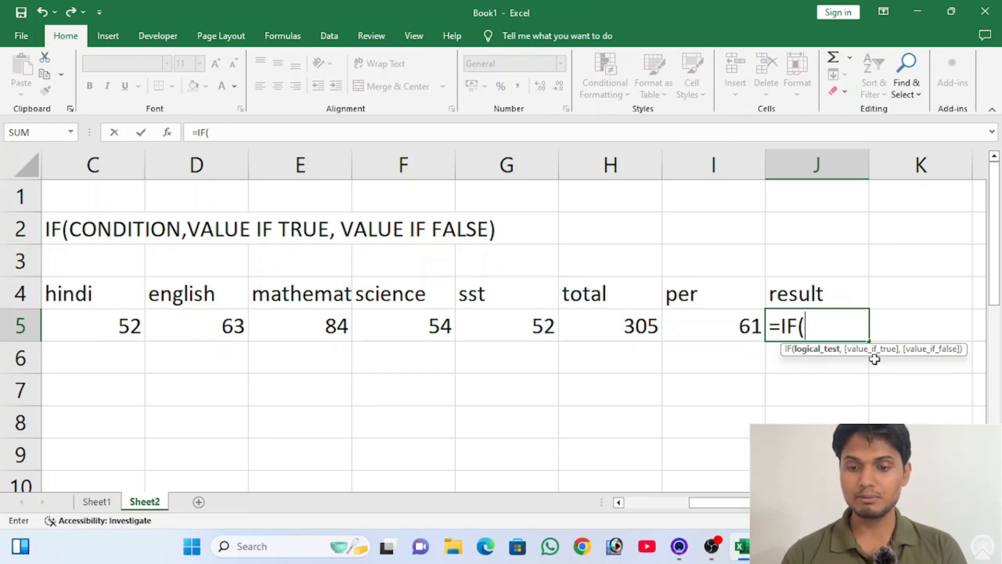
left_click(744, 324)
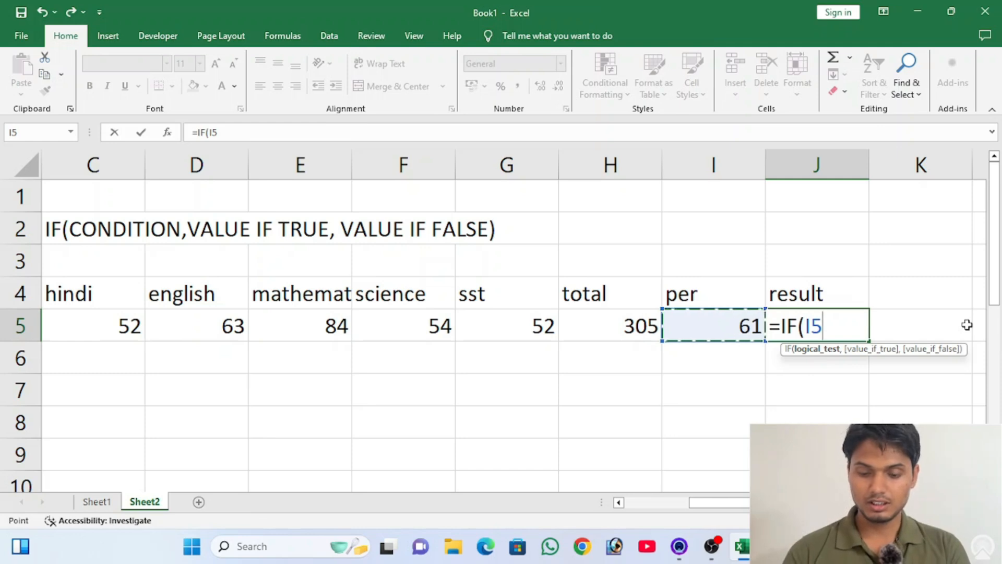
type(">=")
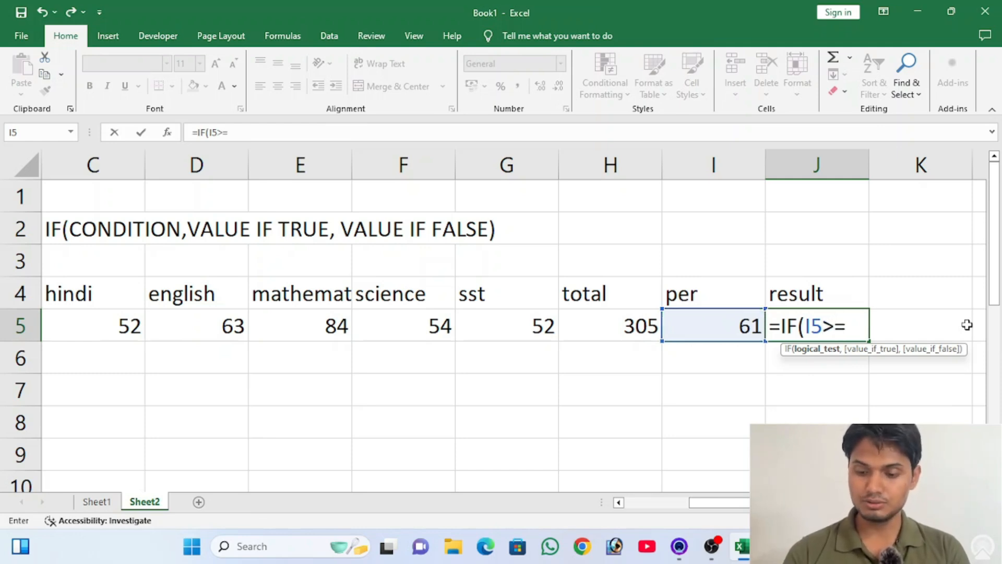
type("33")
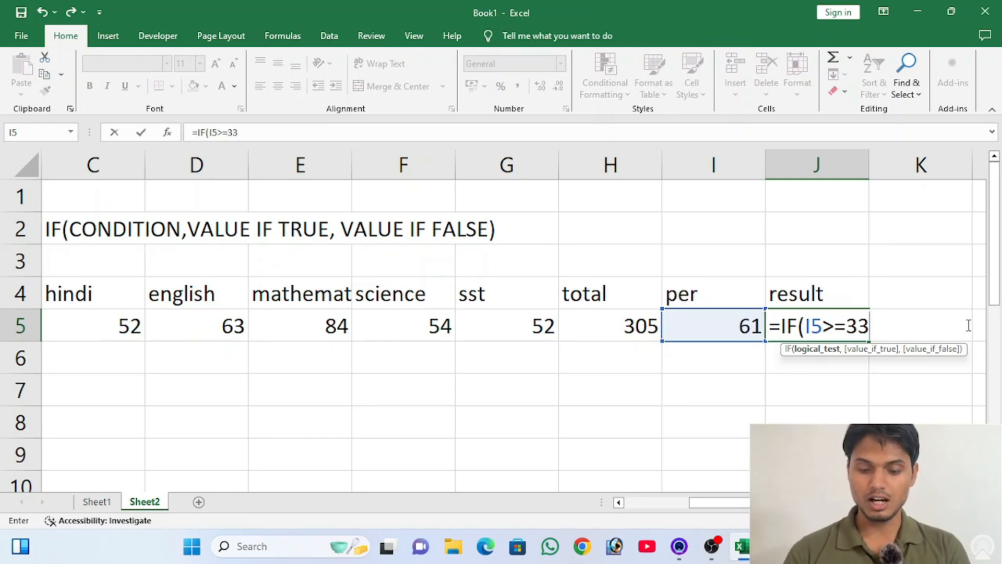
- Complete the IF formula in J5 with "PASS" as the value if true and "FAIL" as the value if false
type(",")
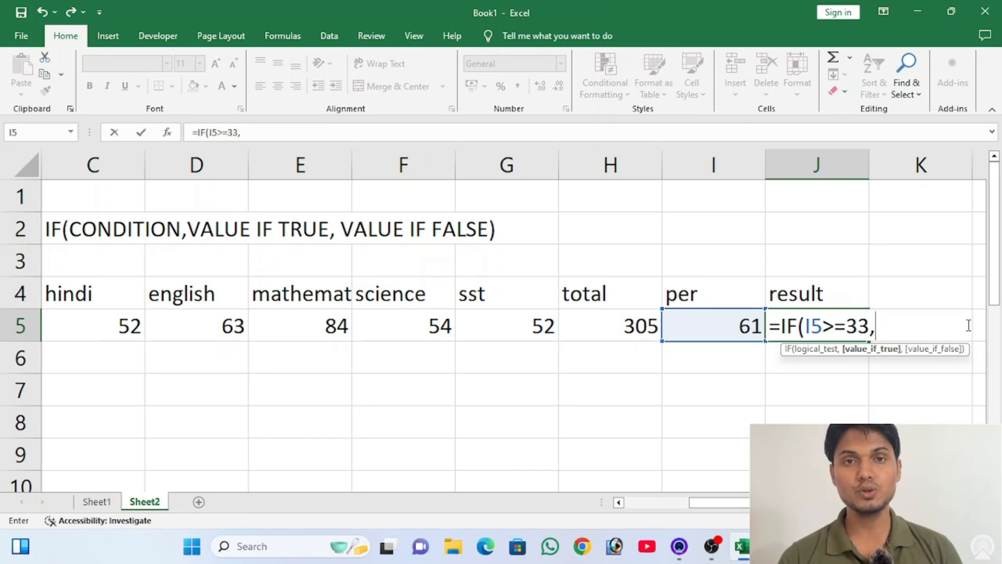
type("\"")
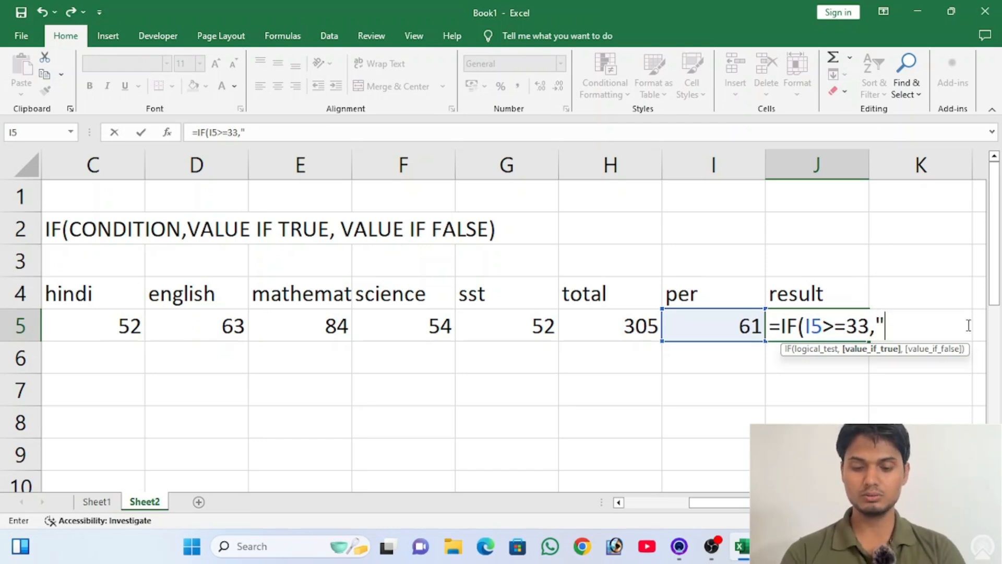
type("PASS\"")
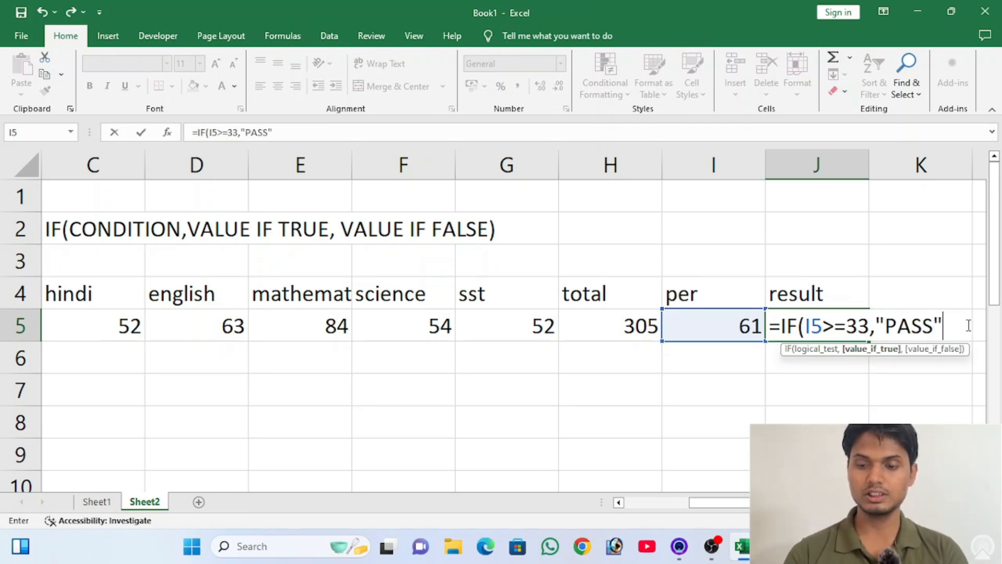
type(",")
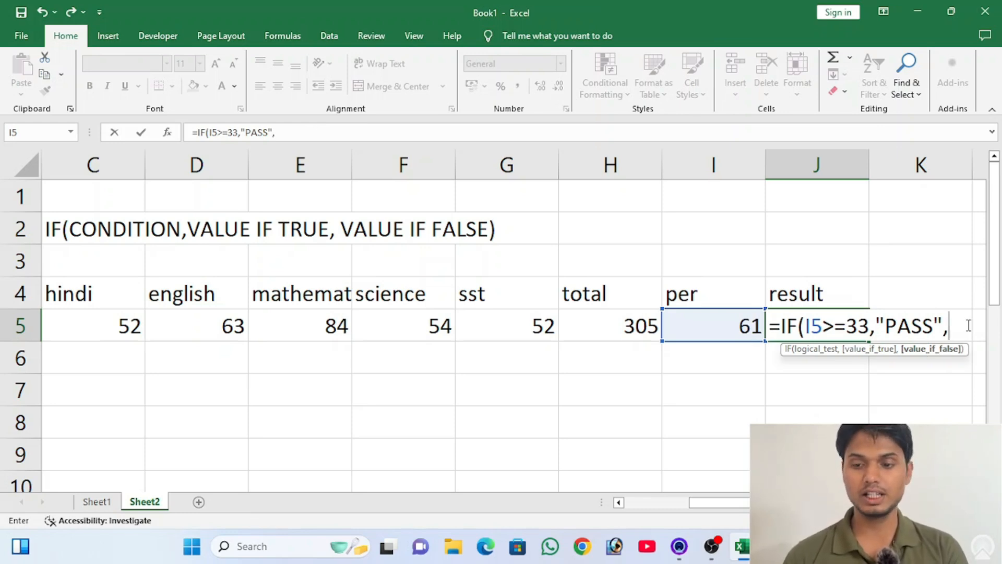
type("\"F")
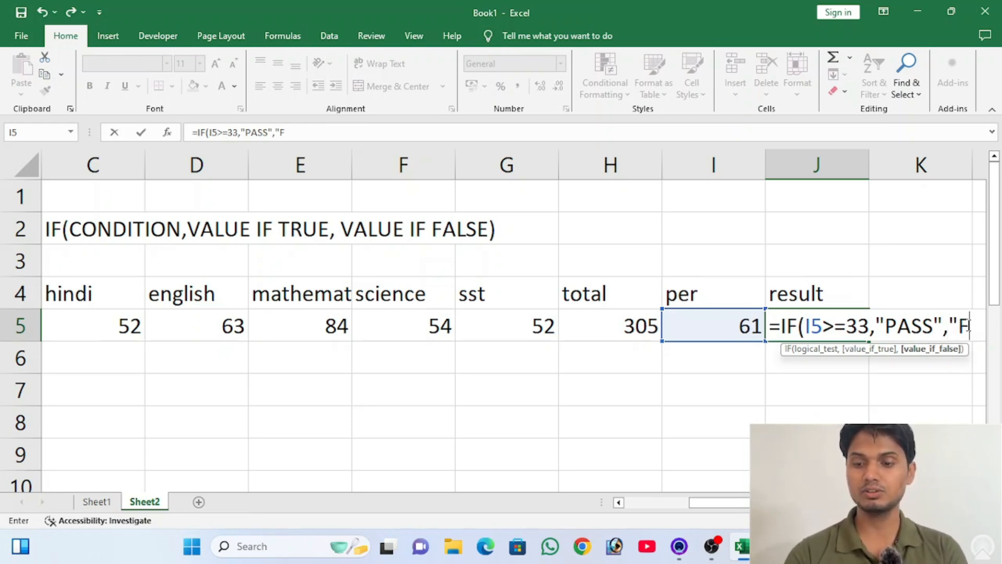
type("AIL")
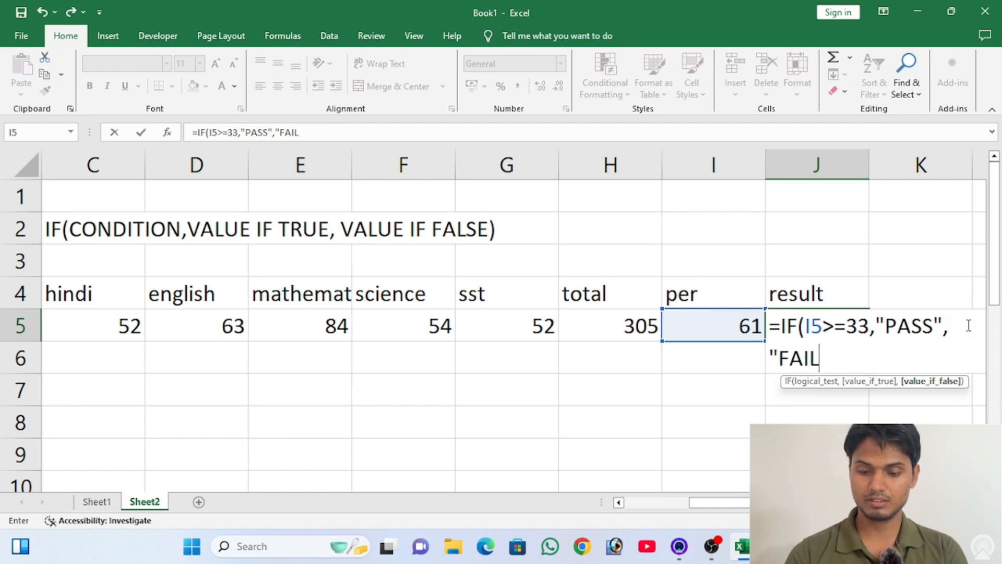
type("\")")
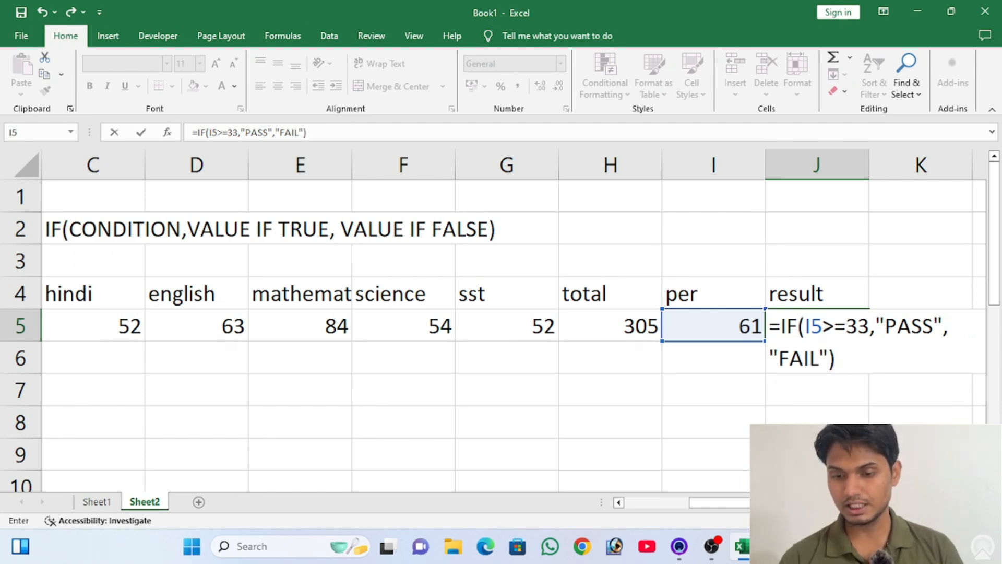
scroll(789, 354, "right", 2)
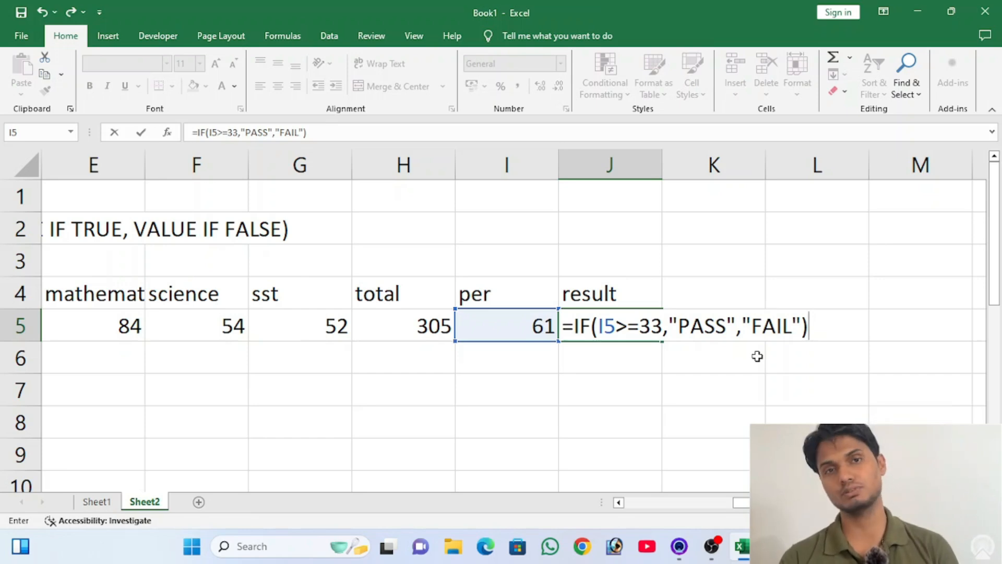
key("Return")
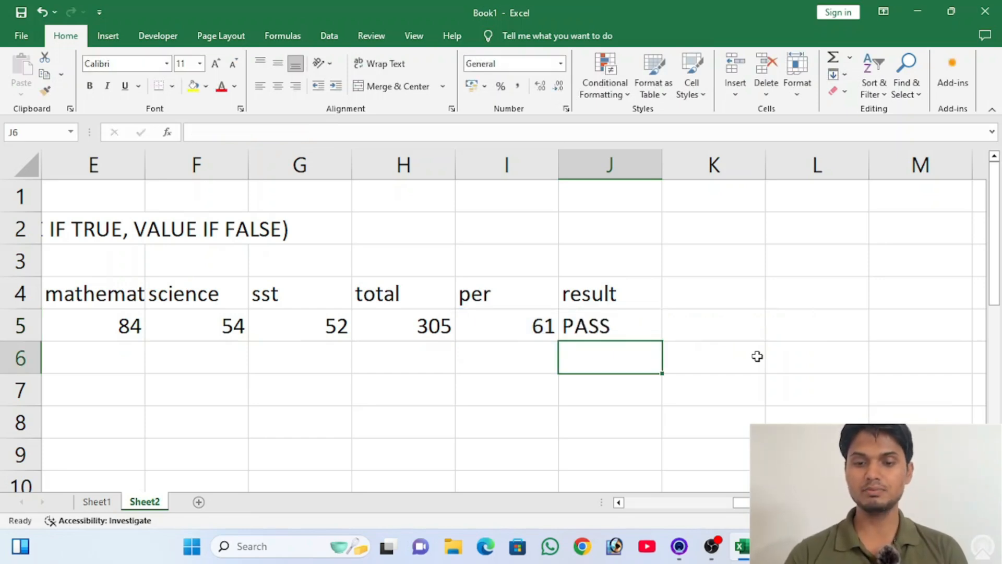
- Change student 1's science mark in cell F5 to 10 to test the result formula
key("Up")
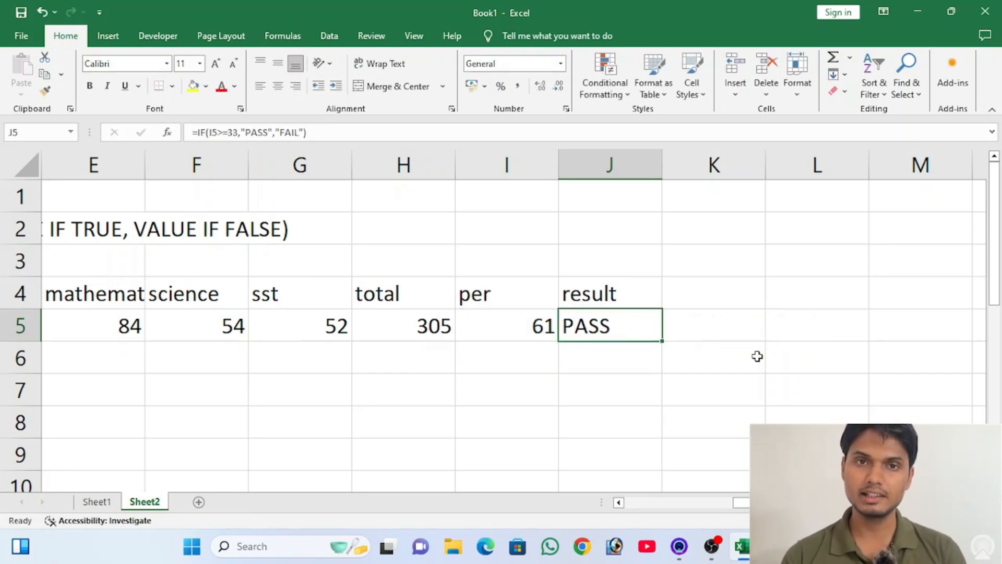
key("Left")
key("Left")
key("Left")
key("Left")
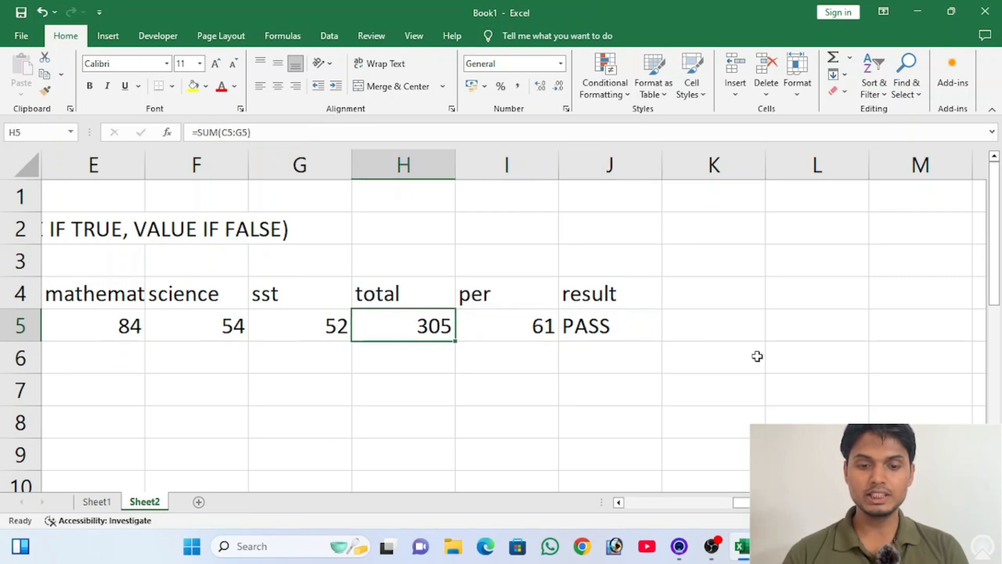
type("10")
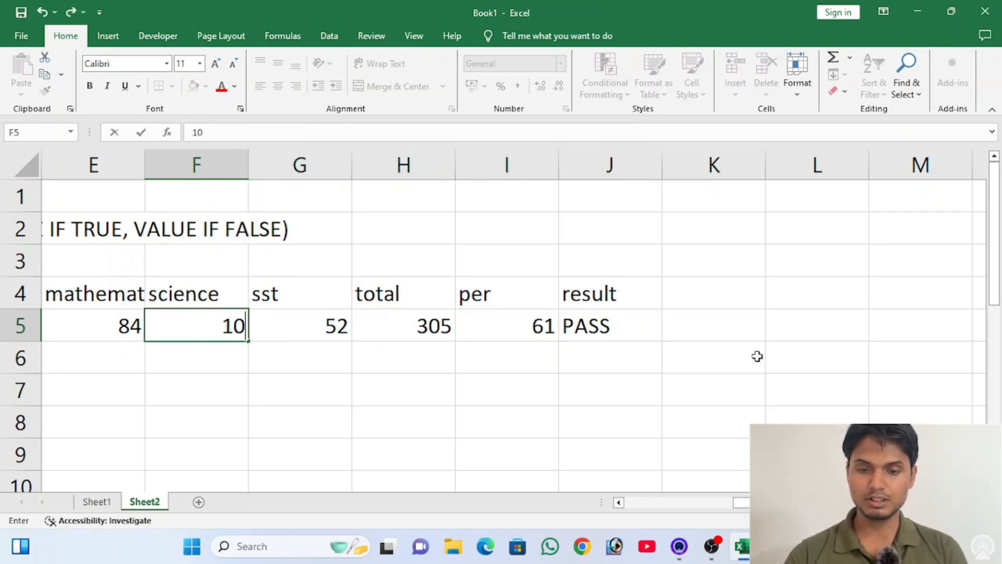
key("Return")
- Change student 1's mathematics mark in cell E5 to 10
key("Up")
key("Left")
key("Left")
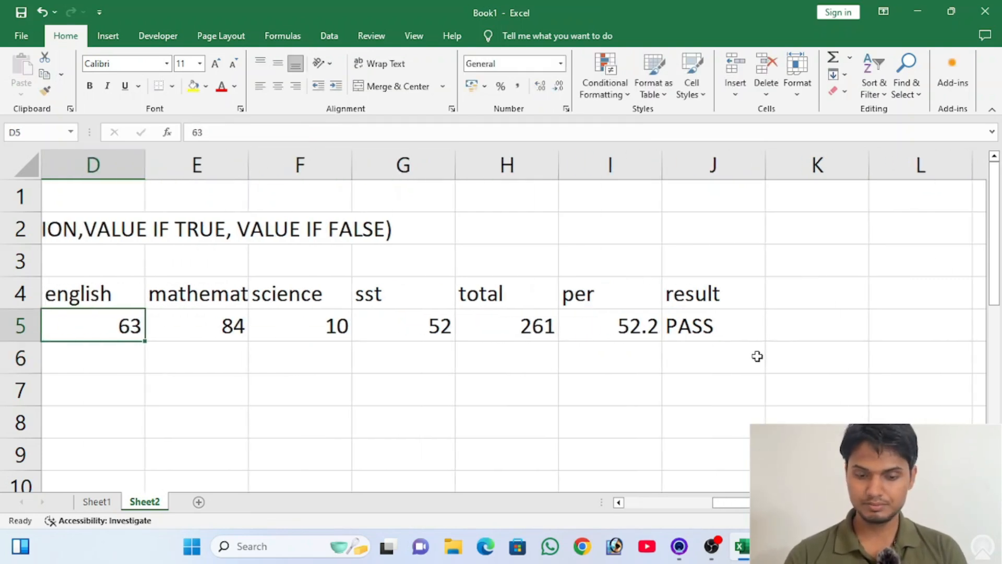
key("Right")
type("10")
key("Return")
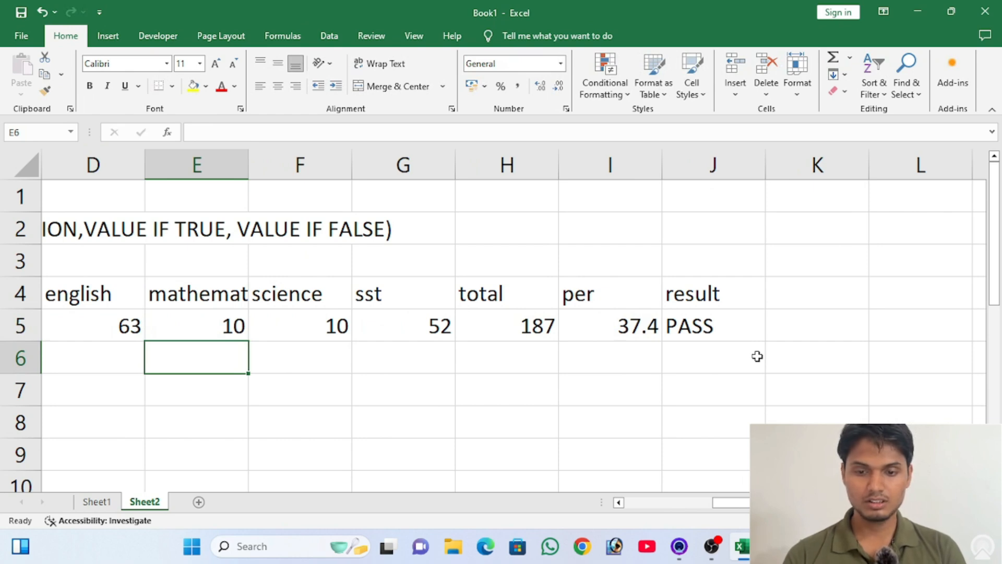
- Change student 1's english mark in cell D5 to 10
key("Left")
key("Up")
type("10")
key("Return")
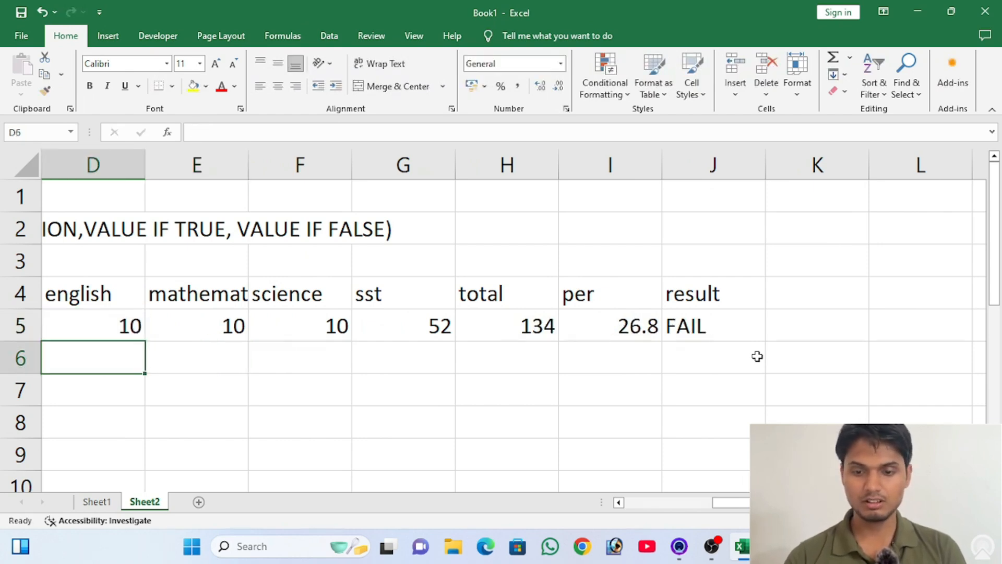
- Review the percentage in I5 and the IF formula in J5 that produces student 1's result
left_click(613, 324)
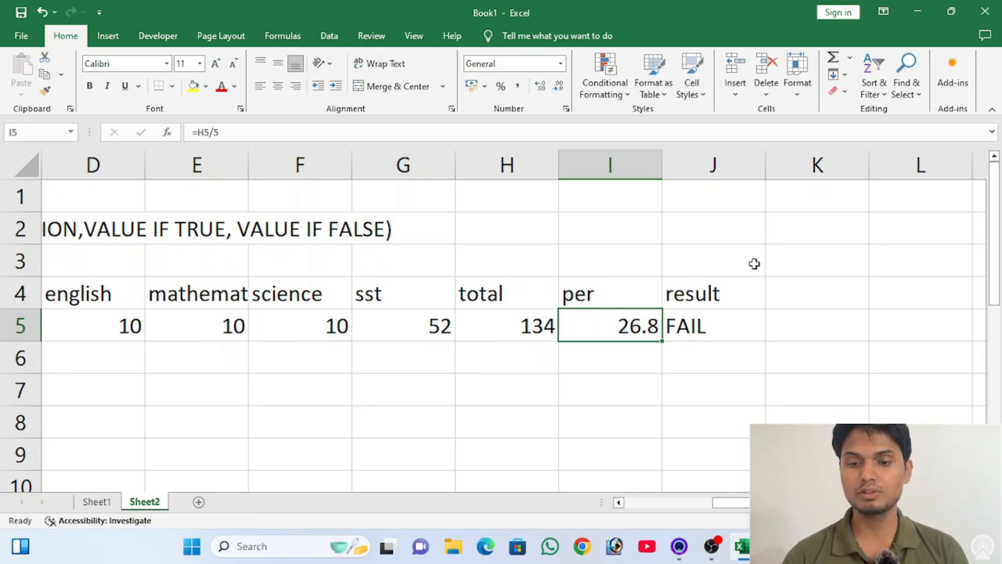
double_click(733, 324)
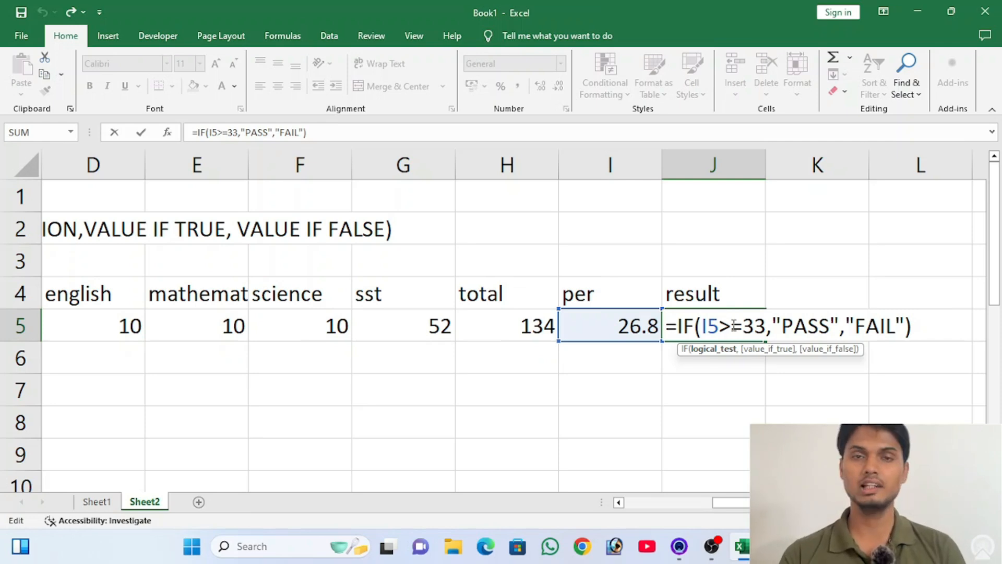
key("Return")
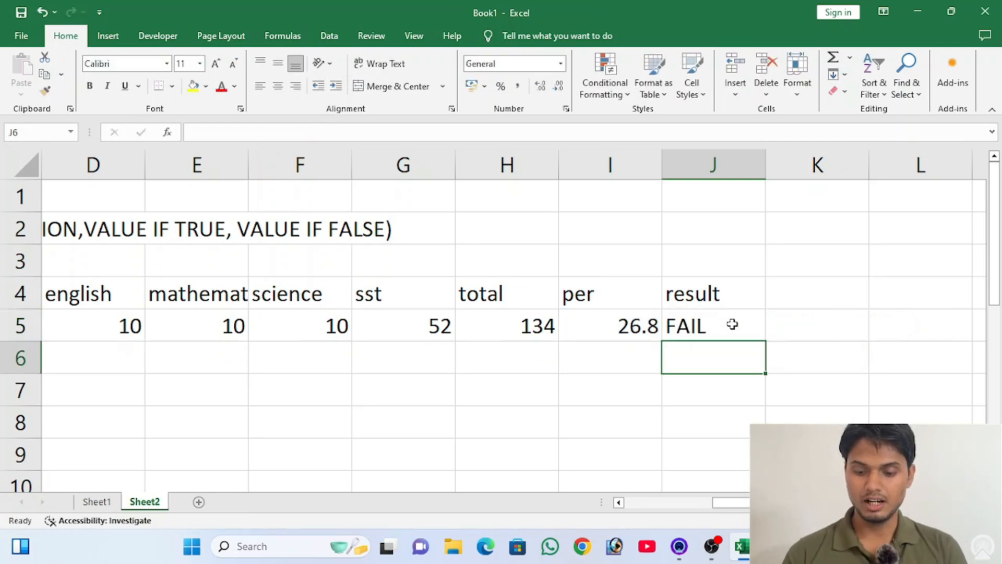
key("Left")
key("Left")
key("Left")
key("Left")
key("Left")
key("Left")
key("Left")
key("Left")
key("Left")
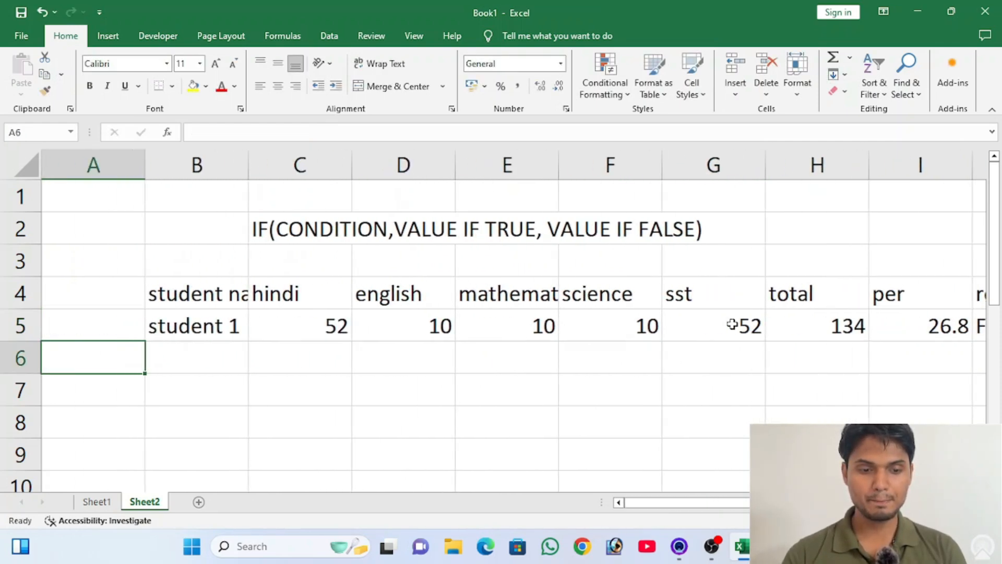
key("Right")
key("Right")
key("Down")
key("Down")
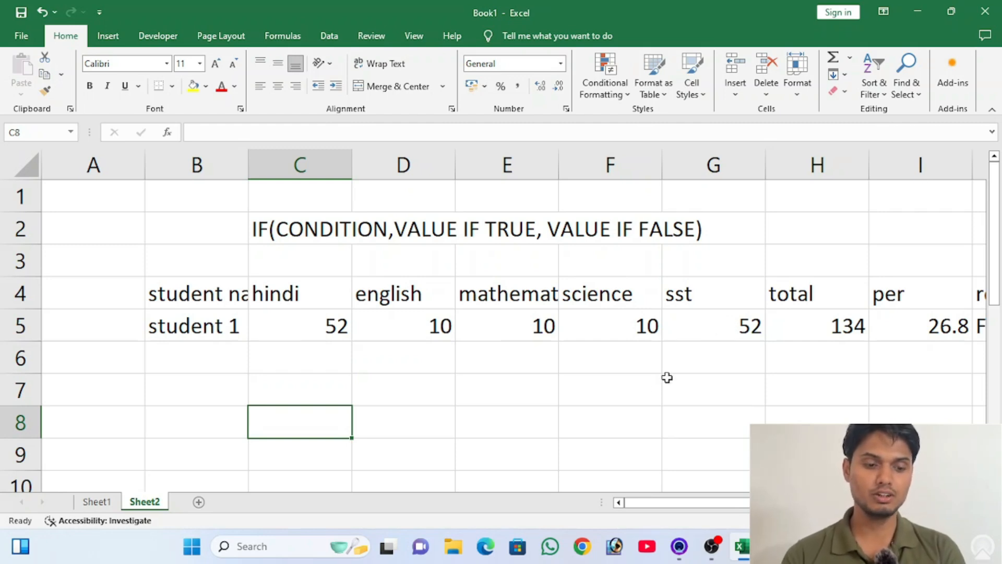
- On Sheet1, examine the AND formula in F8 and player A's match results in C8:E8
left_click(111, 501)
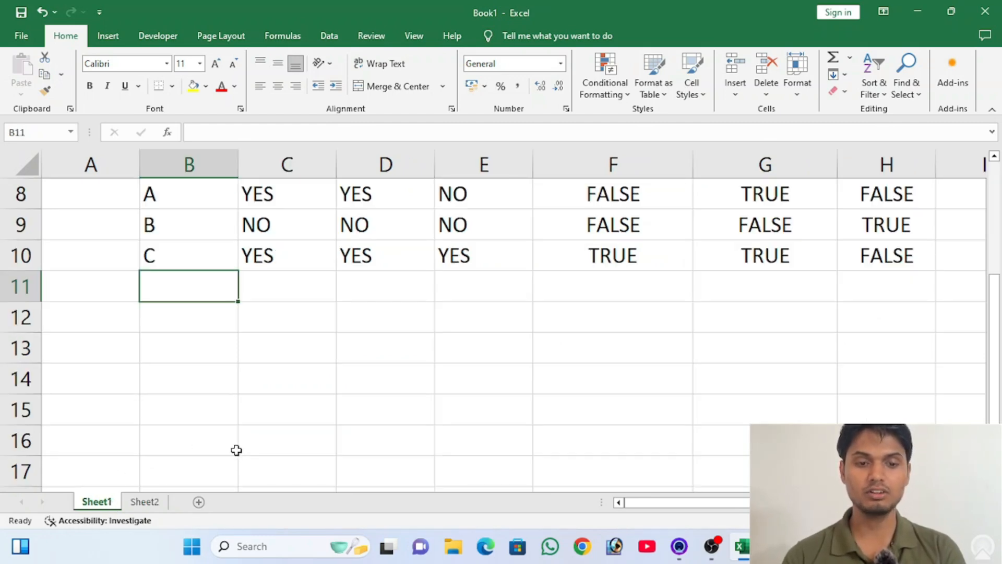
scroll(257, 438, "up", 2)
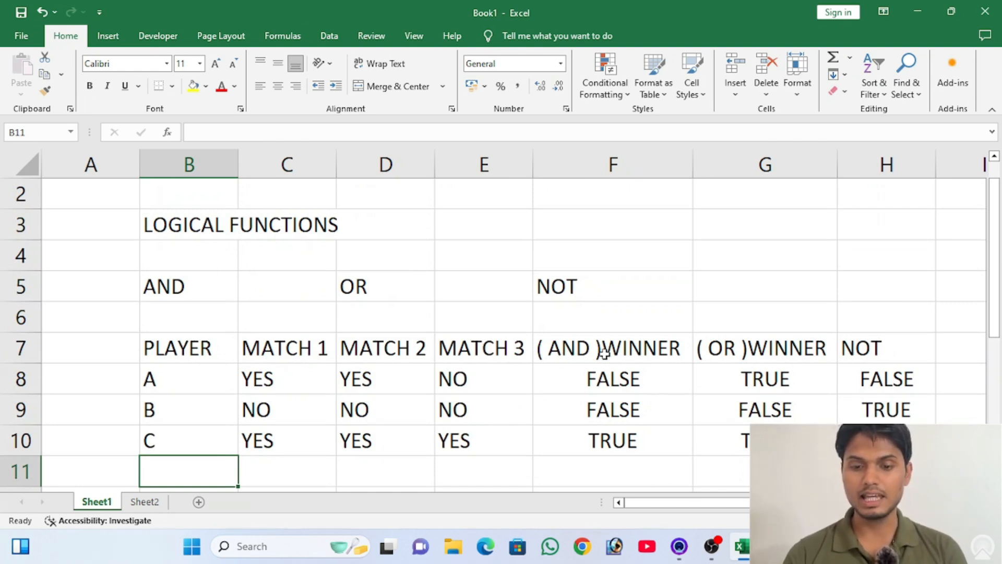
left_click(593, 379)
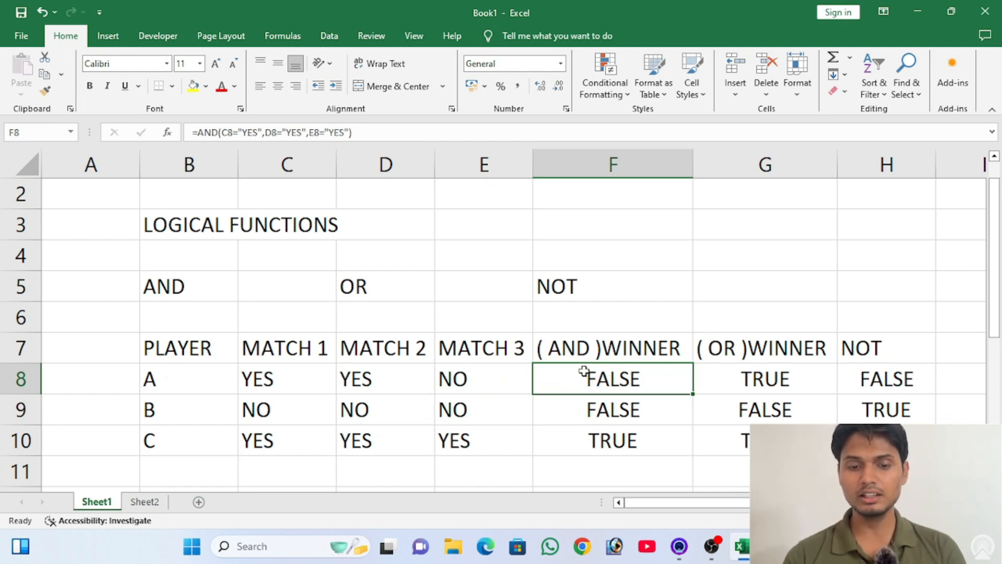
left_click(284, 376)
left_click_drag(284, 376, 454, 378)
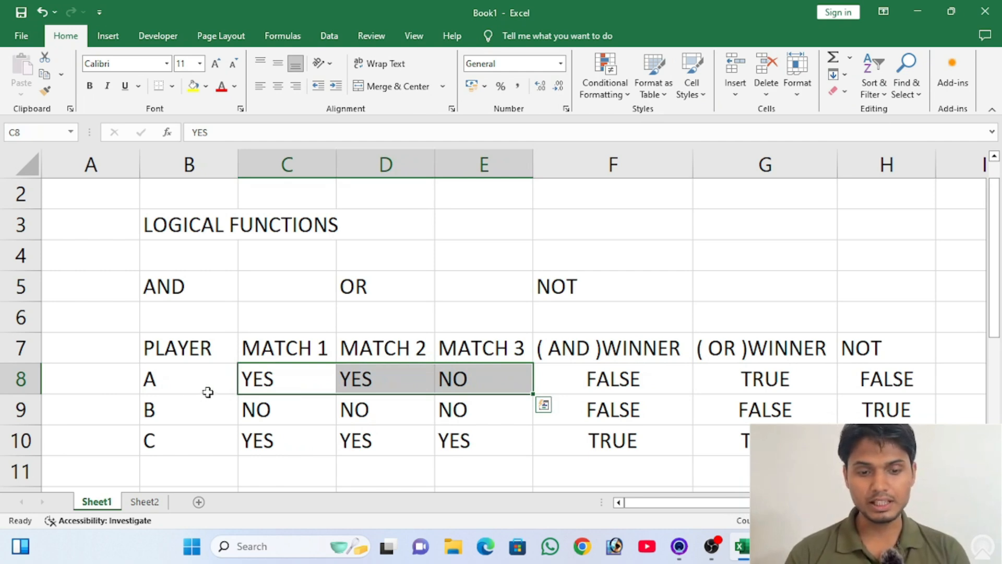
left_click(638, 380)
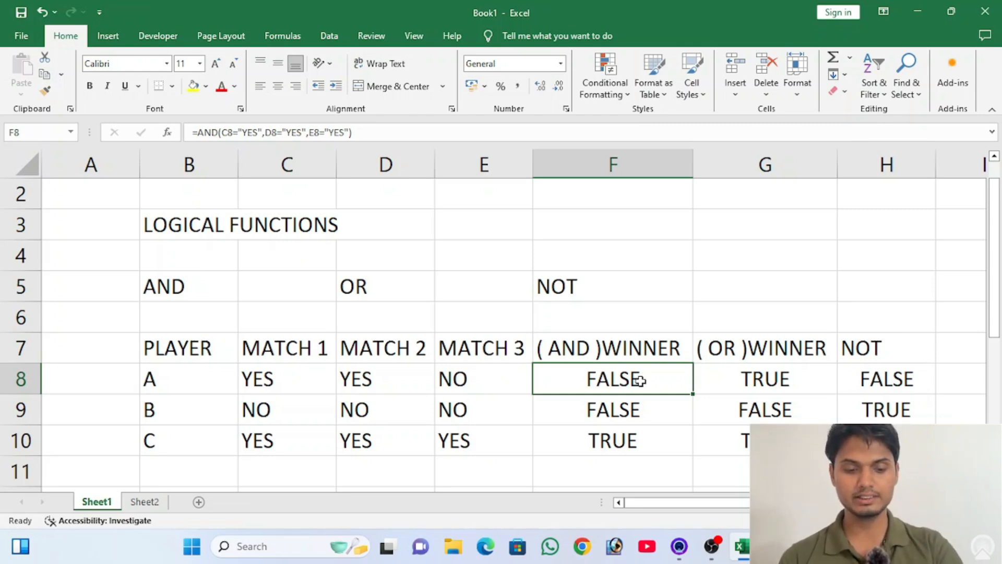
- Edit the formula in F8 to nest the existing AND test as the condition of an IF function
double_click(640, 380)
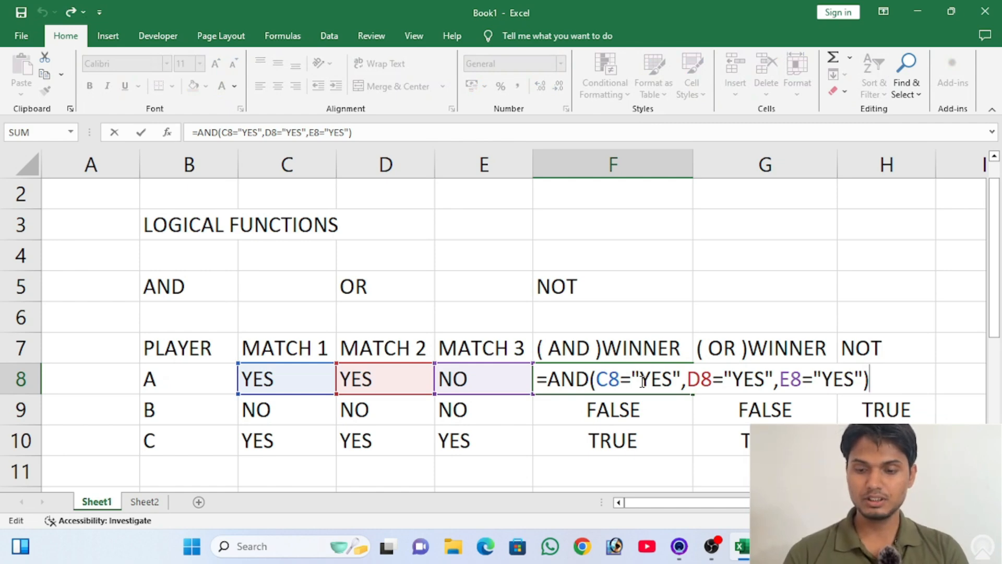
key("Left")
key("Left")
key("Left")
key("Left")
key("Left")
key("Left")
key("Left")
key("Left")
key("Left")
key("Left")
key("Left")
key("Left")
key("Left")
key("Left")
key("Left")
key("Left")
key("Left")
key("Left")
key("Left")
key("Left")
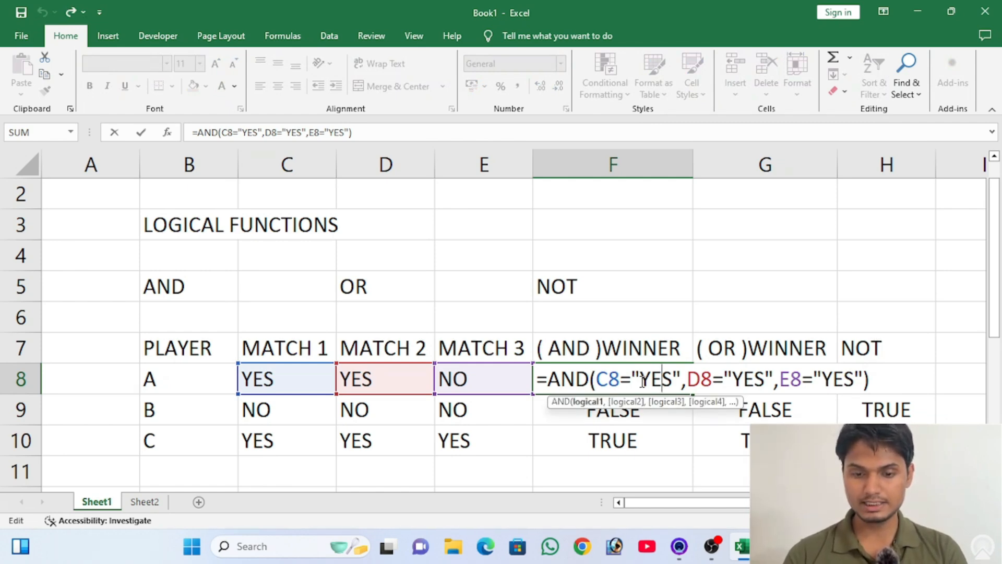
key("Left")
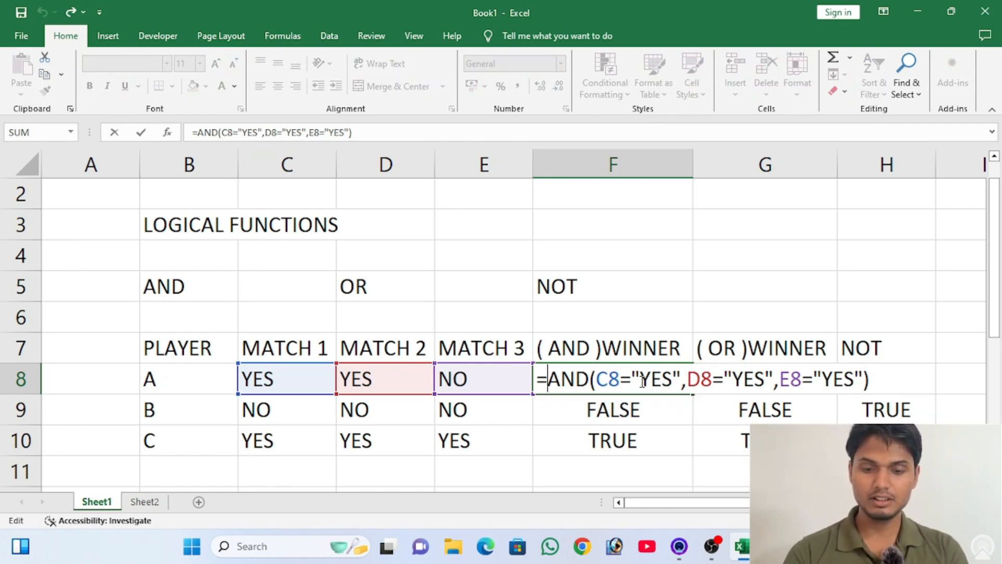
type("IF")
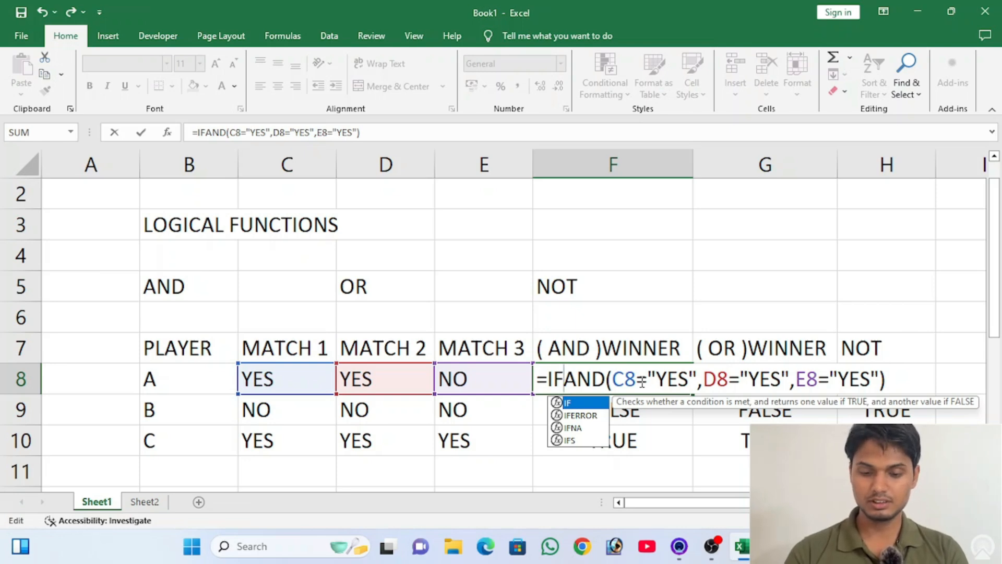
type("(")
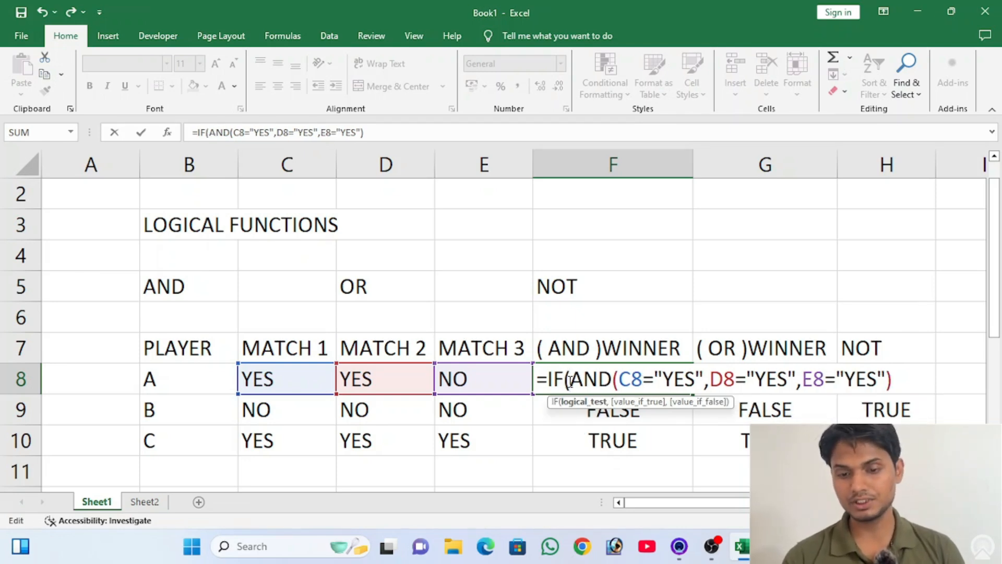
- Complete the IF formula in F8 with "WINNER" as the value if true and "LOOSER" as the value if false
left_click_drag(570, 379, 900, 379)
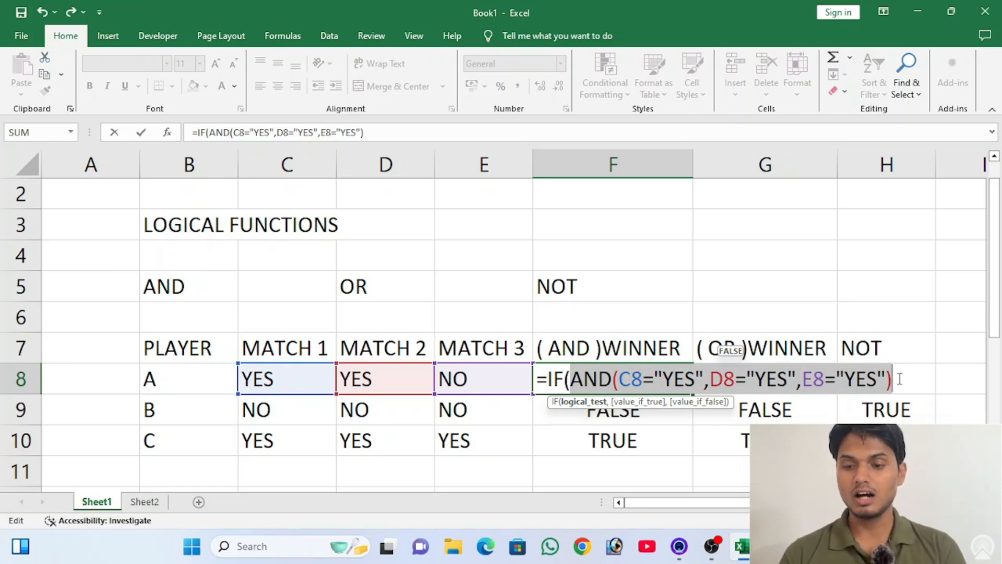
left_click(899, 379)
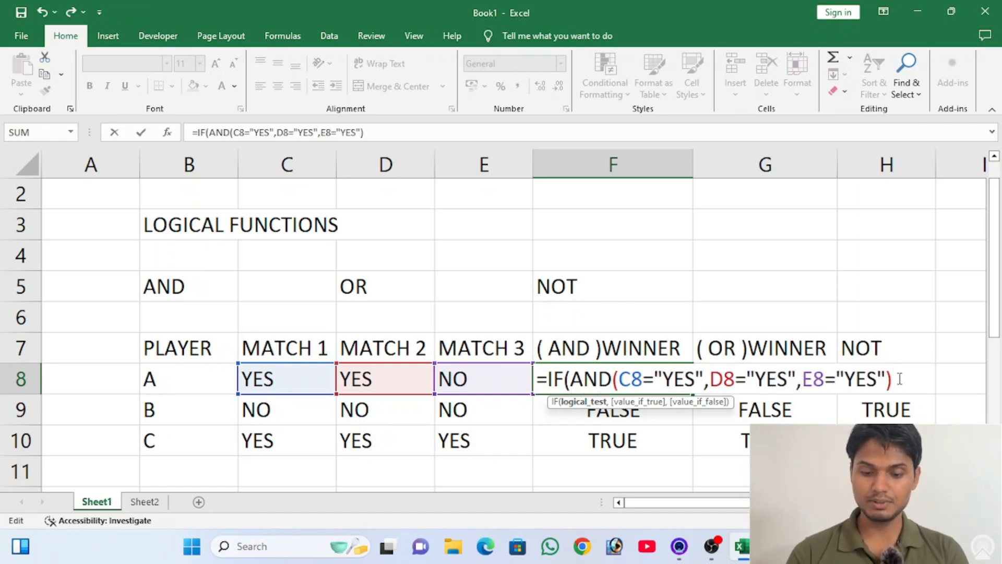
type(",")
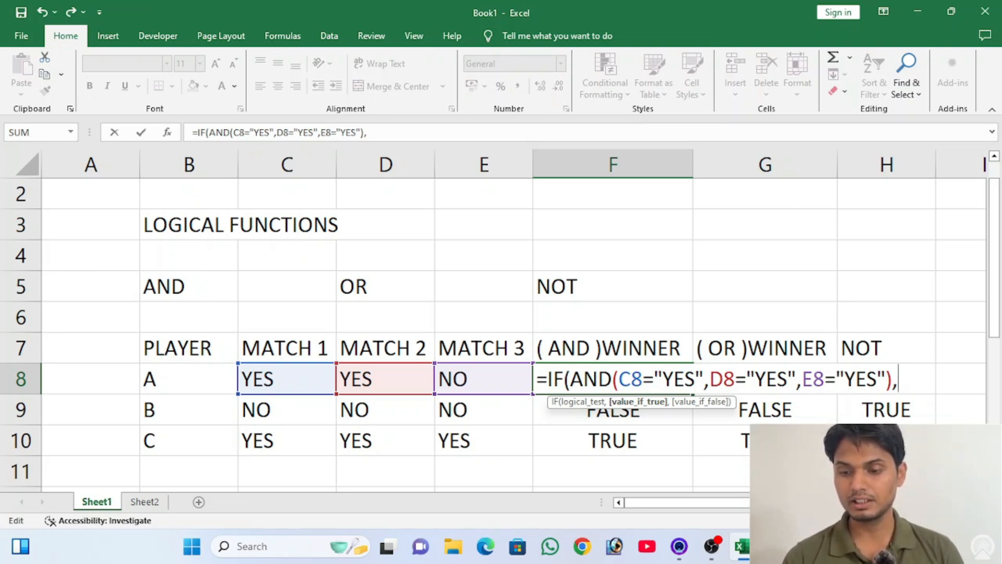
scroll(702, 358, "right", 3)
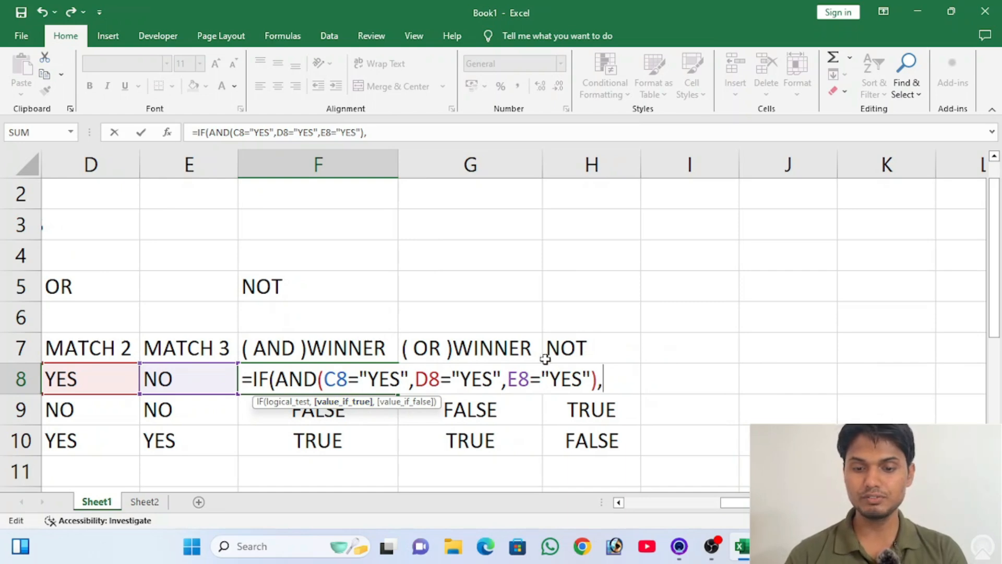
type("\"")
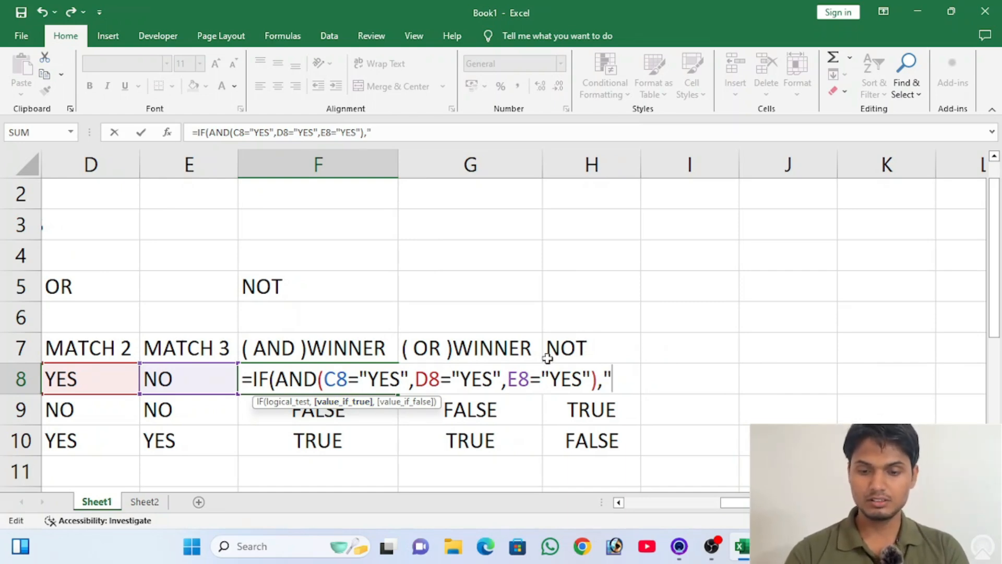
type("WINNER\"")
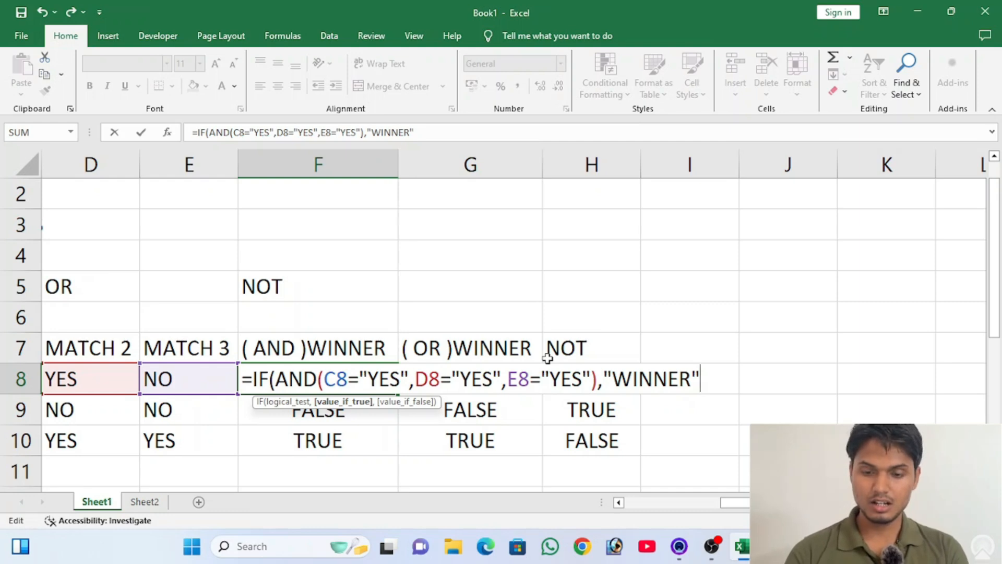
type(",\"LOOSER\")")
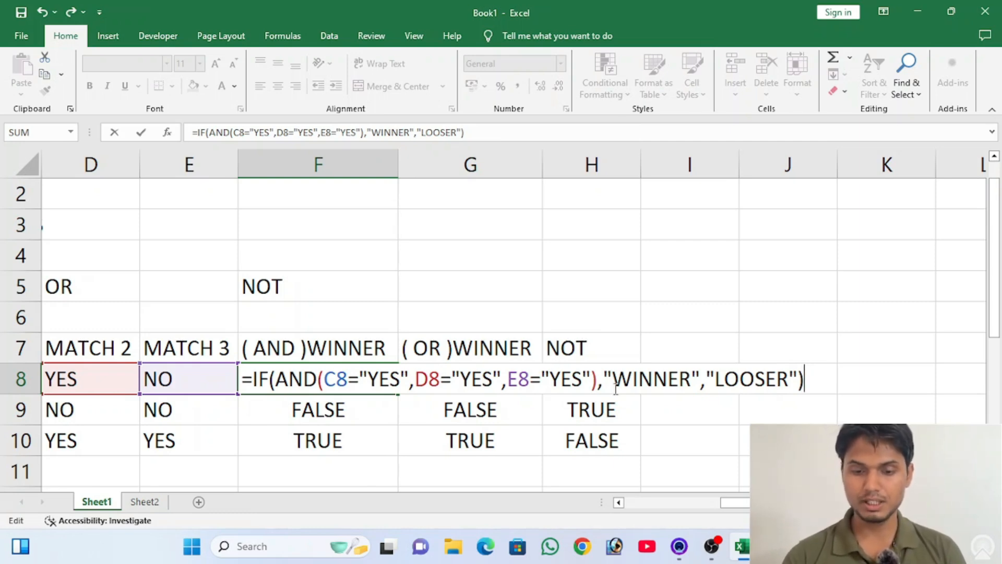
key("Return")
- Compare player A's match results in C8:E8 with the outcome of the new formula in F8
key("Up")
key("Left")
key("Left")
key("Left")
key("Left")
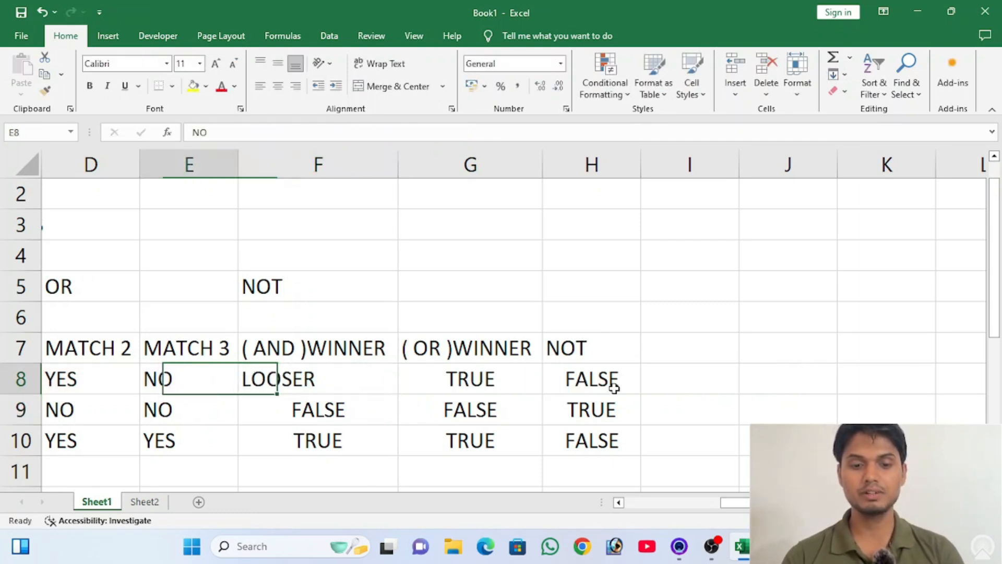
key("Right")
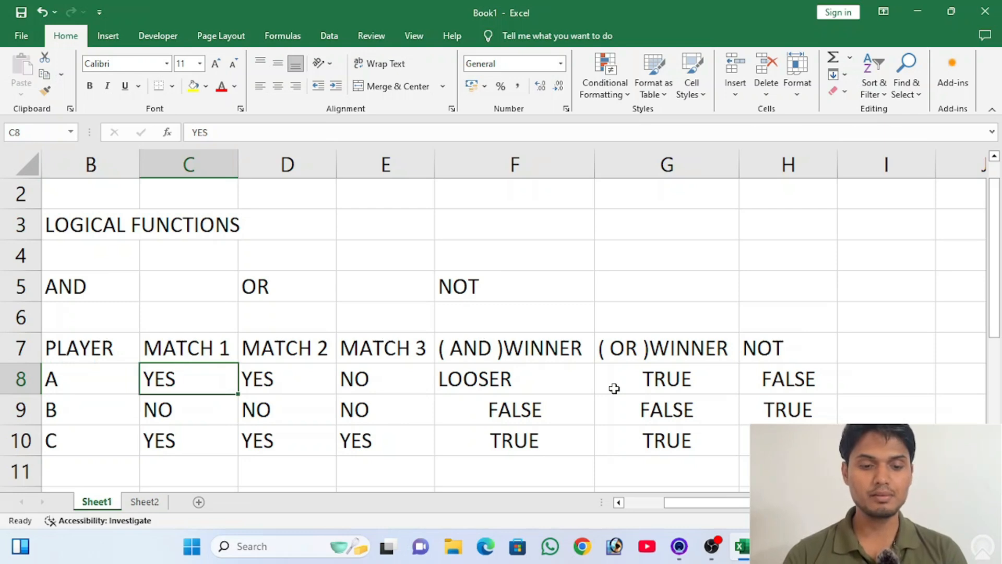
key("shift+Right")
key("shift+Right")
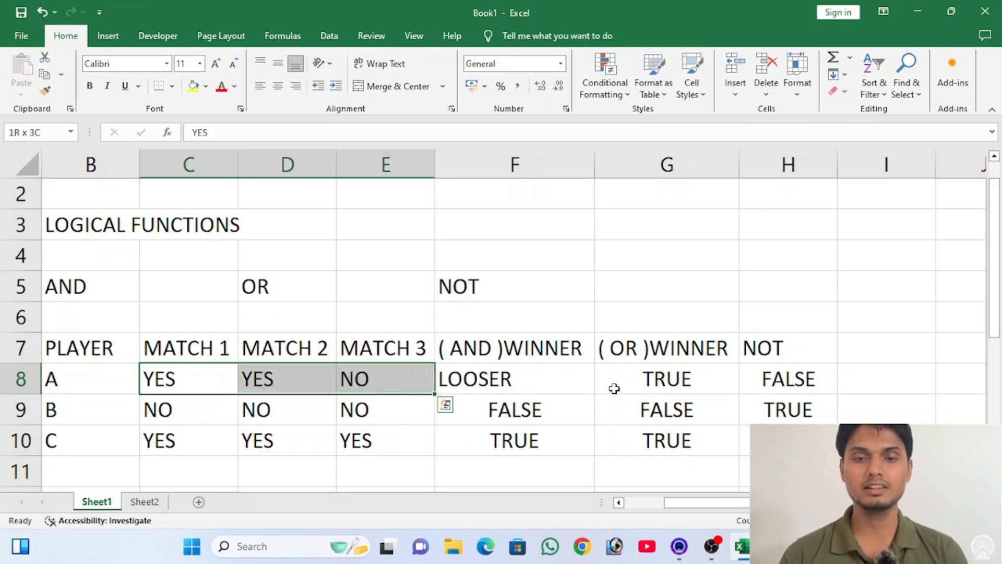
key("Right")
key("Right")
key("Right")
key("shift+Down")
key("shift+Down")
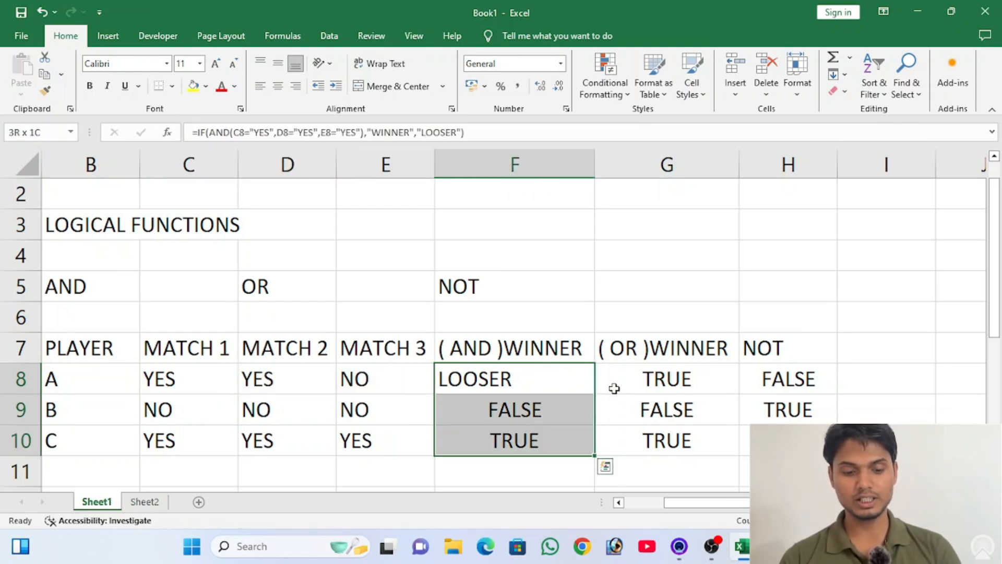
left_click(605, 466)
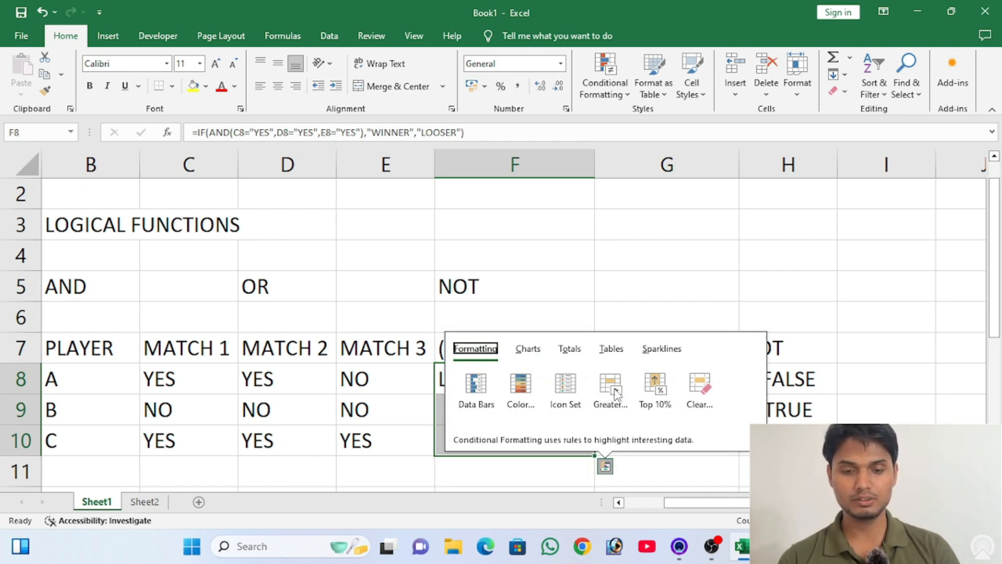
left_click(799, 232)
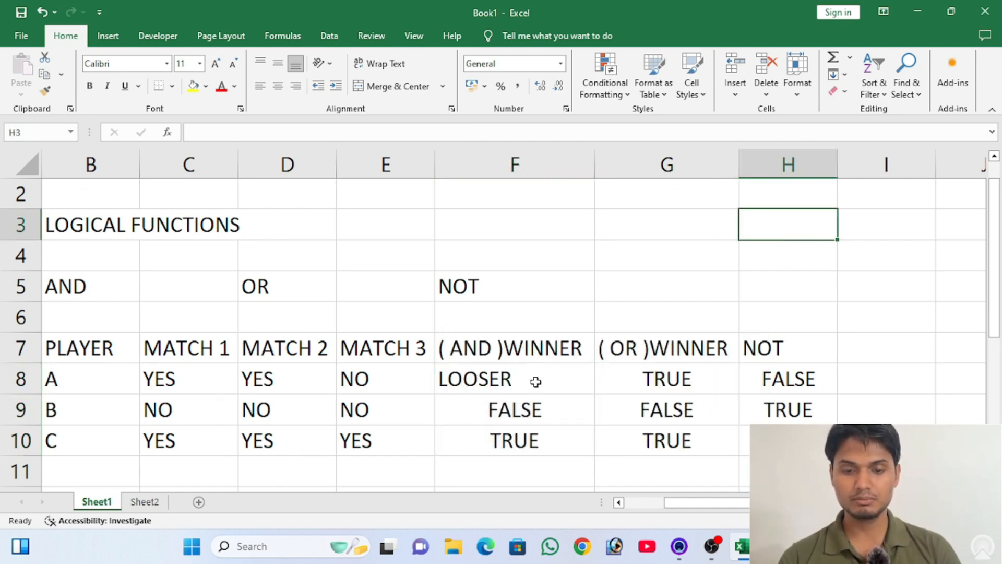
- Fill the combined IF and AND formula from F8 down to F10 and check player C's row
left_click_drag(536, 381, 527, 441)
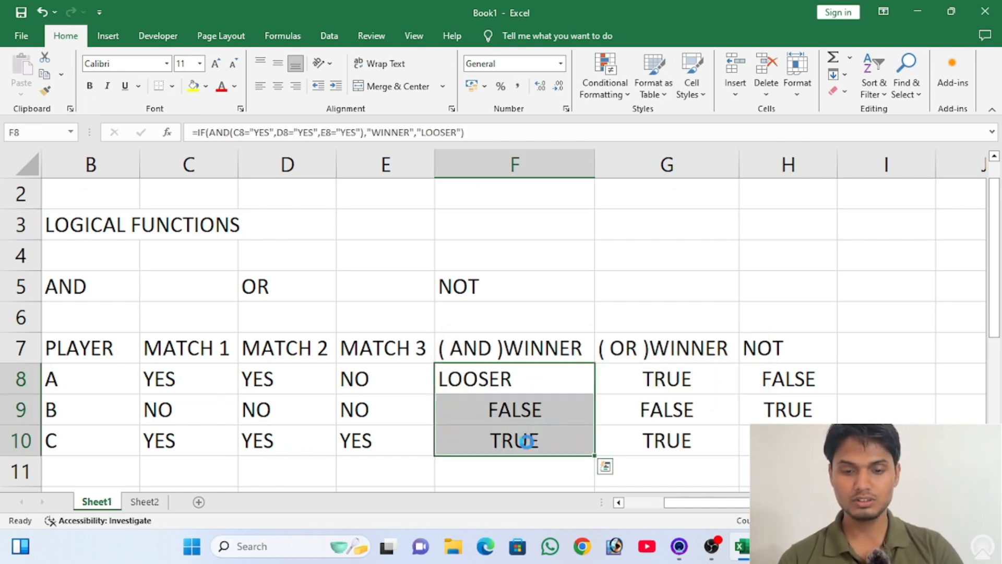
key("ctrl+d")
left_click(527, 441)
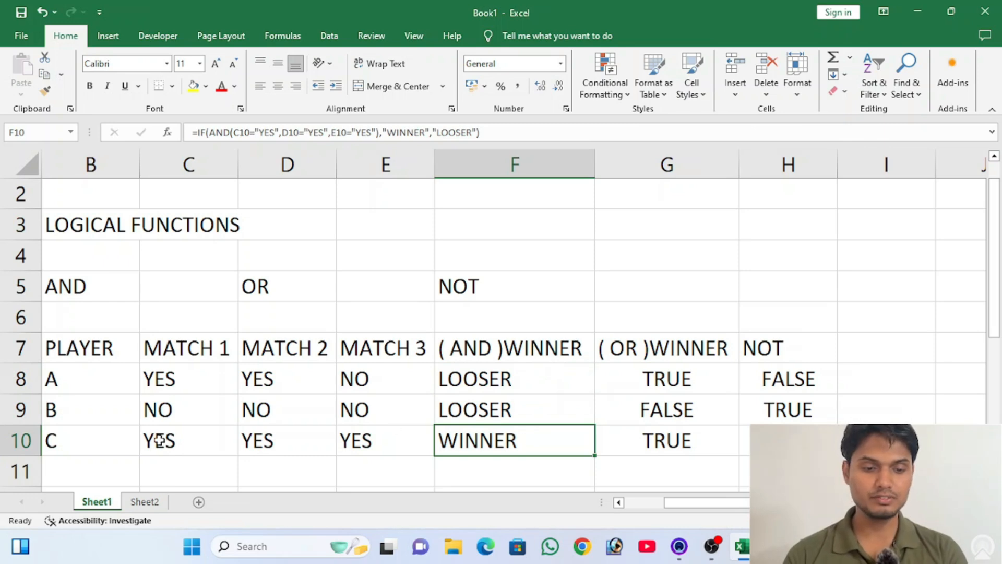
left_click_drag(156, 440, 530, 427)
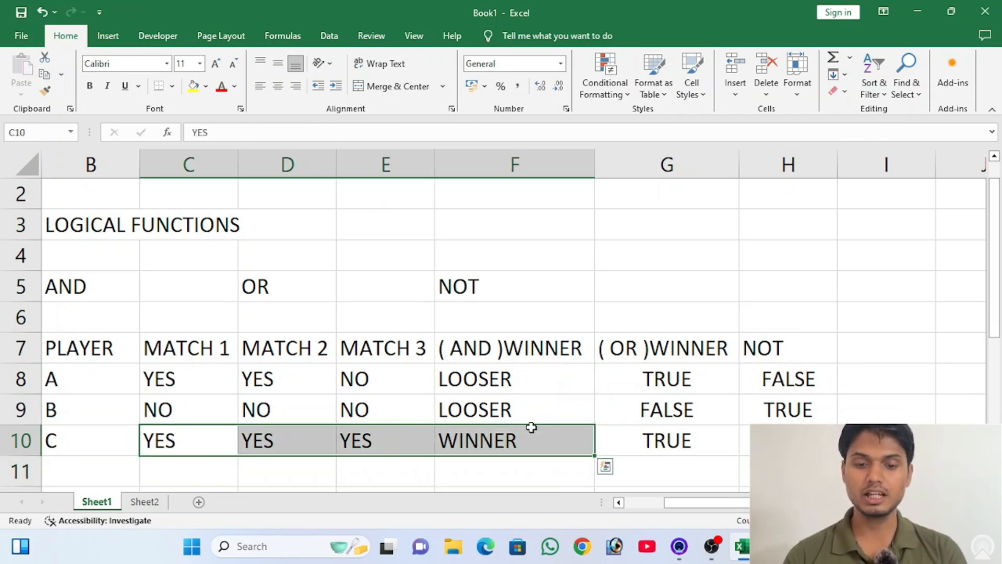
left_click_drag(494, 372, 497, 427)
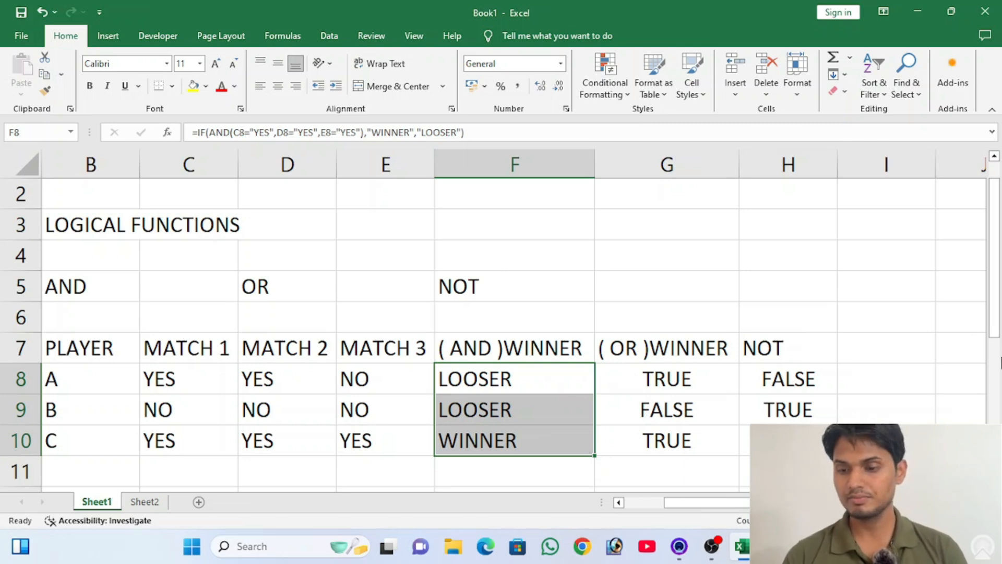
left_click_drag(994, 302, 991, 354)
left_click_drag(814, 502, 775, 502)
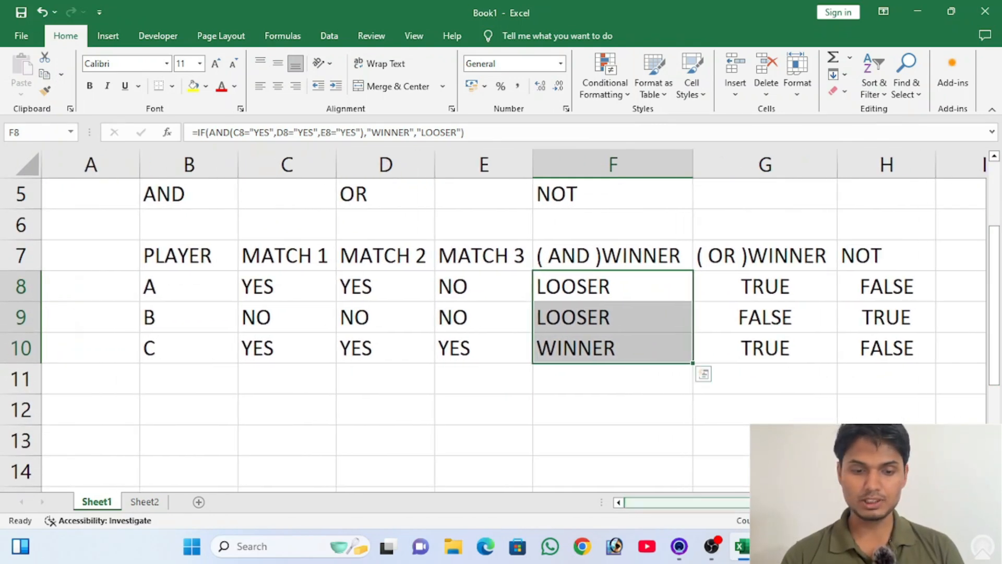
left_click(200, 417)
type("=IFERROR")
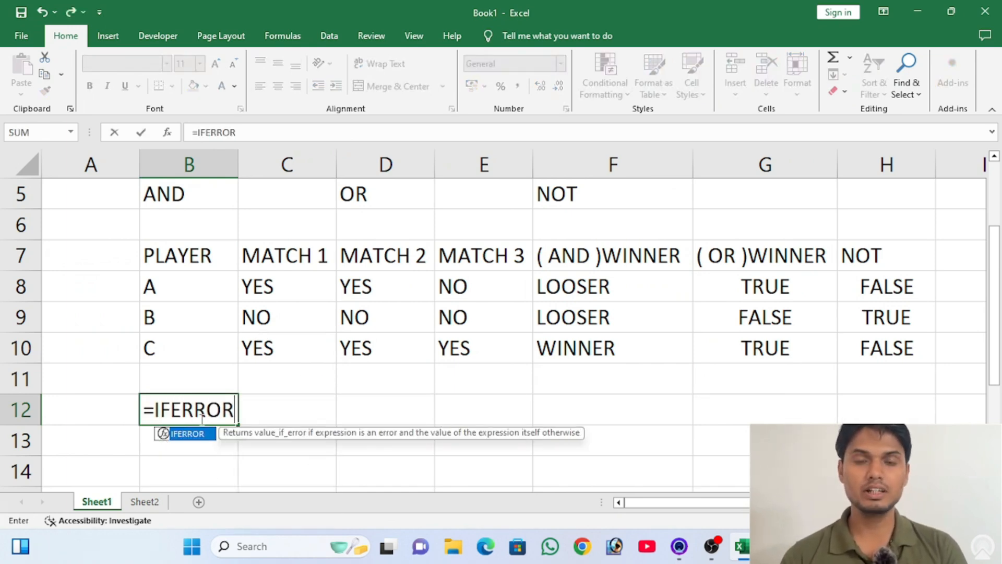
key("BackSpace")
key("BackSpace")
key("BackSpace")
key("BackSpace")
key("BackSpace")
key("BackSpace")
key("BackSpace")
key("BackSpace")
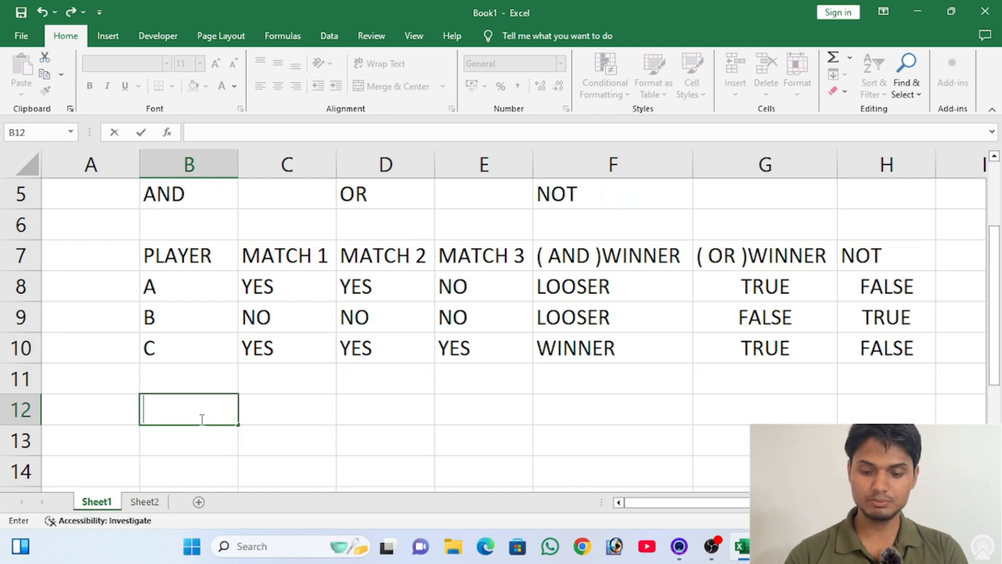
- Enter 10 in cell C12, below the player table
key("Return")
key("Down")
key("Right")
key("Up")
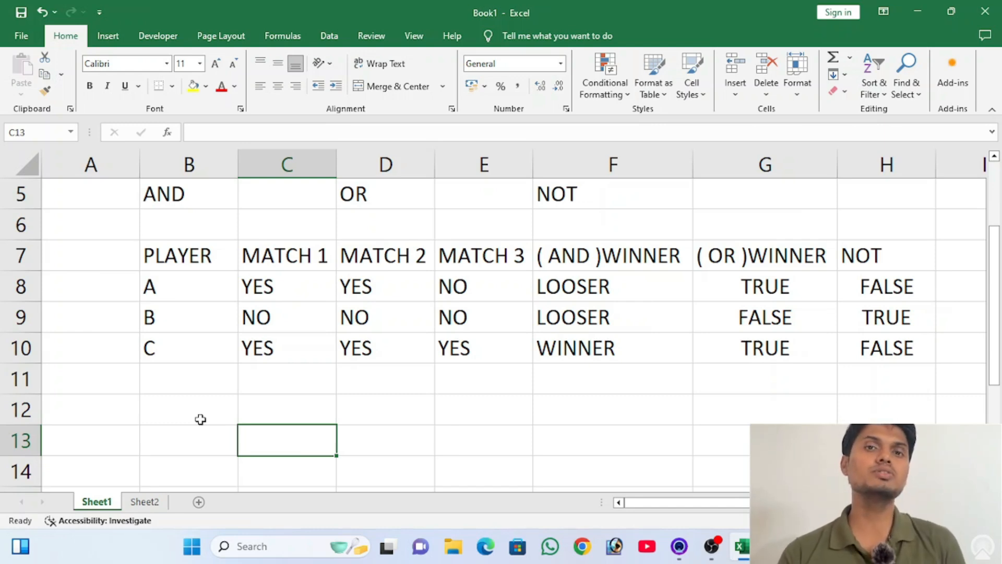
key("Up")
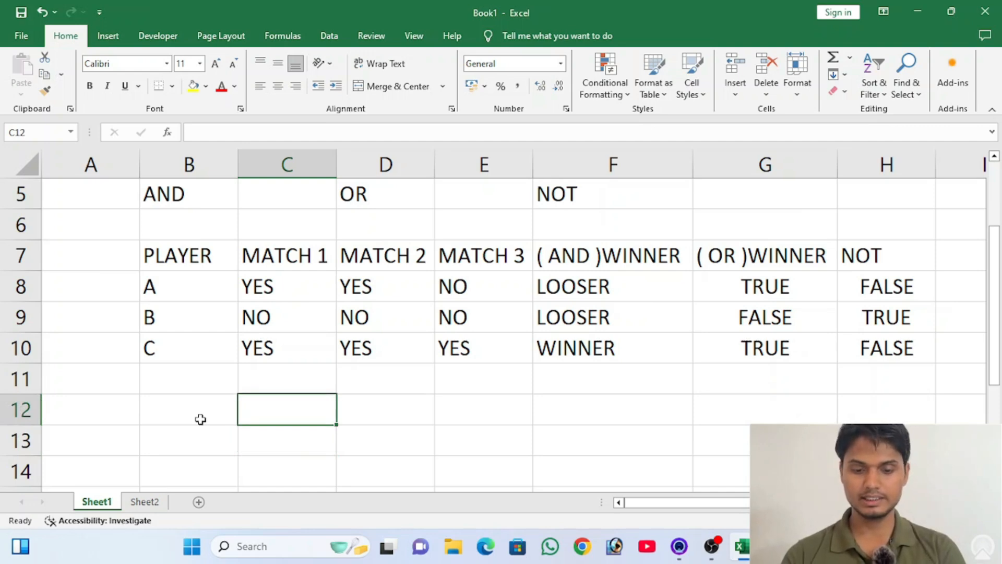
type("10")
key("Tab")
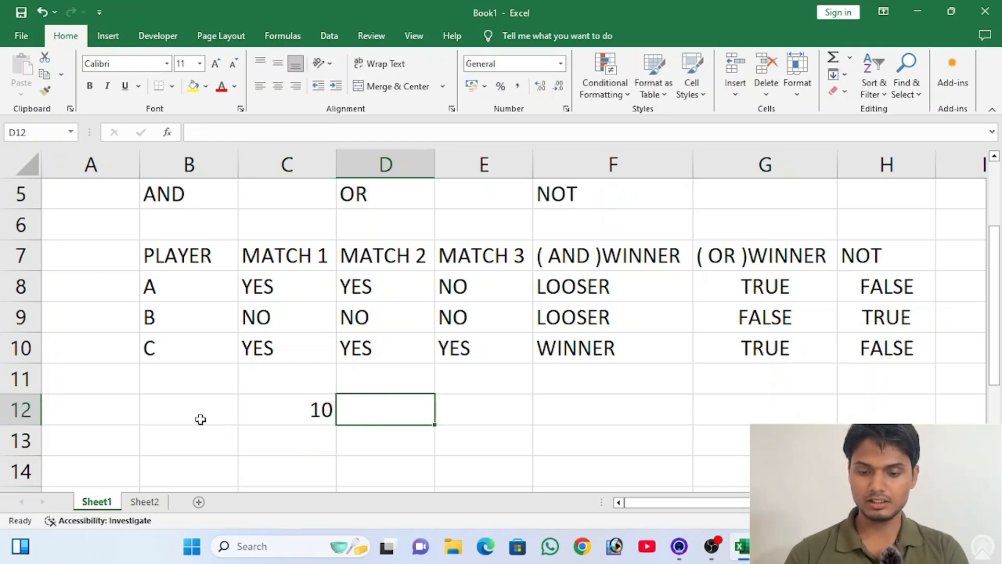
- Enter the formula =C12/0 in D12 to divide the number in C12 by zero
key("F2")
type("=")
key("Left")
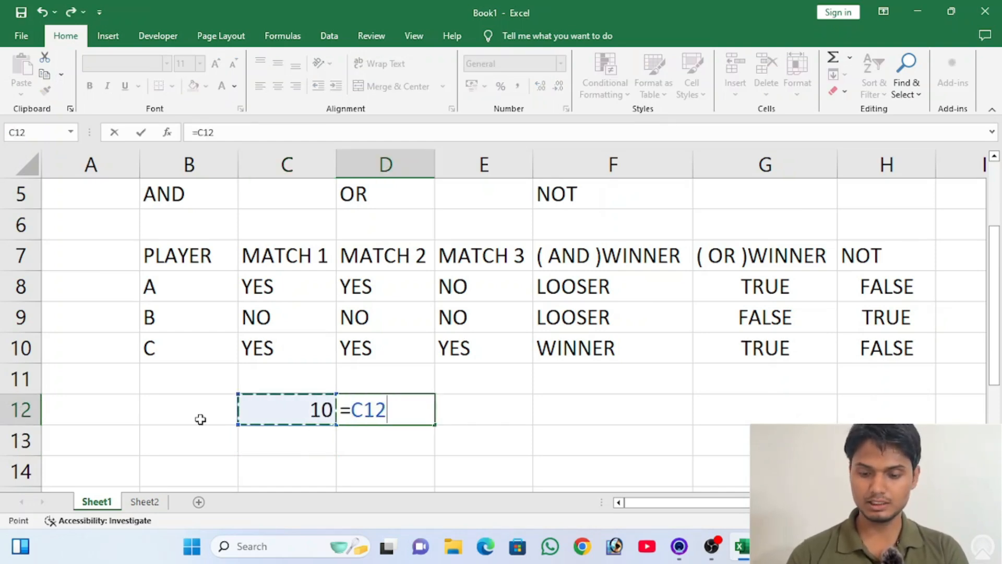
type("/0")
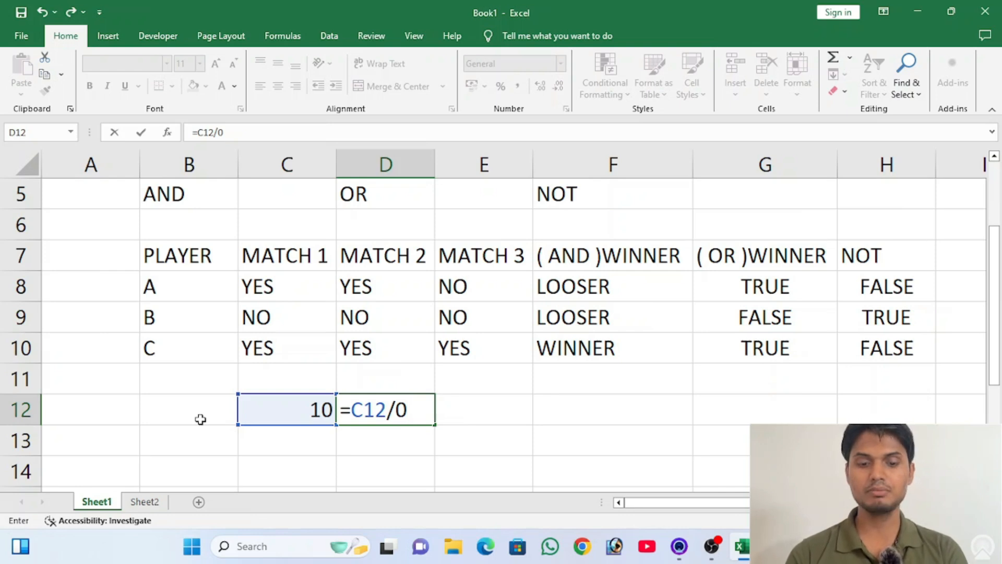
key("Return")
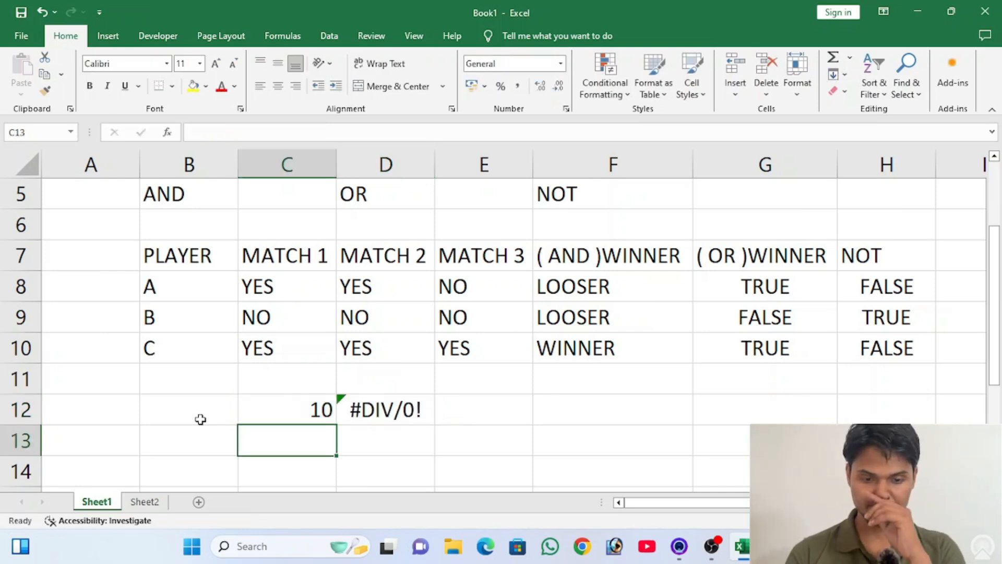
left_click(432, 415)
left_click(291, 416)
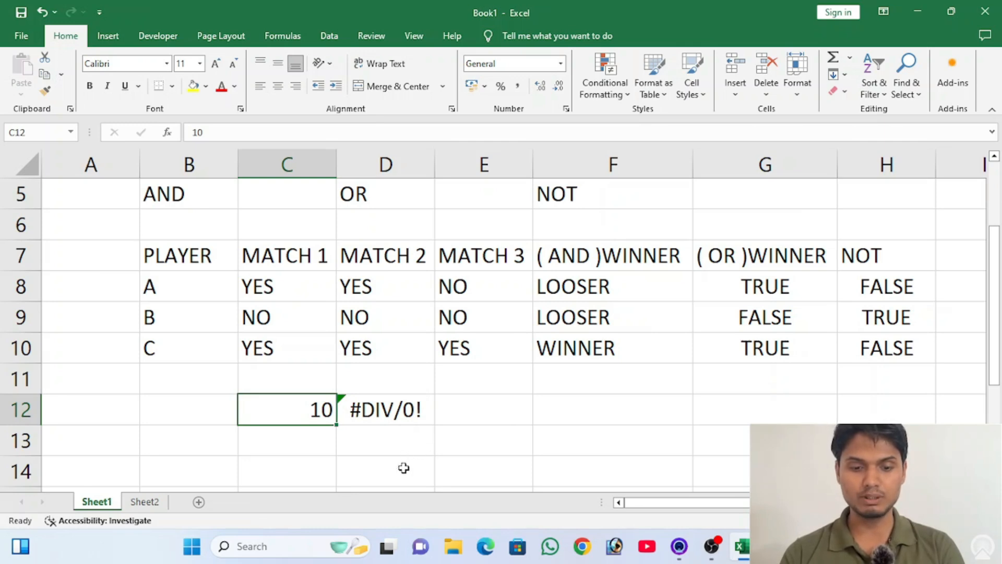
- Enter the formula =IFERROR(D12,"ERROR") in F12 to replace an error in D12 with custom text
left_click(517, 437)
left_click(564, 416)
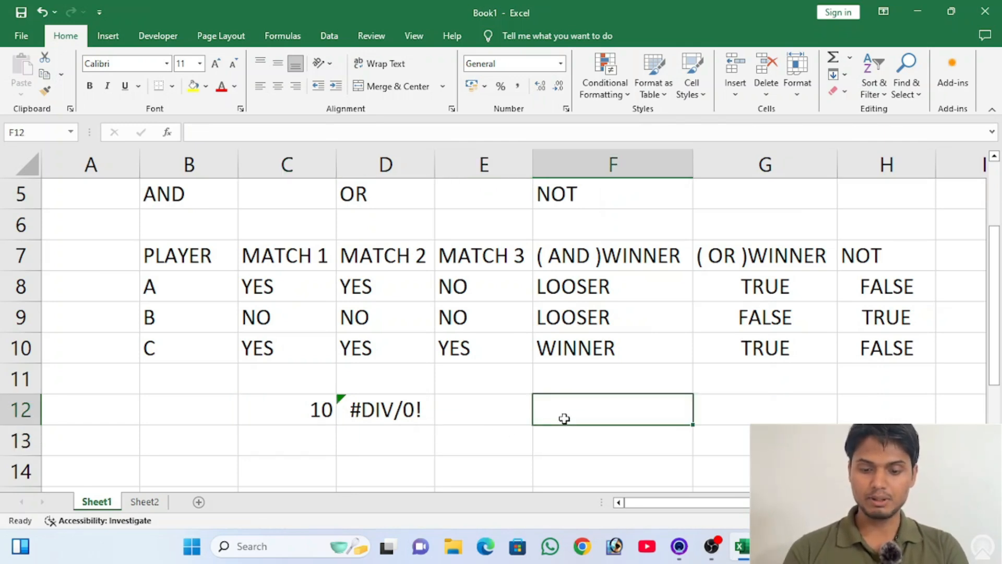
type("=IF")
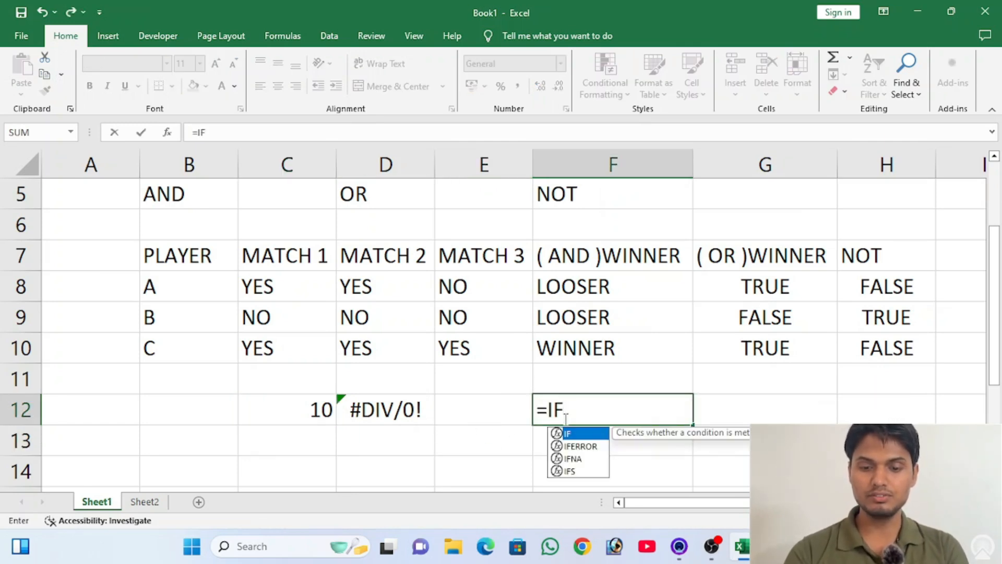
type("ERROR")
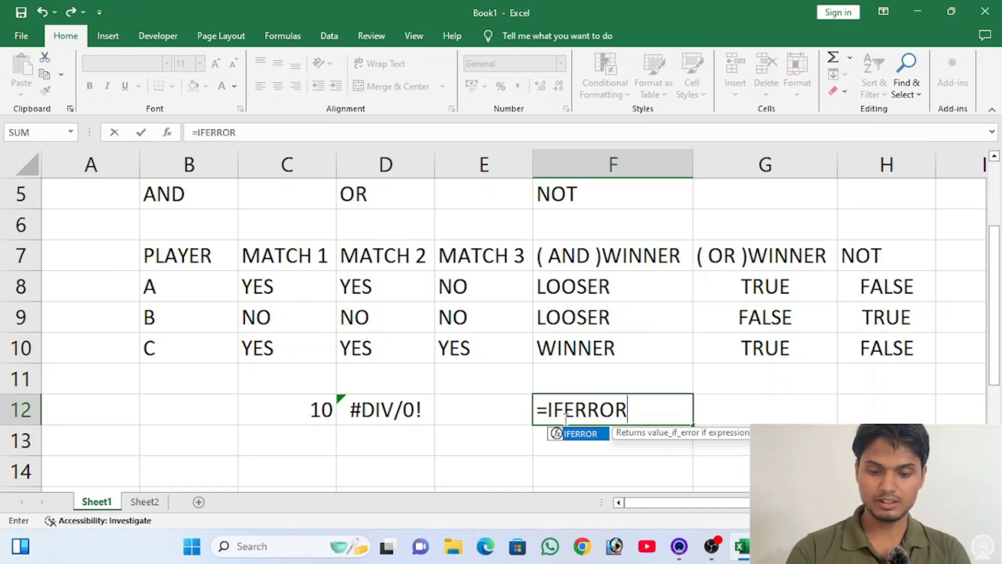
type("(")
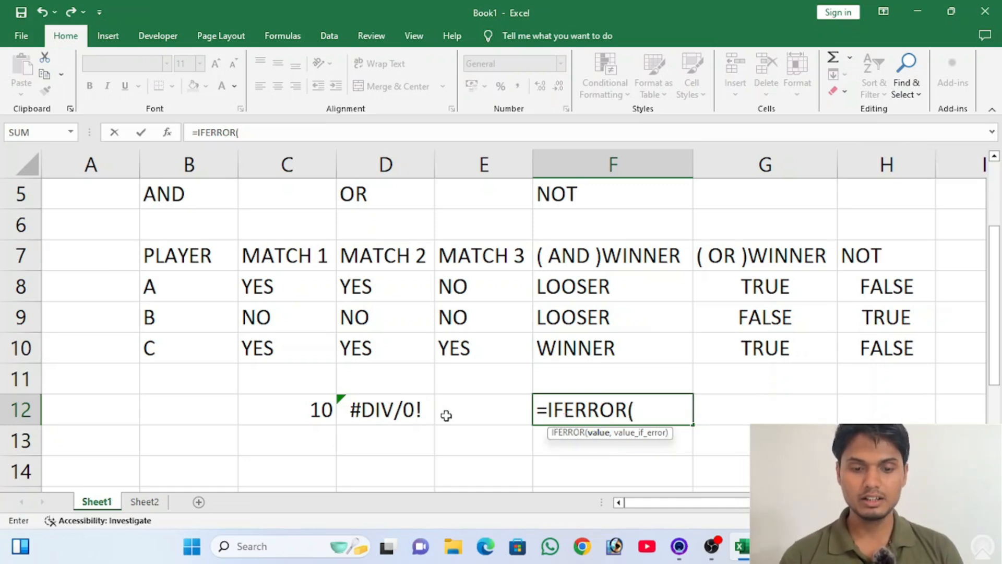
left_click(373, 411)
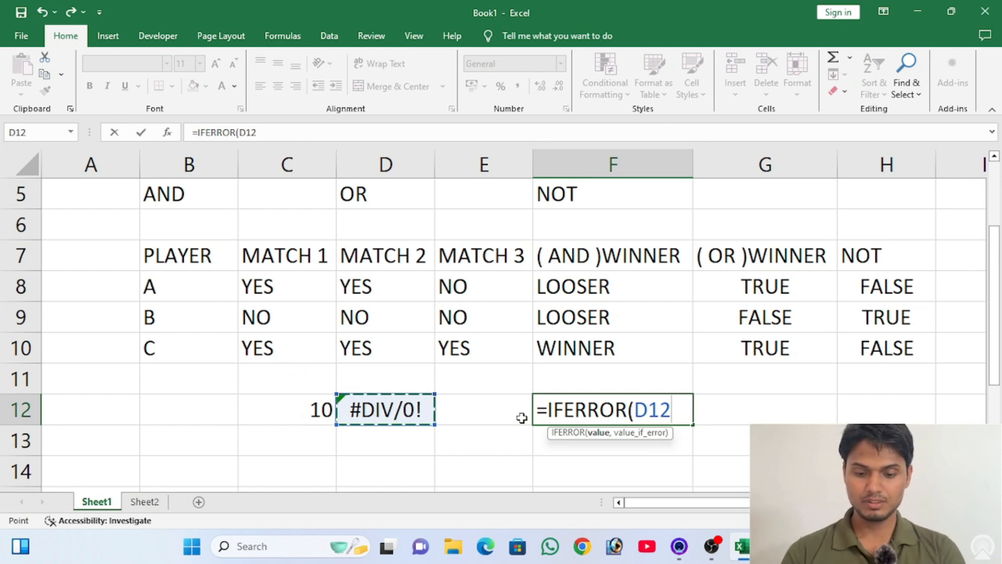
type(",")
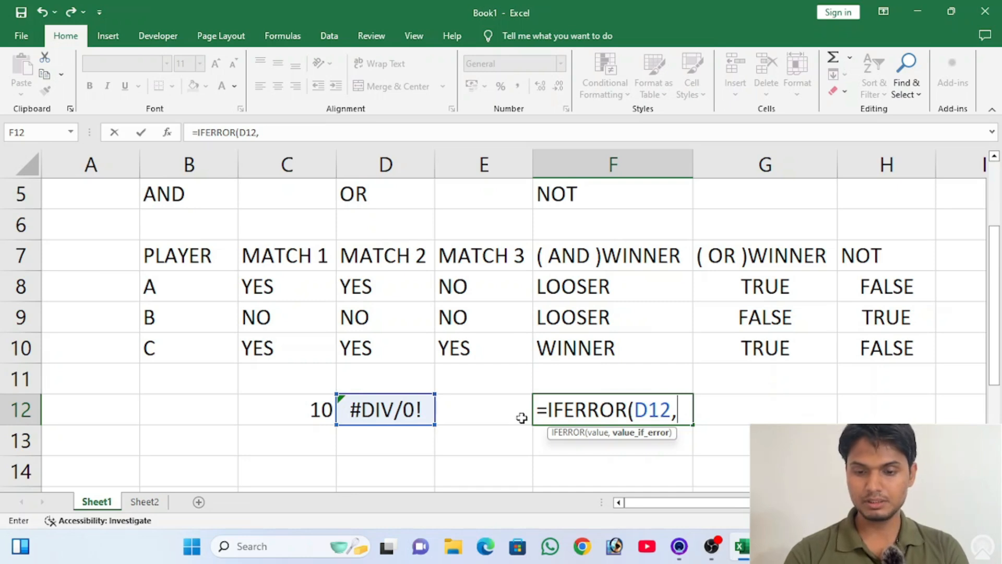
type("\"ERROR")
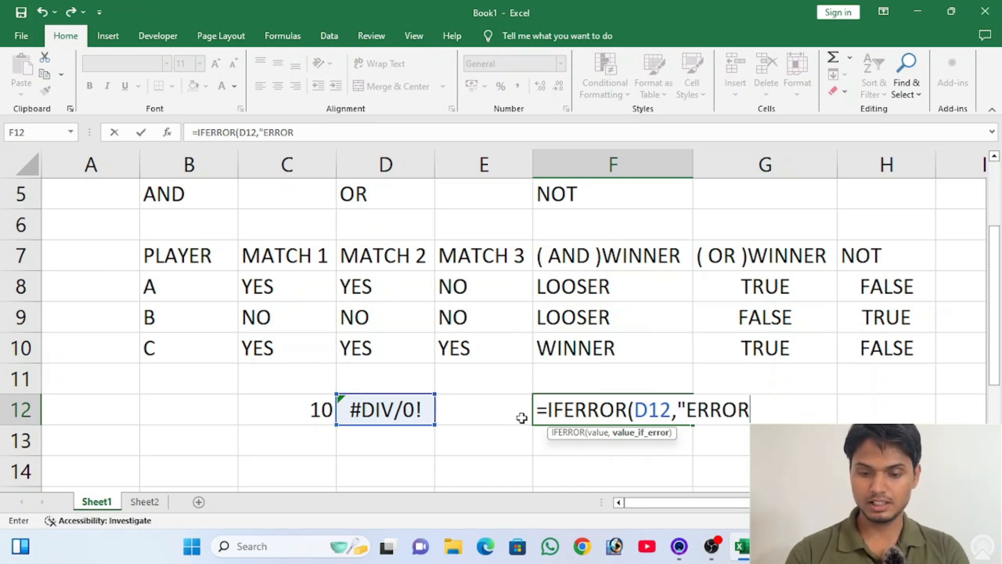
type("\")")
key("Return")
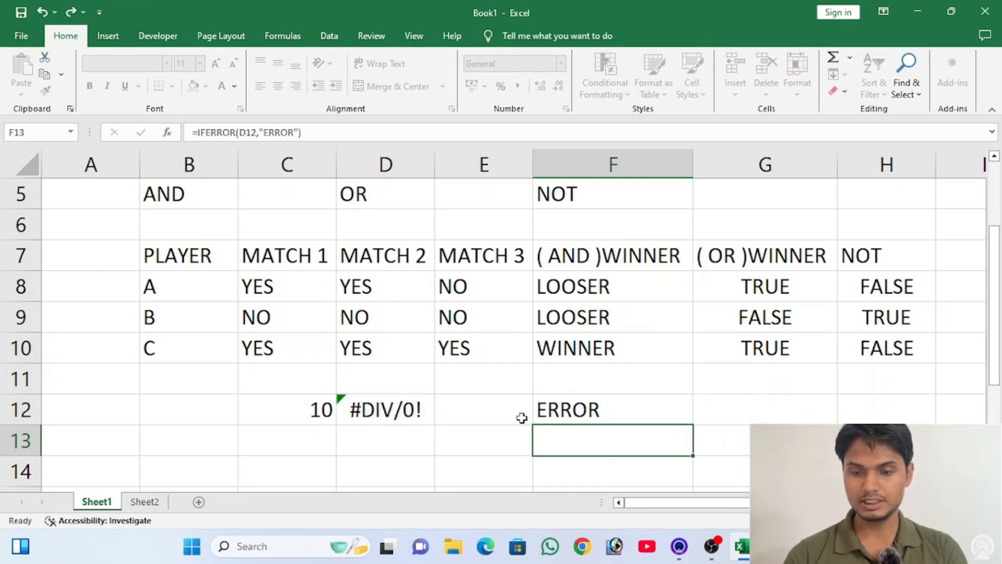
key("Up")
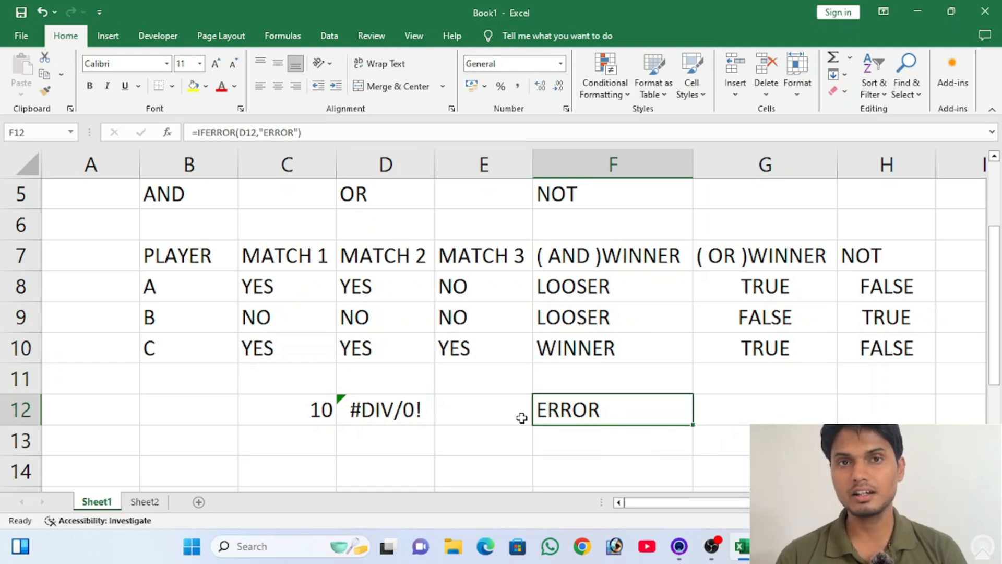
- Clear the division formula from D12 and check how the IFERROR result in F12 responds
key("Left")
key("Left")
key("Left")
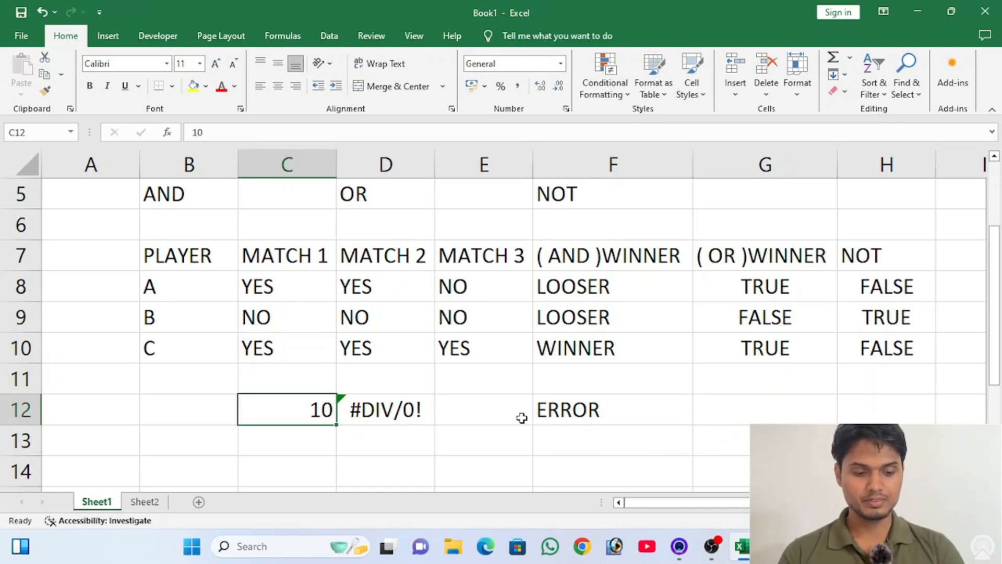
key("Right")
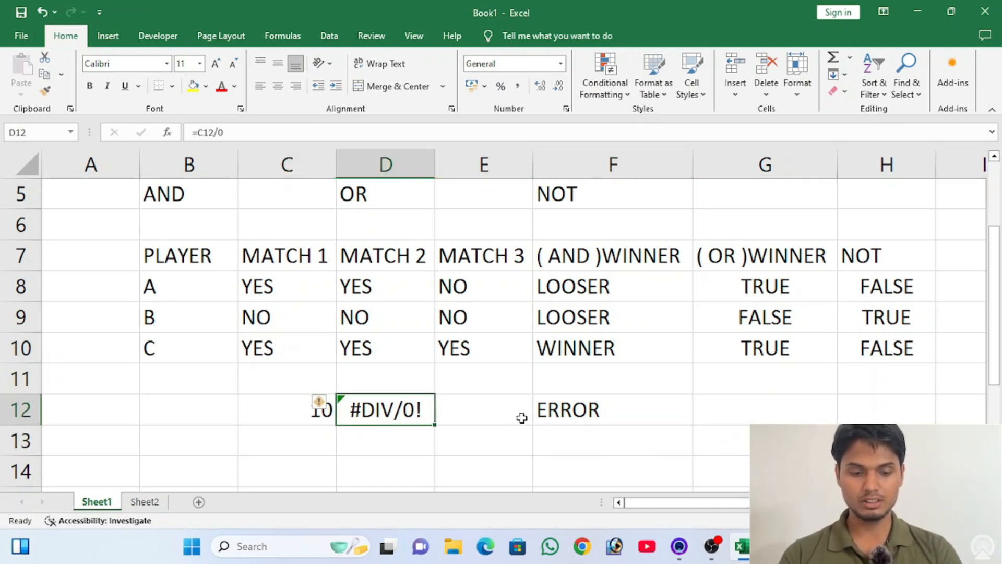
key("Delete")
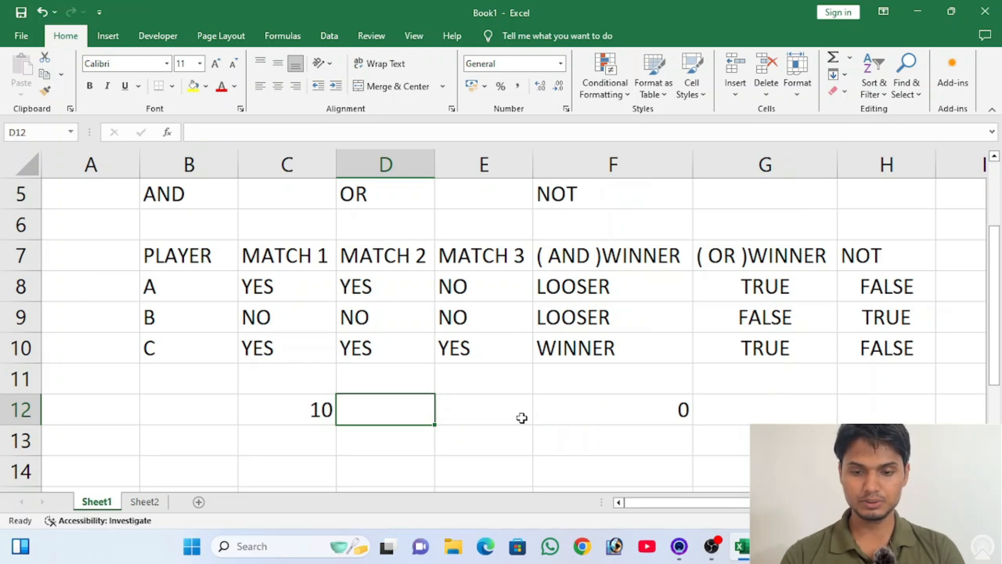
key("Right")
key("Right")
key("Right")
key("Left")
key("Left")
key("Left")
key("Left")
key("Right")
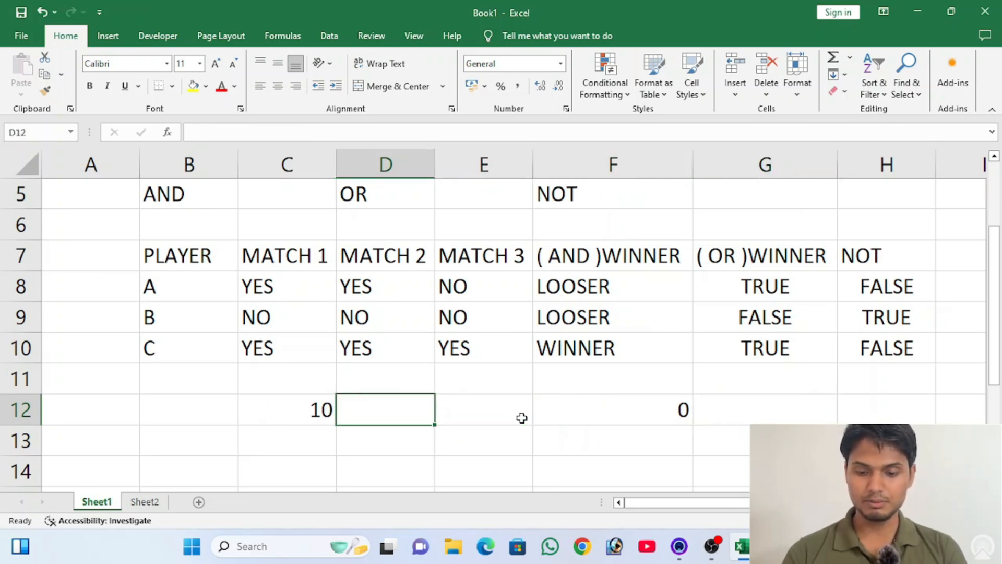
- Re-enter the formula =C12/0 in the emptied cell D12
type("=")
key("Left")
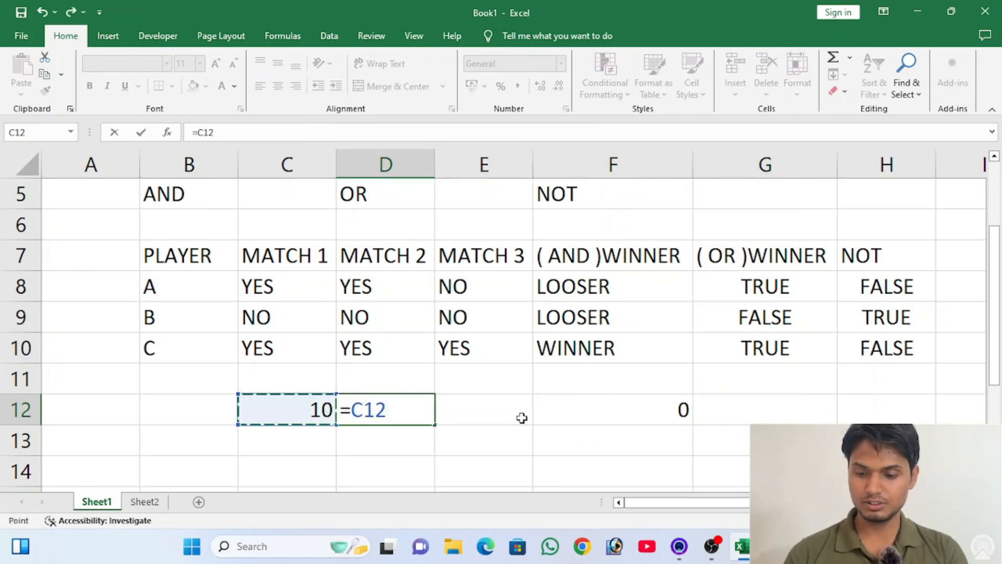
type("/0)")
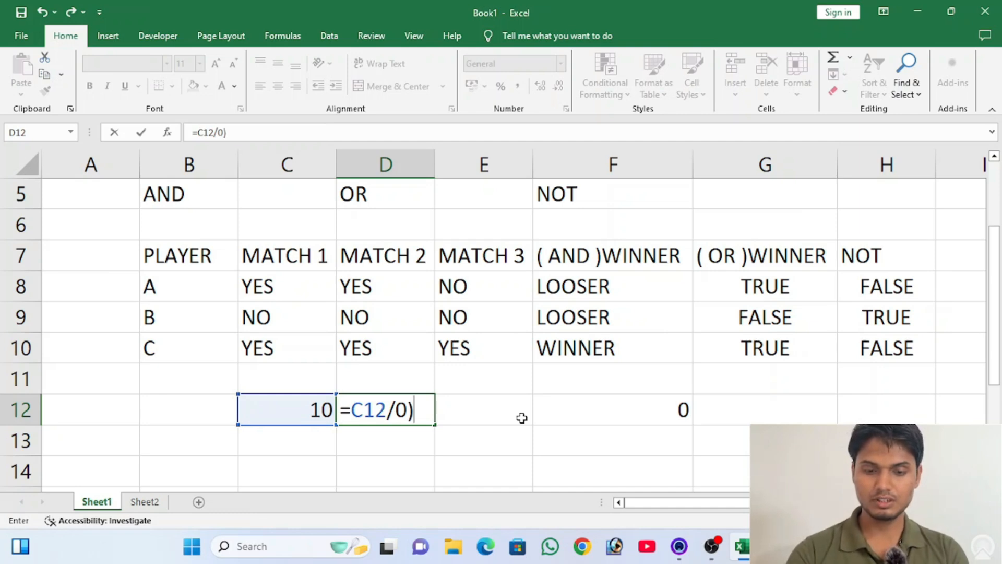
key("BackSpace")
key("Return")
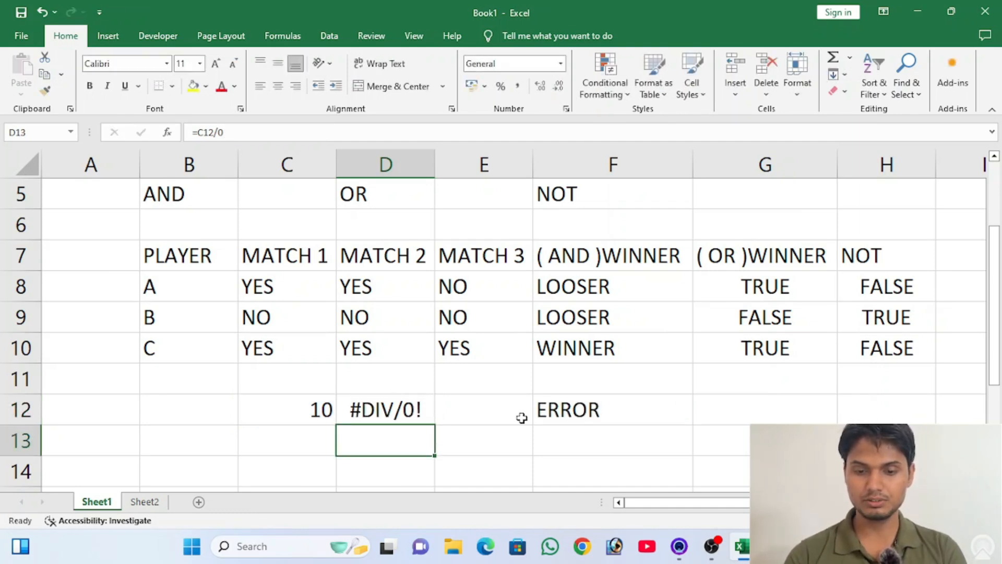
- Compare F12 with D12 and open the IFERROR formula in F12 to review its arguments
left_click(595, 412)
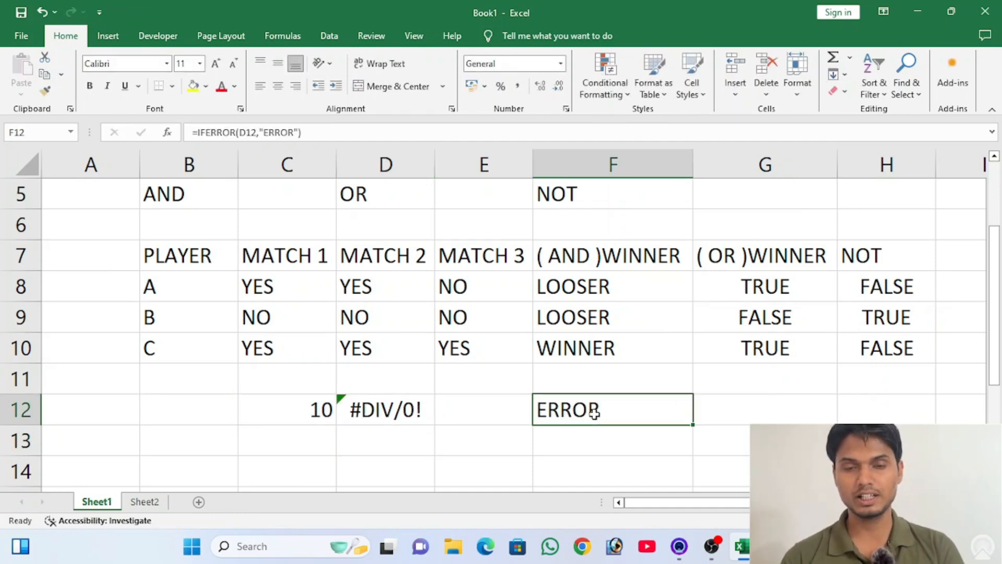
left_click(399, 417)
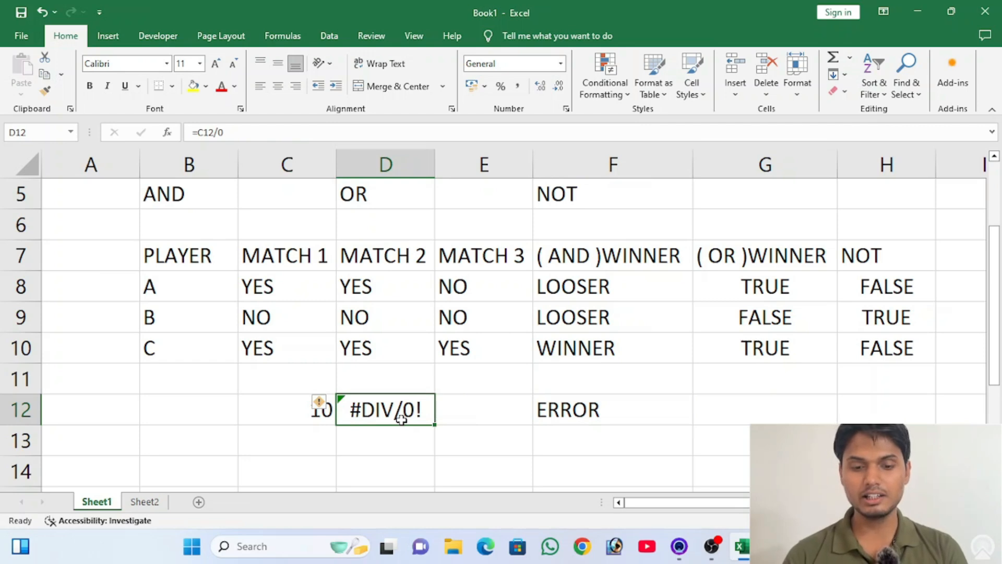
double_click(633, 411)
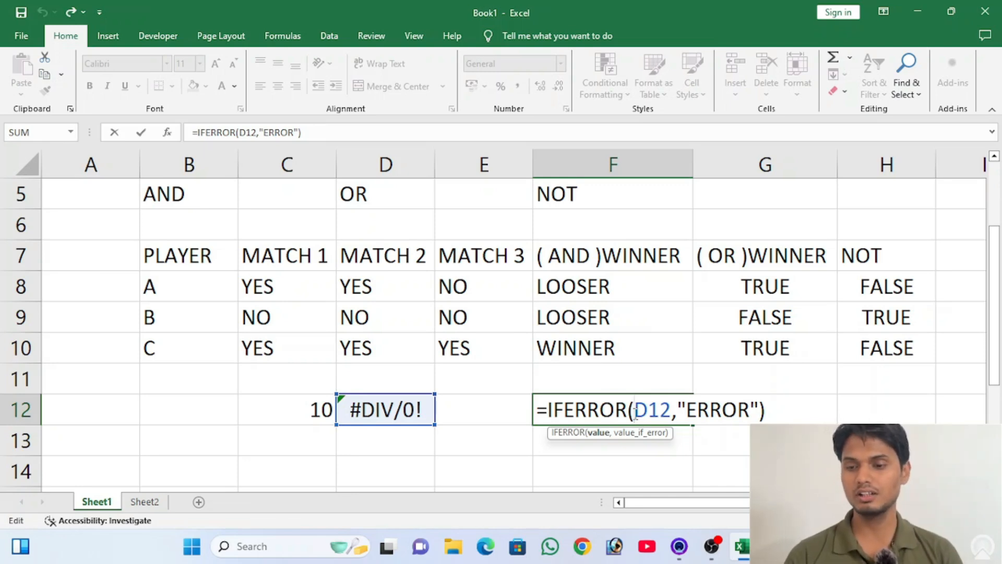
left_click_drag(993, 287, 996, 242)
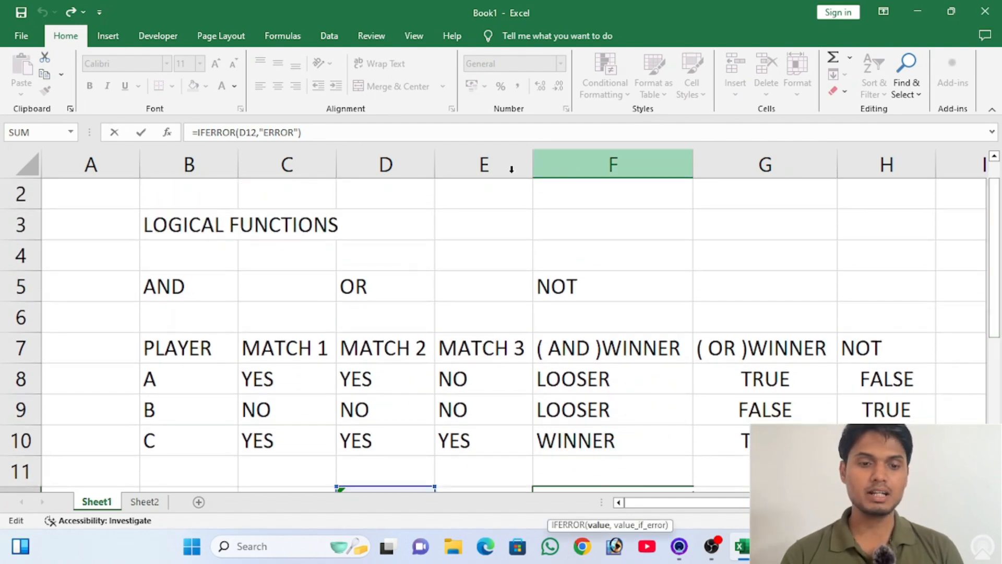
left_click(256, 222)
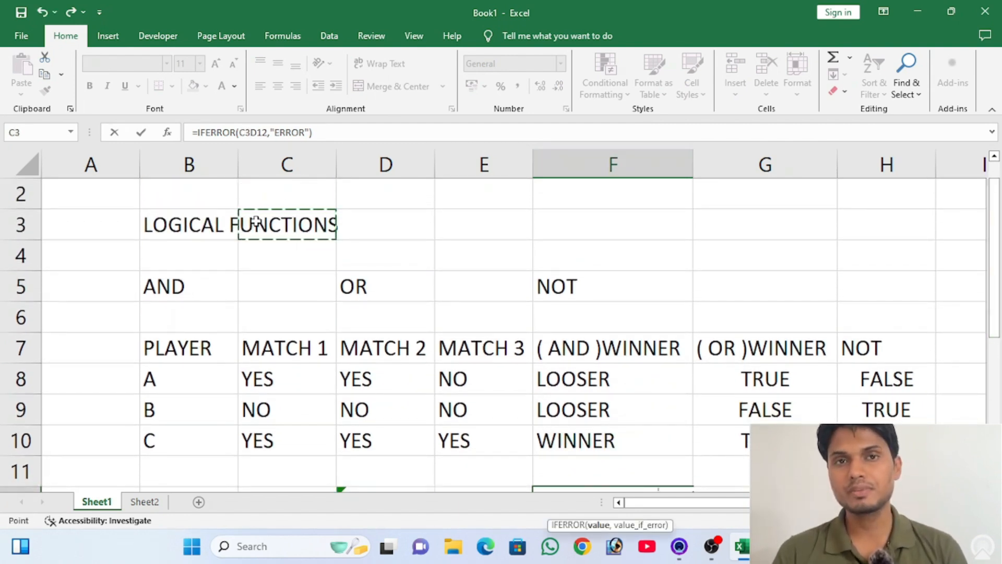